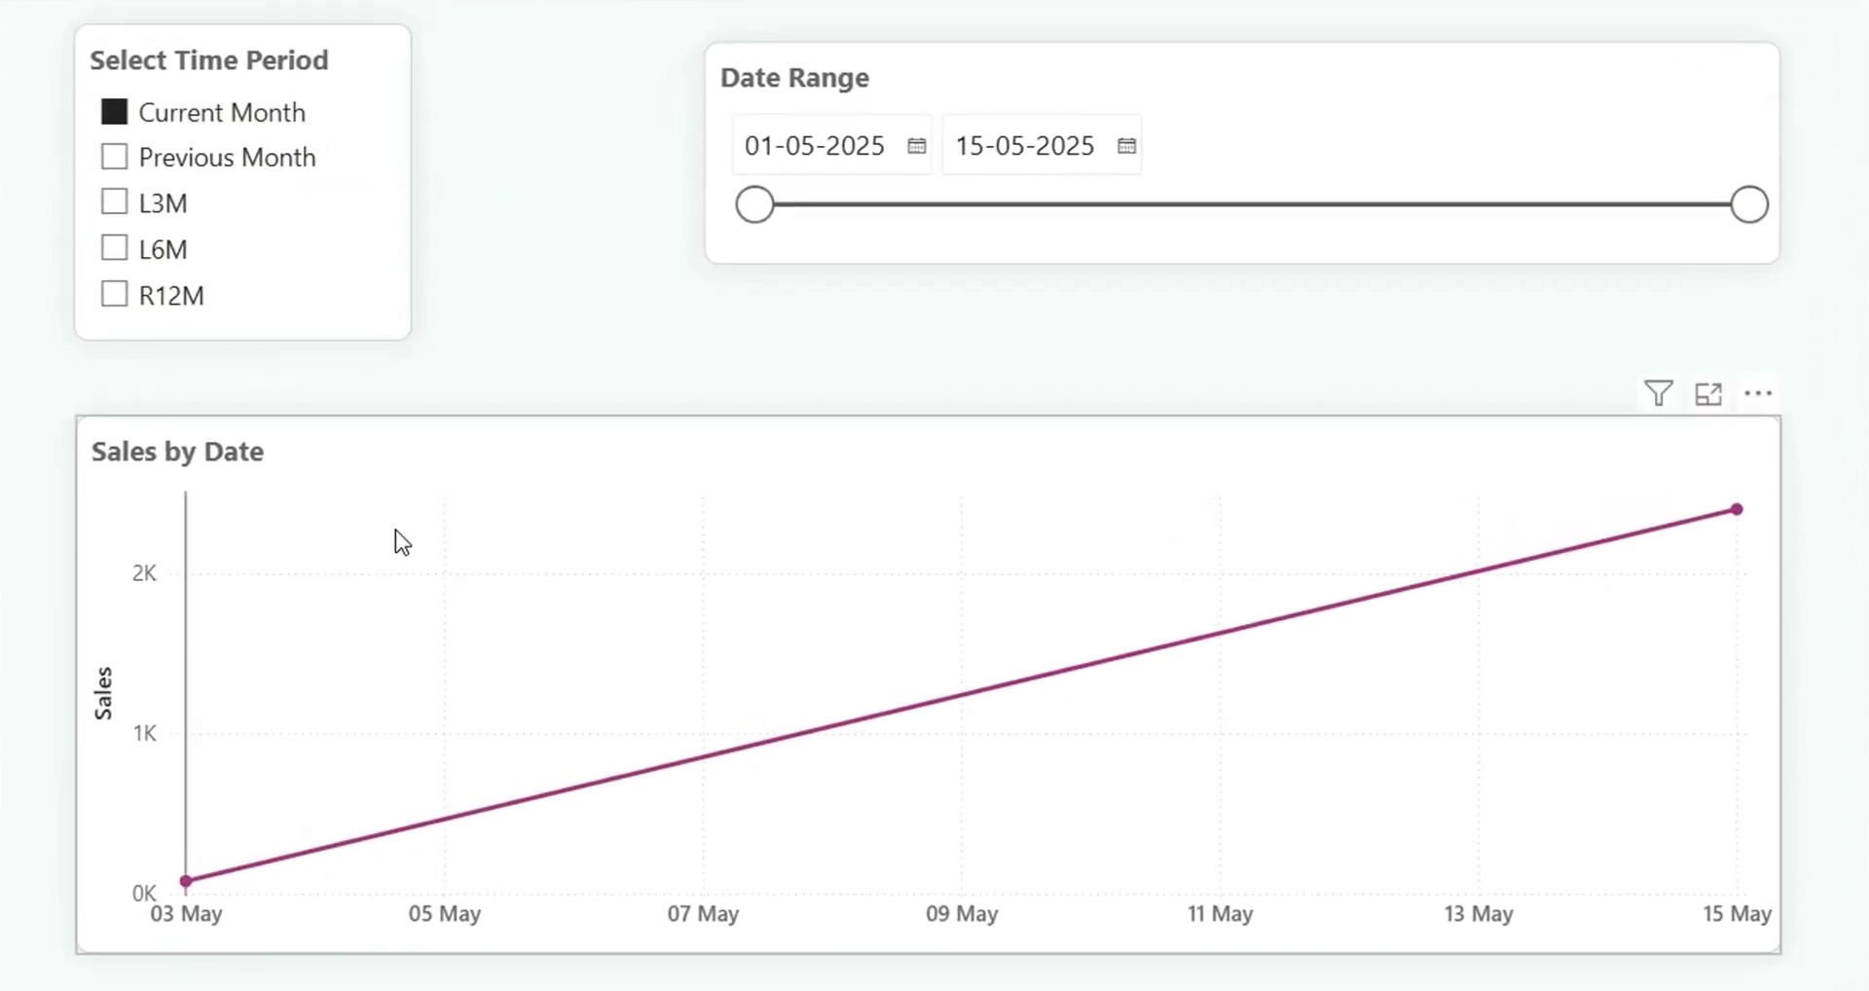
Step: Switch the time period selection to Previous Month, followed by L3M, to compare the filtered sales
{"action": "left_click", "coordinate": [277, 157]}
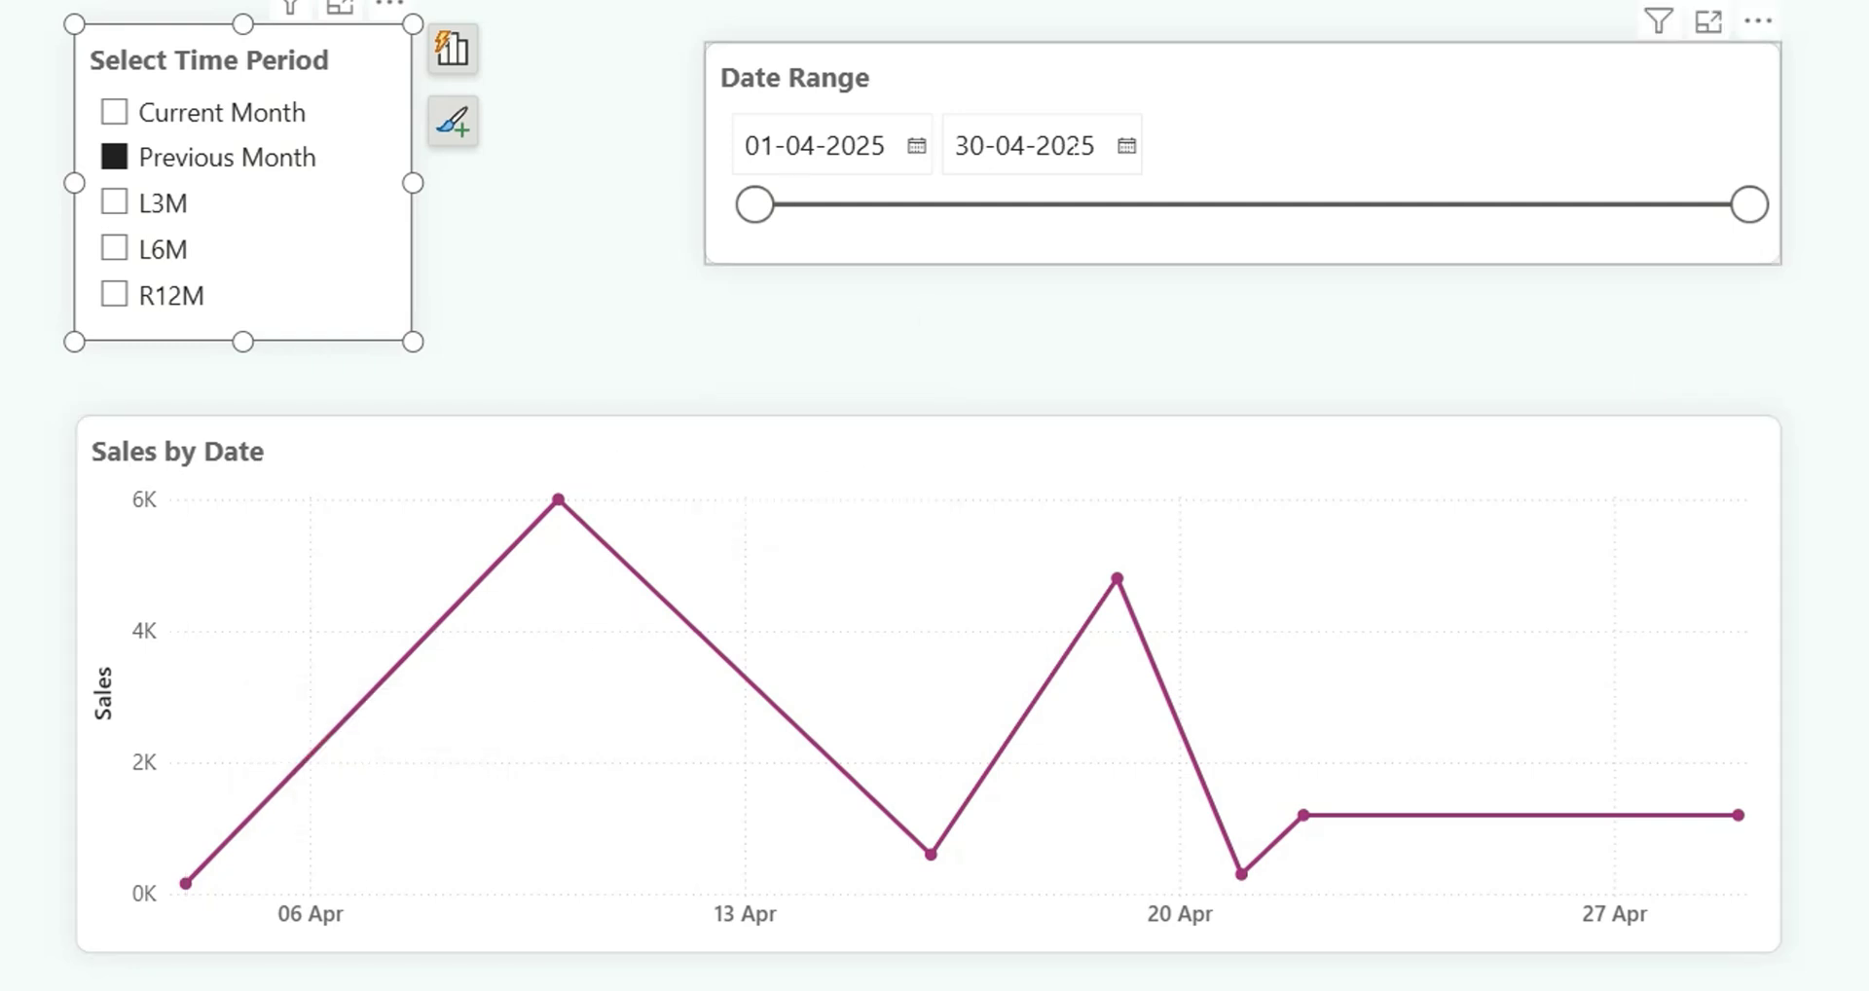
{"action": "left_click", "coordinate": [171, 216]}
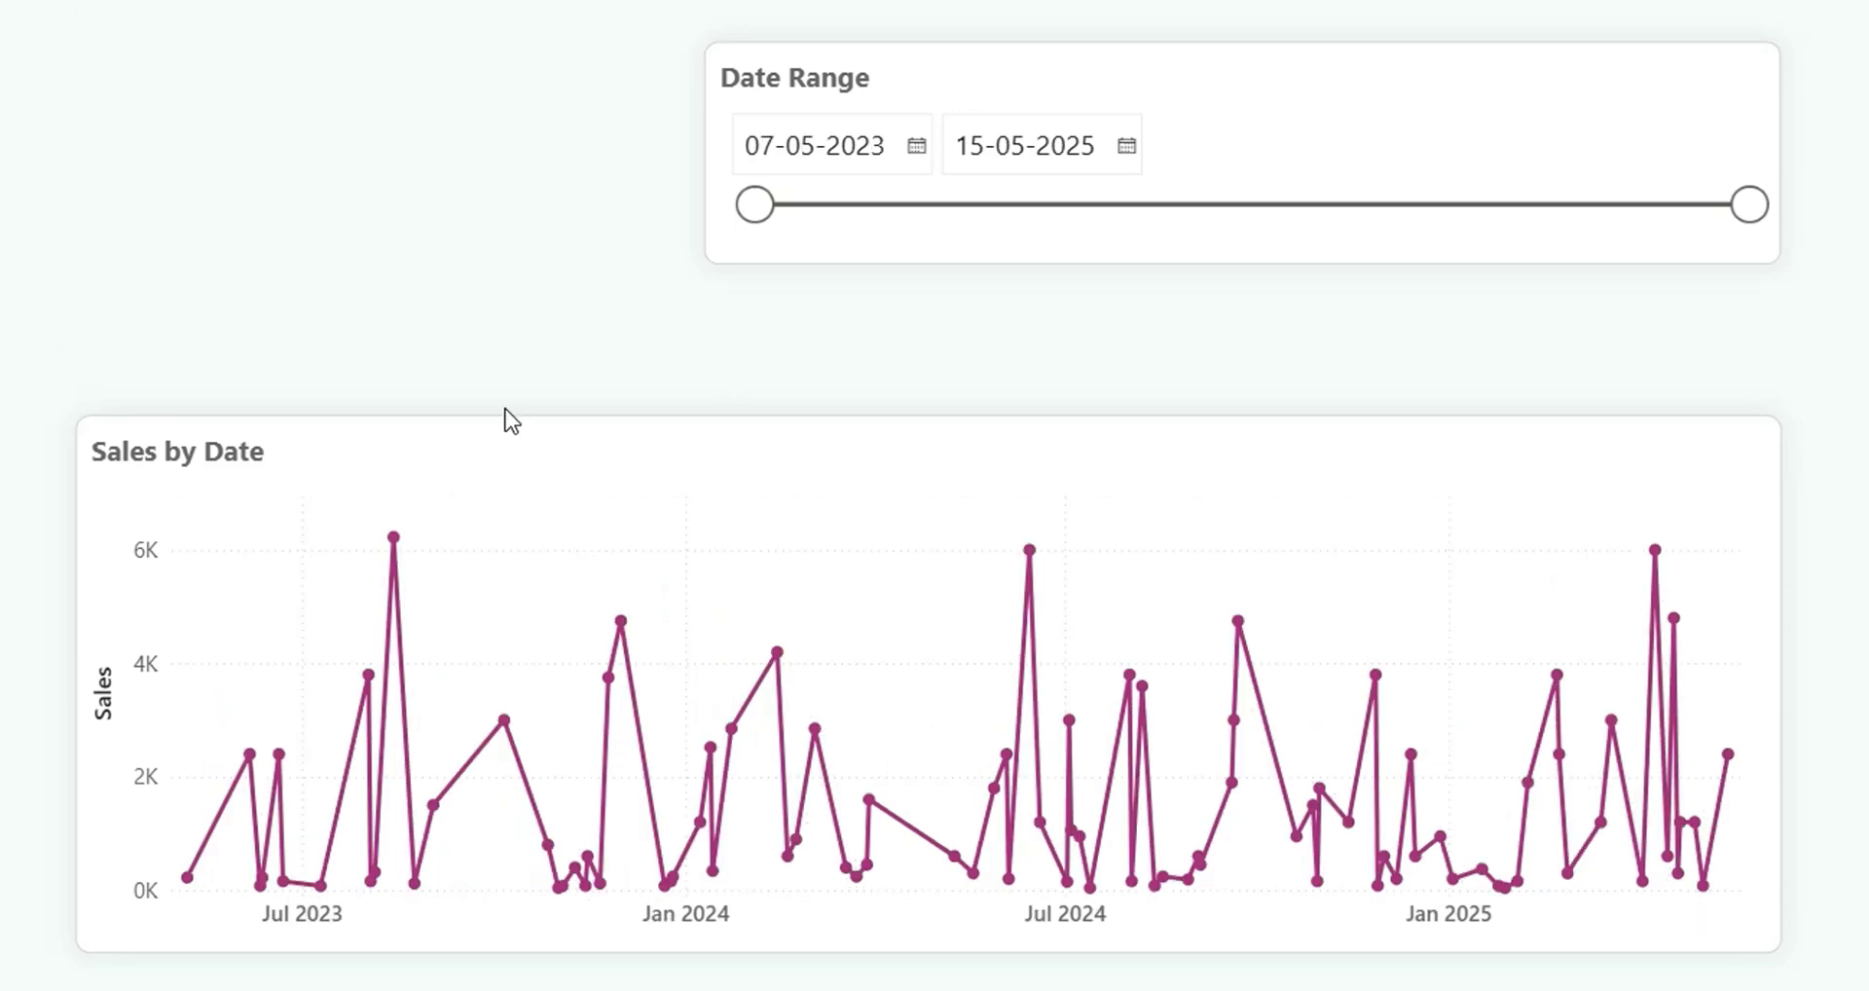
{"action": "left_click", "coordinate": [495, 488]}
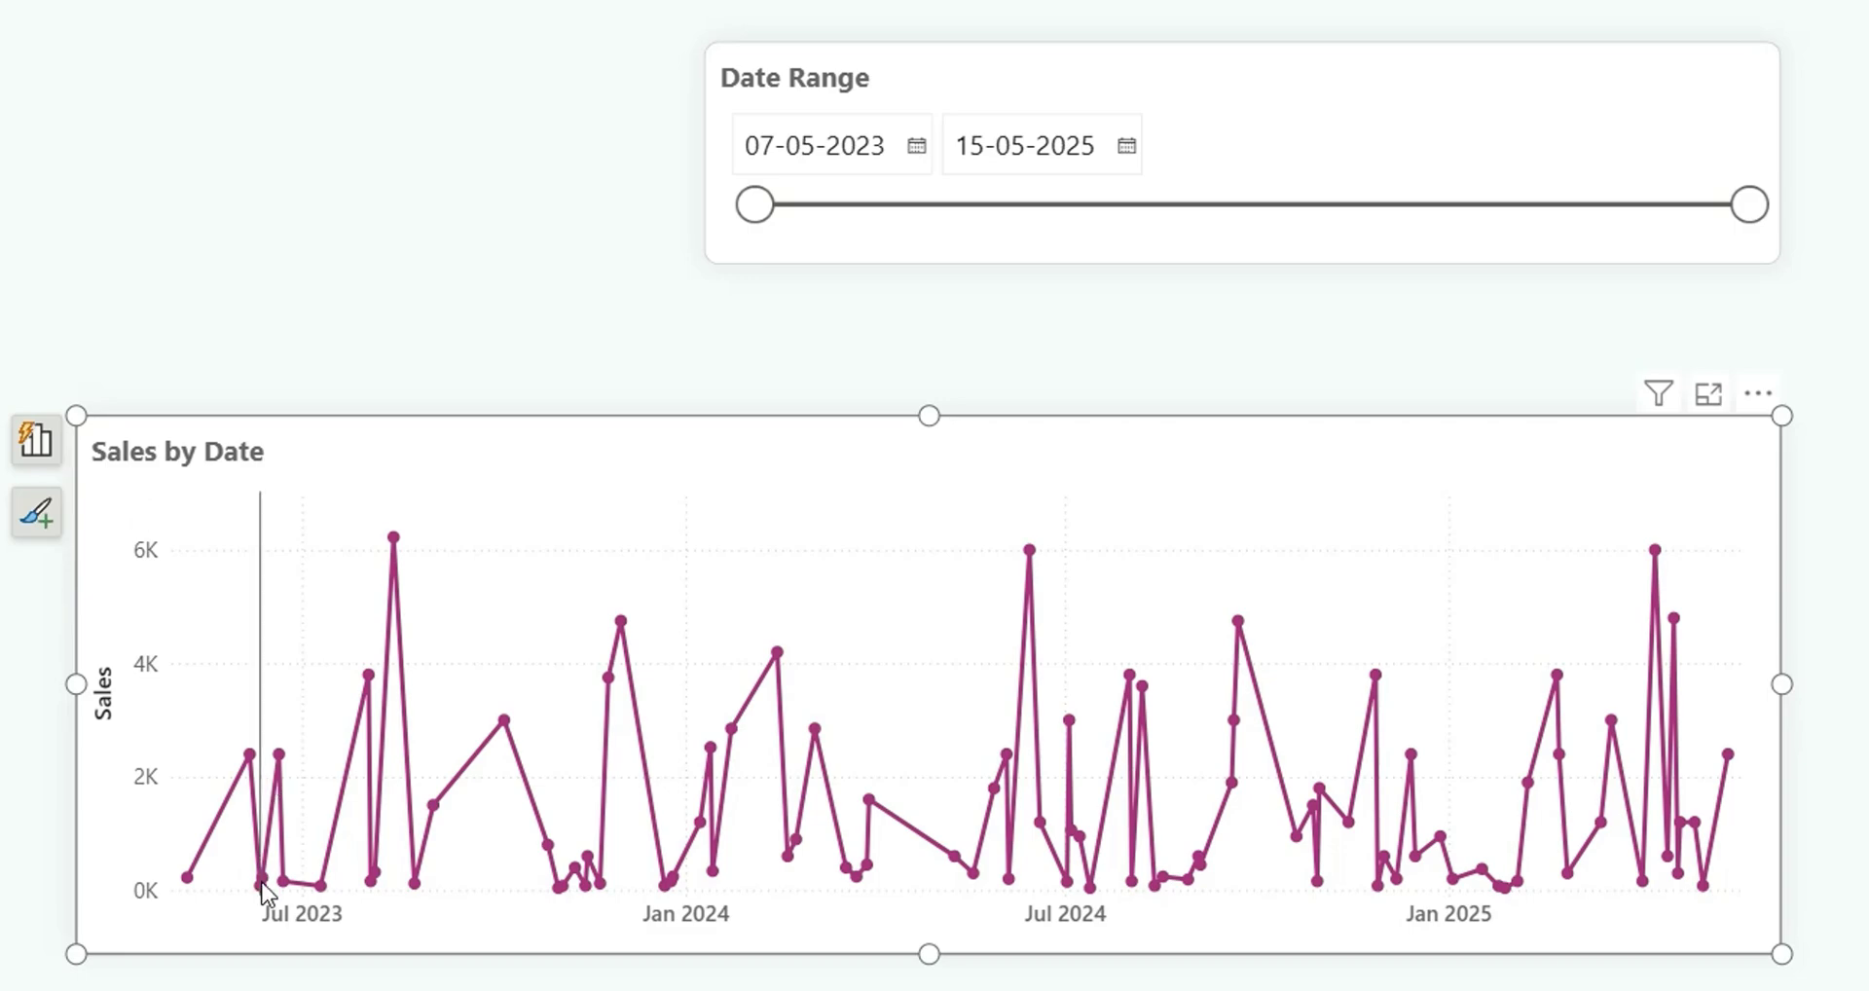
{"action": "left_click", "coordinate": [1334, 88]}
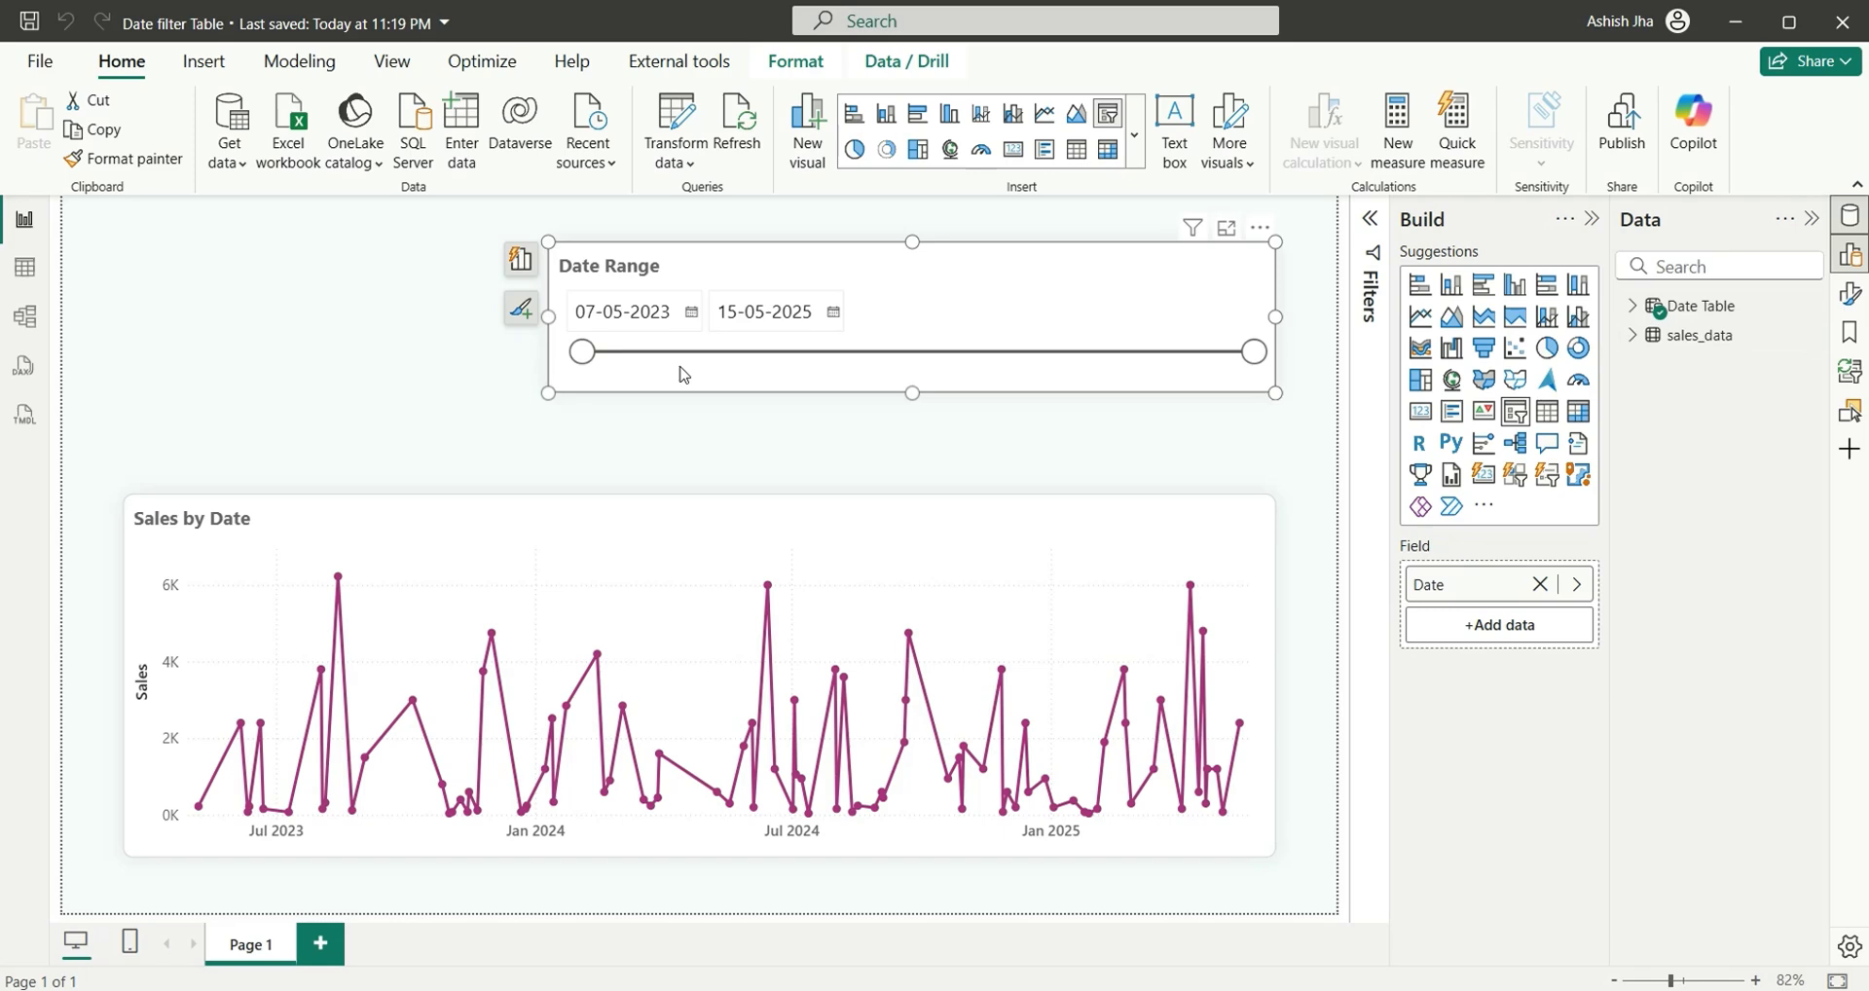
{"action": "left_click", "coordinate": [454, 381]}
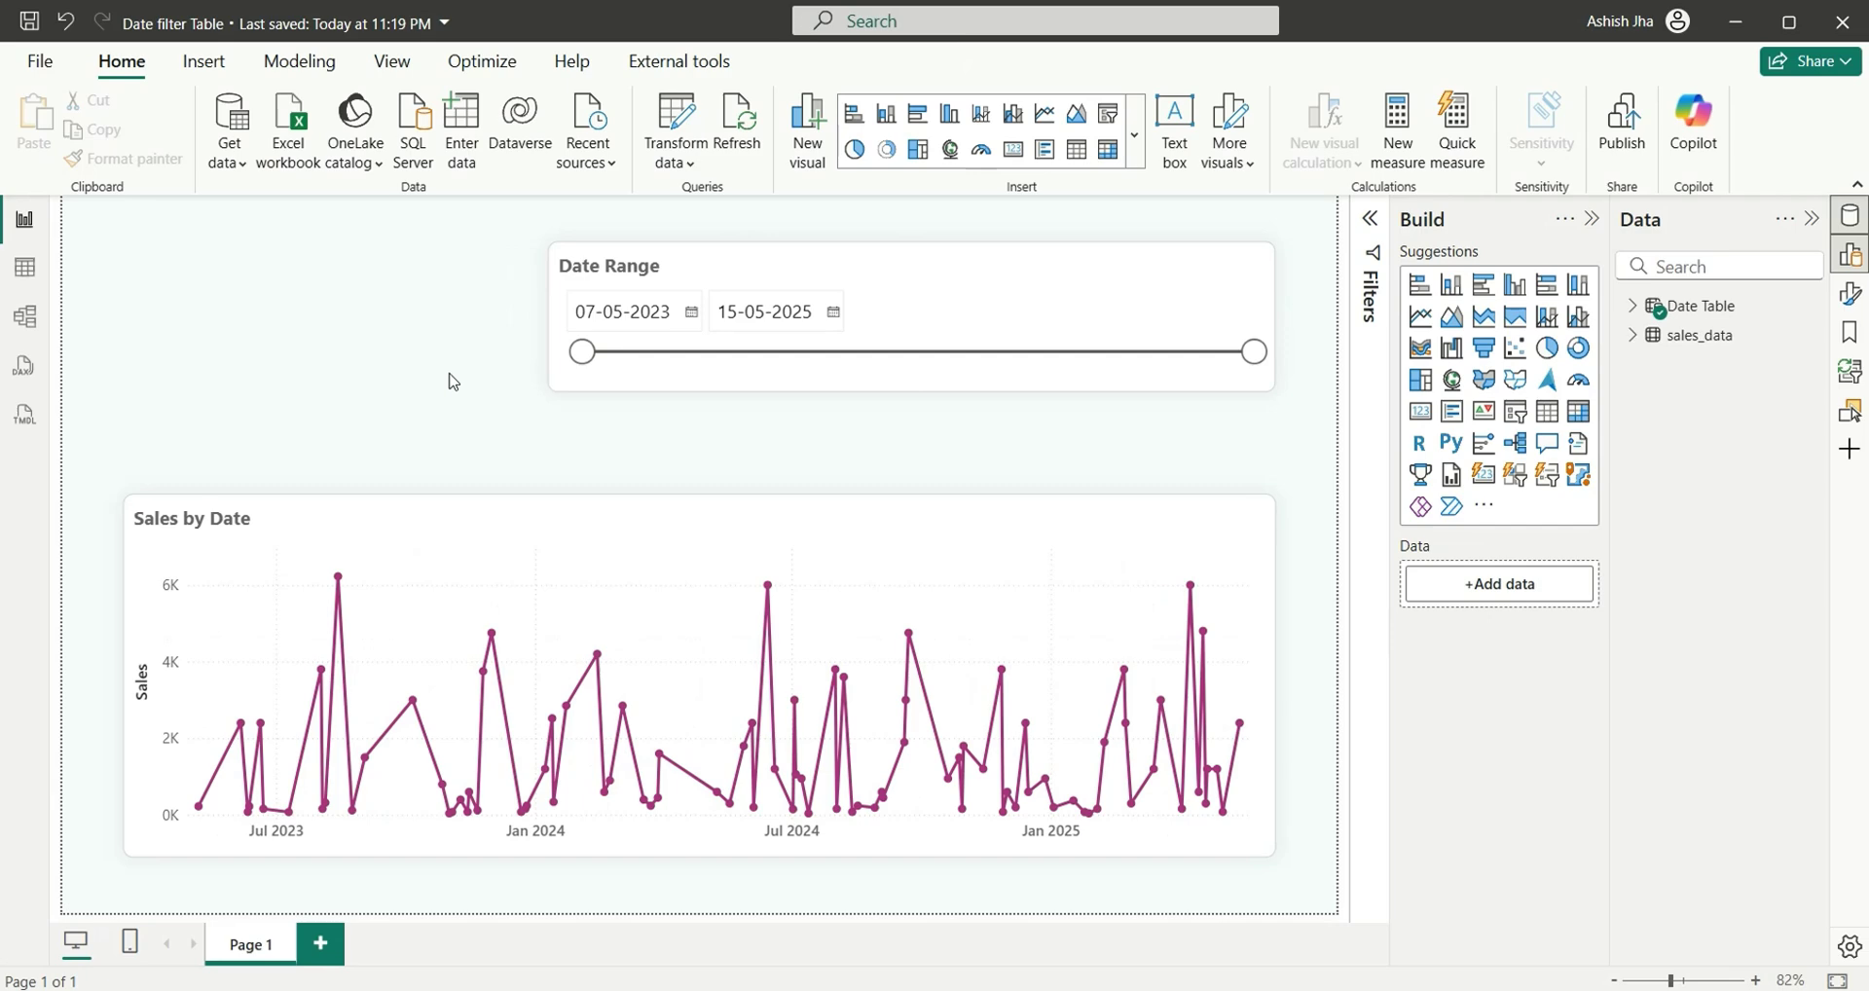
Step: Create a new calculated table named Time Period Table
{"action": "left_click", "coordinate": [1695, 307]}
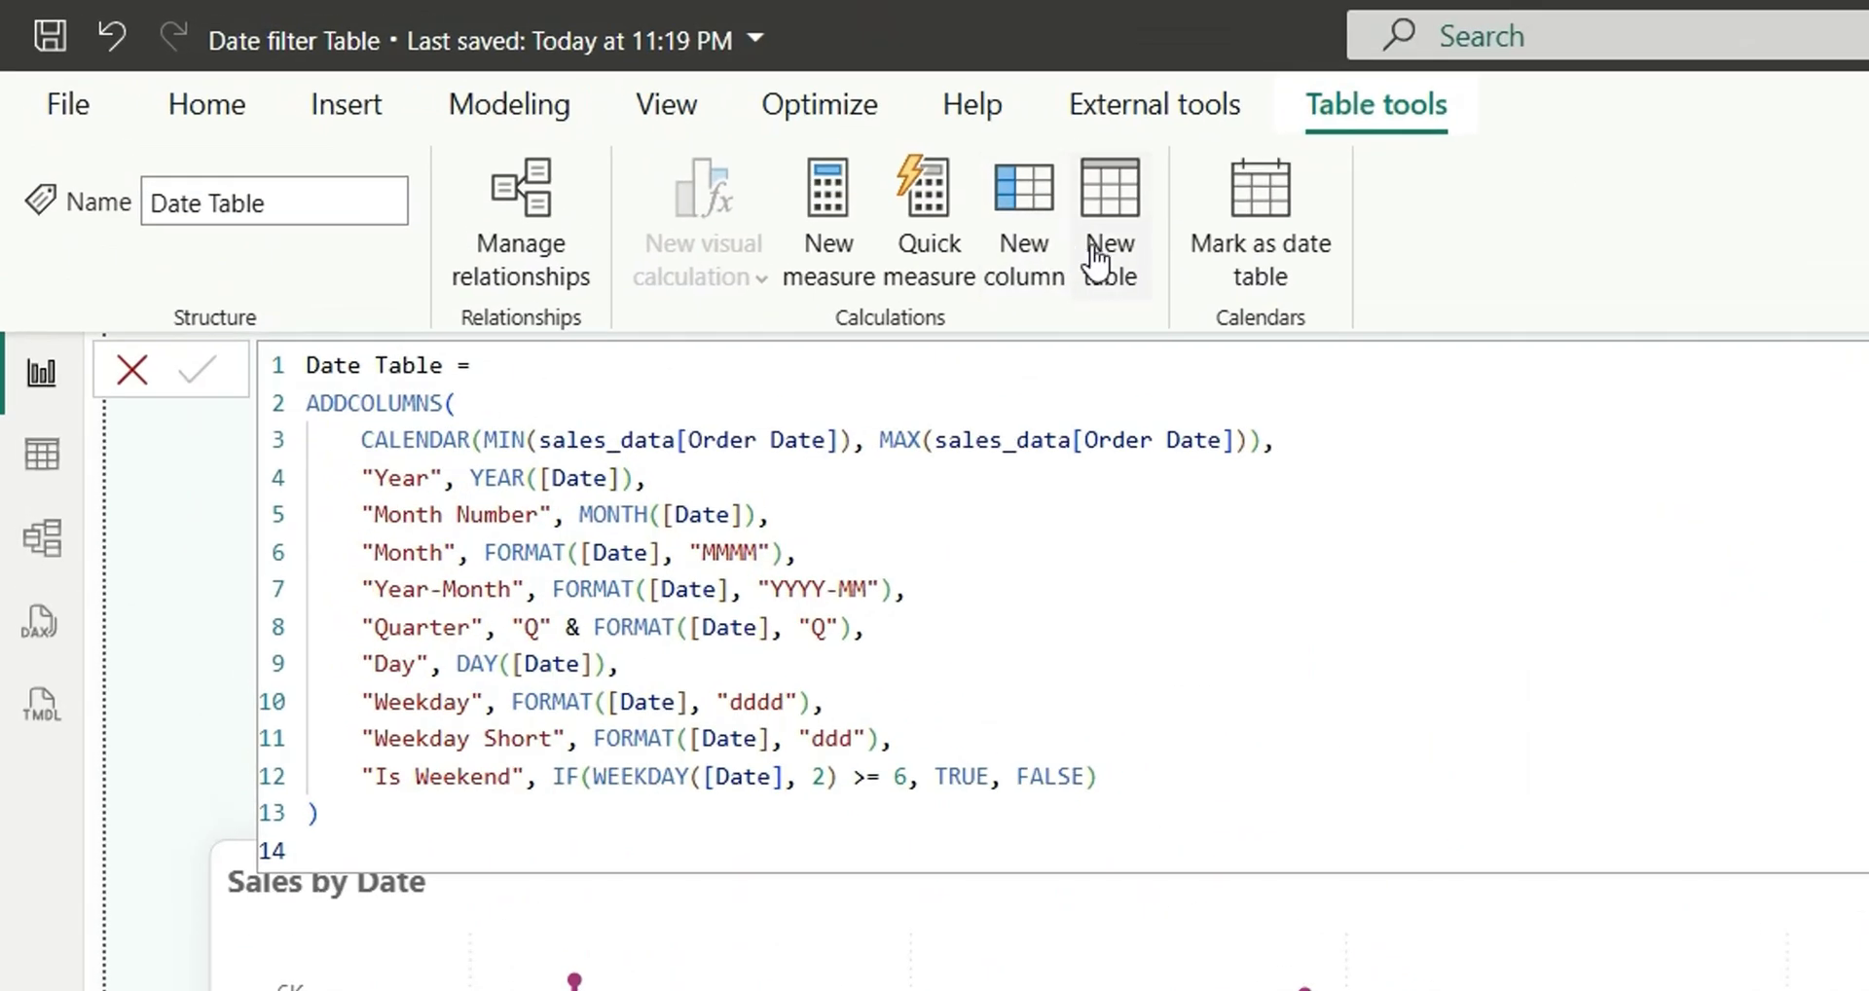
{"action": "left_click", "coordinate": [1098, 261]}
{"action": "type", "text": "Time Period Table ="}
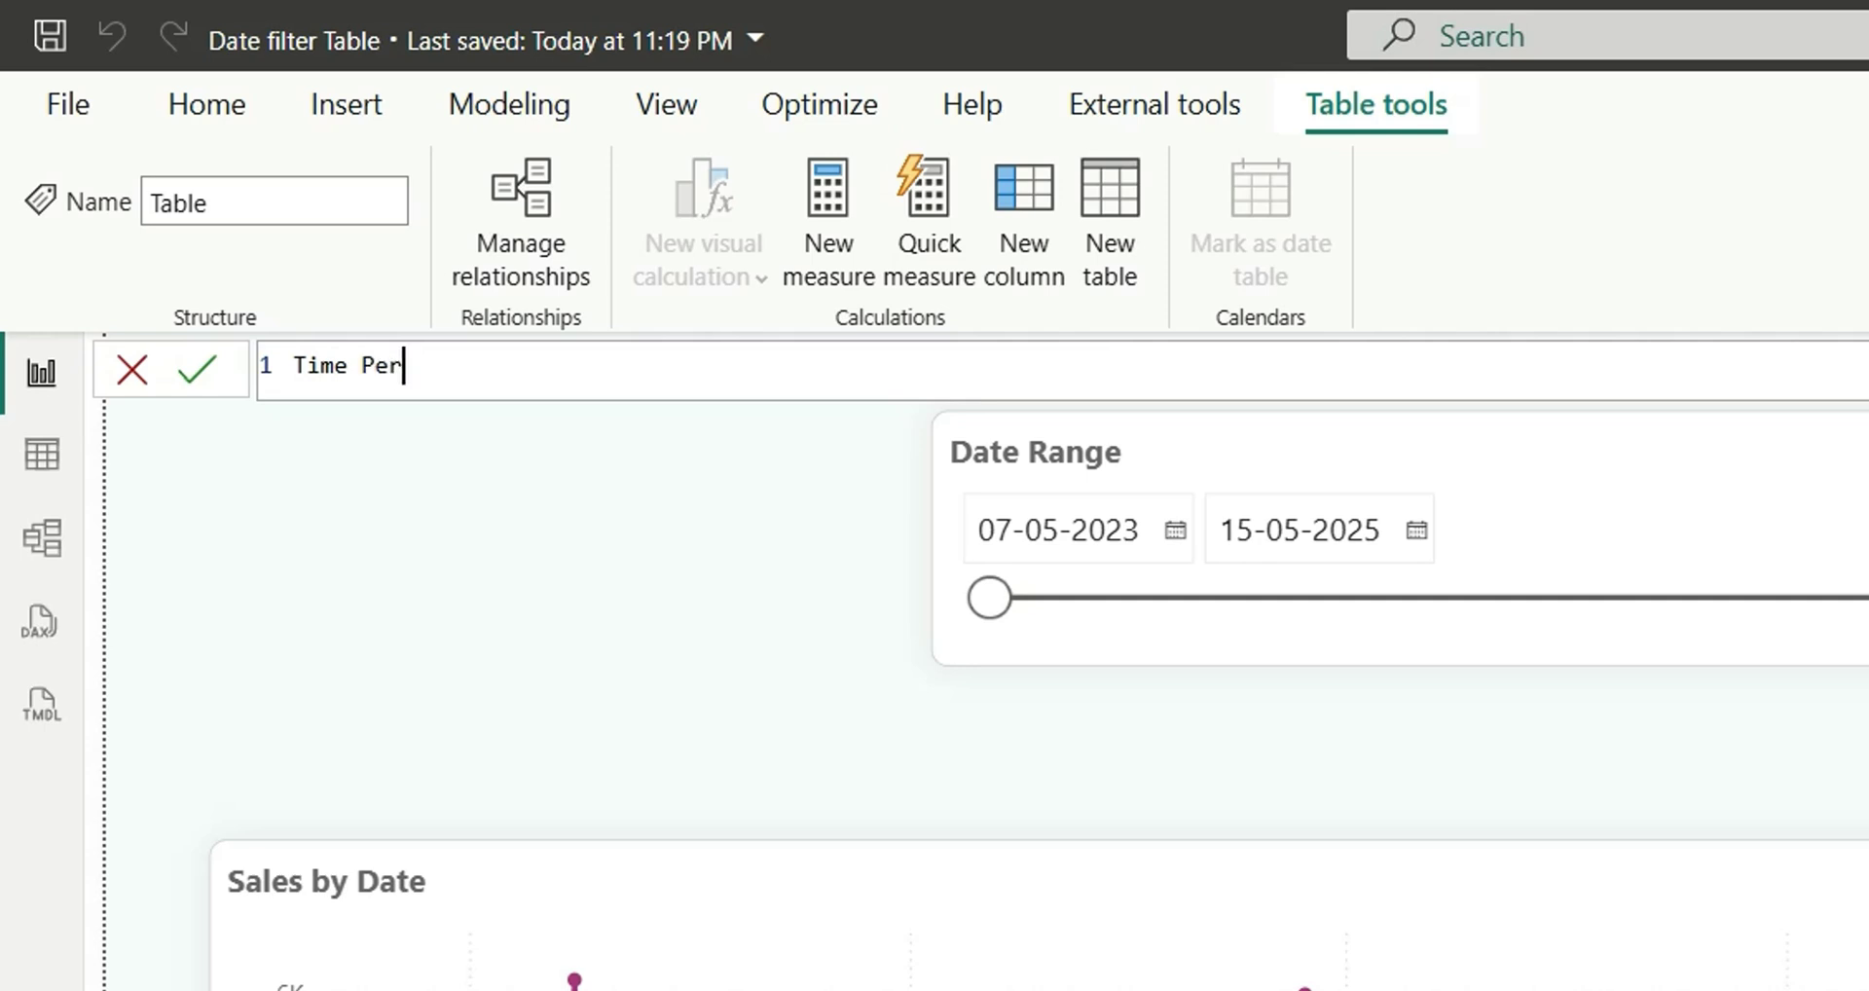
{"action": "key", "text": "Return"}
Step: Declare a variable _max_date in the table formula and assign it TODAY()
{"action": "type", "text": "VAR"}
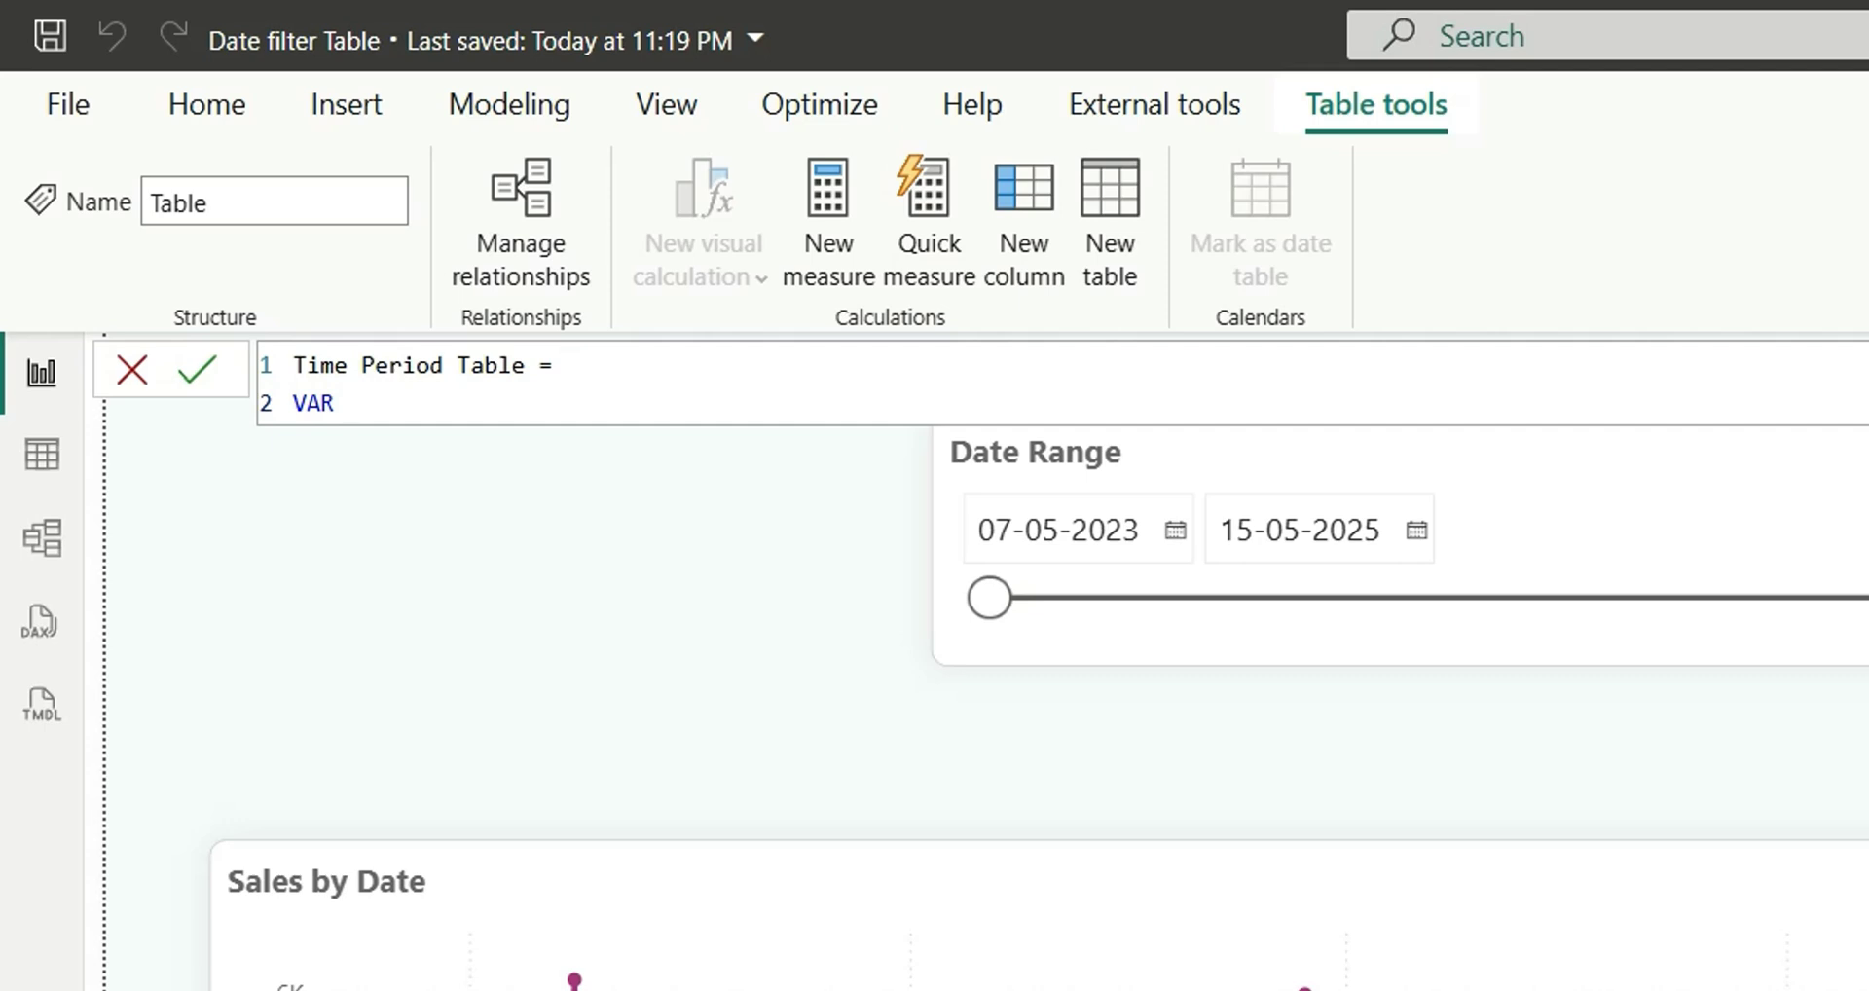
{"action": "type", "text": "_max_date = toda"}
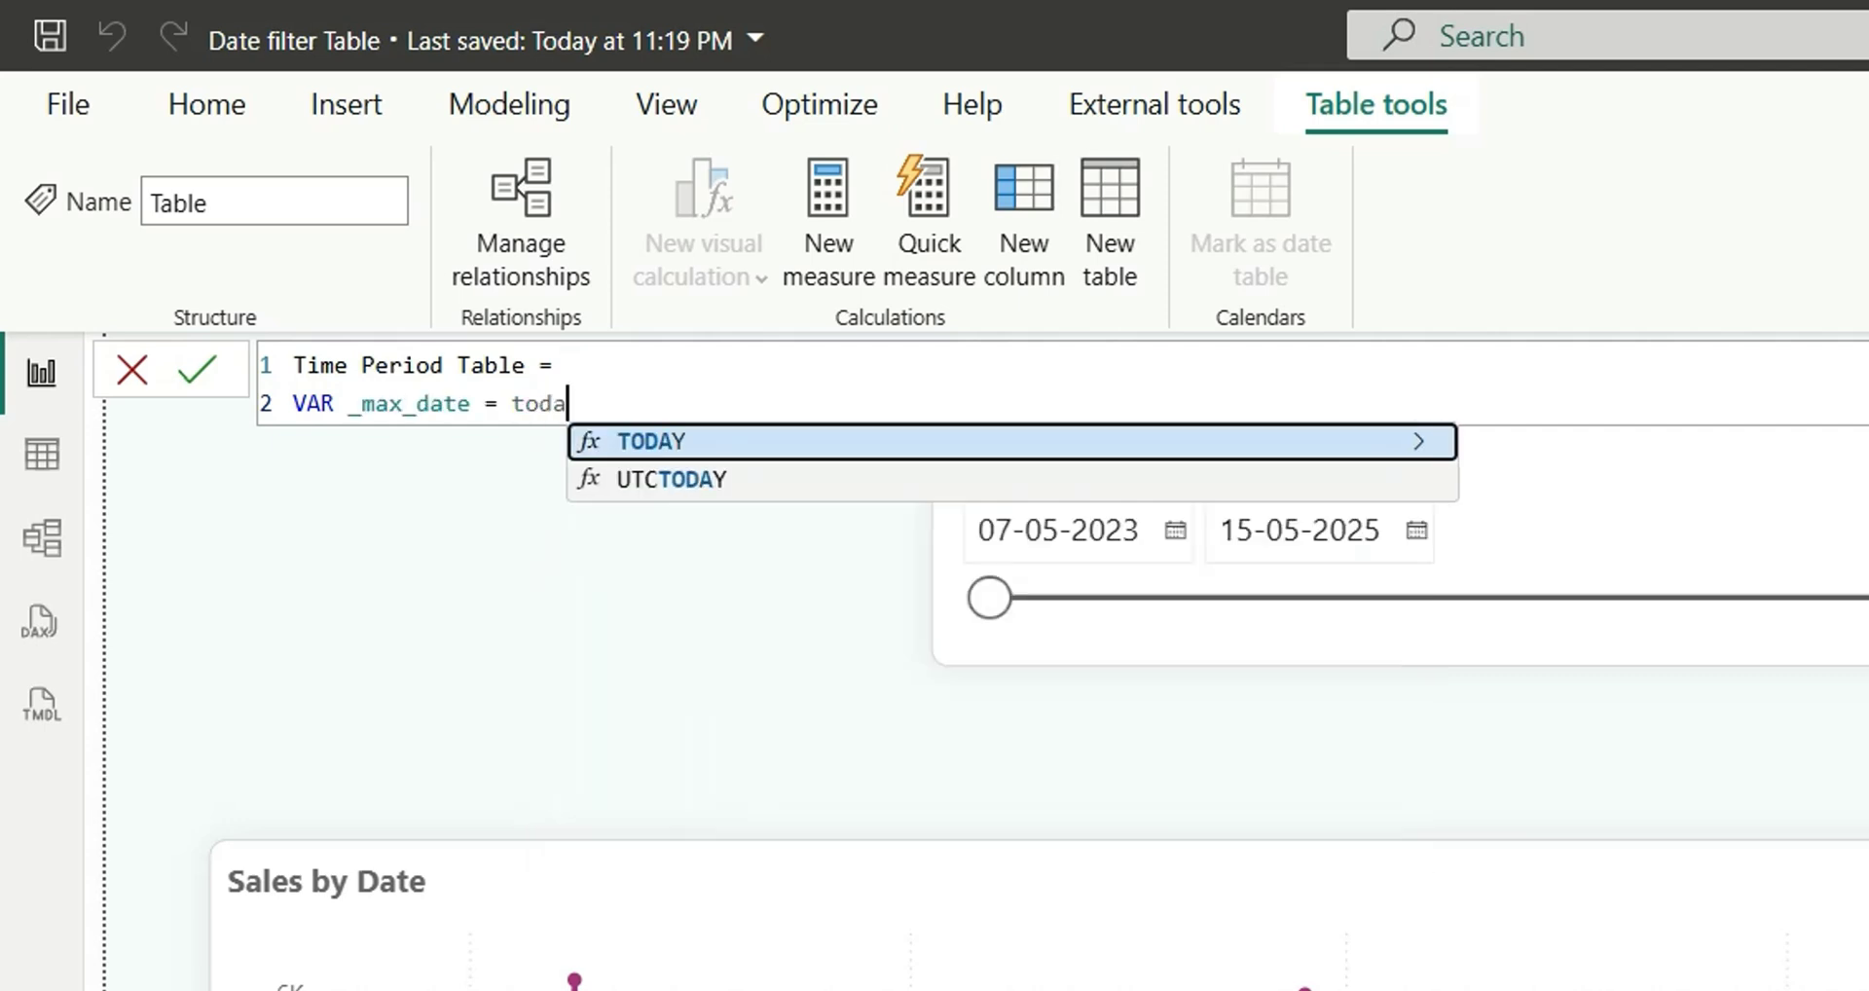
{"action": "key", "text": "Tab"}
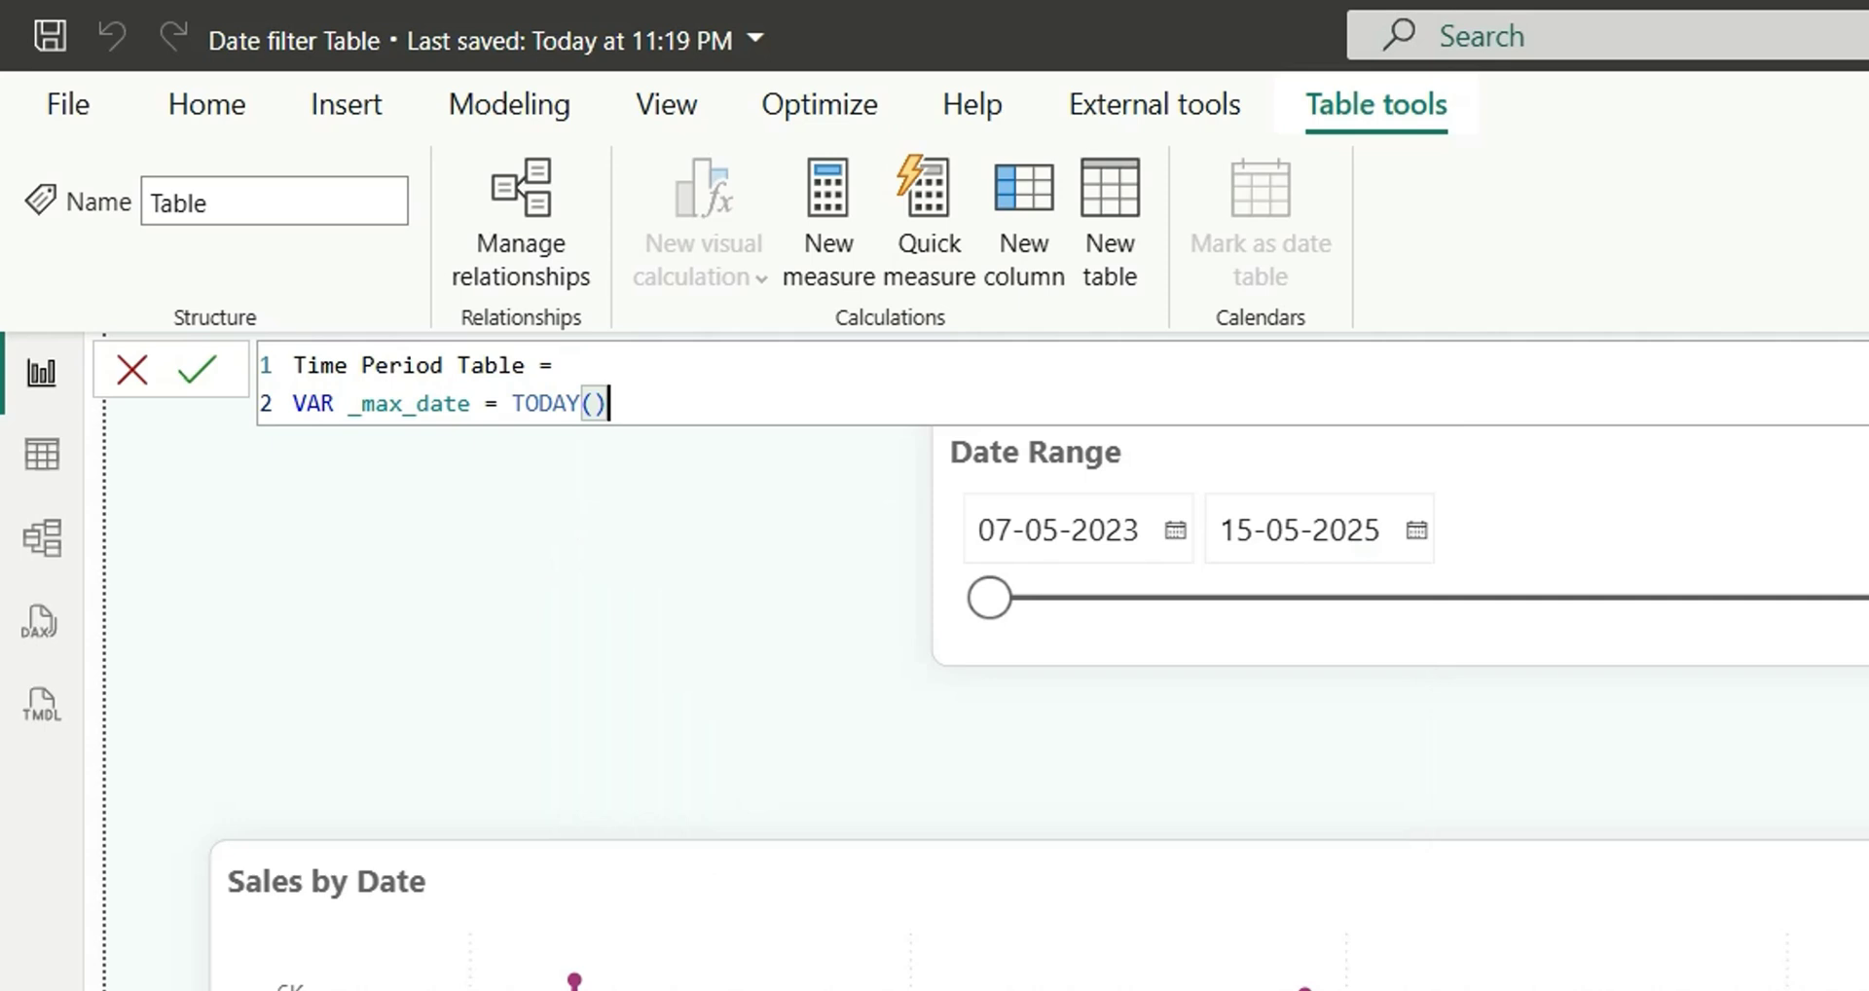
Step: Redefine _max_date as the MAX of sales_data[Order Date]
{"action": "key", "text": "BackSpace"}
{"action": "key", "text": "BackSpace"}
{"action": "key", "text": "BackSpace"}
{"action": "key", "text": "BackSpace"}
{"action": "key", "text": "BackSpace"}
{"action": "key", "text": "BackSpace"}
{"action": "key", "text": "BackSpace"}
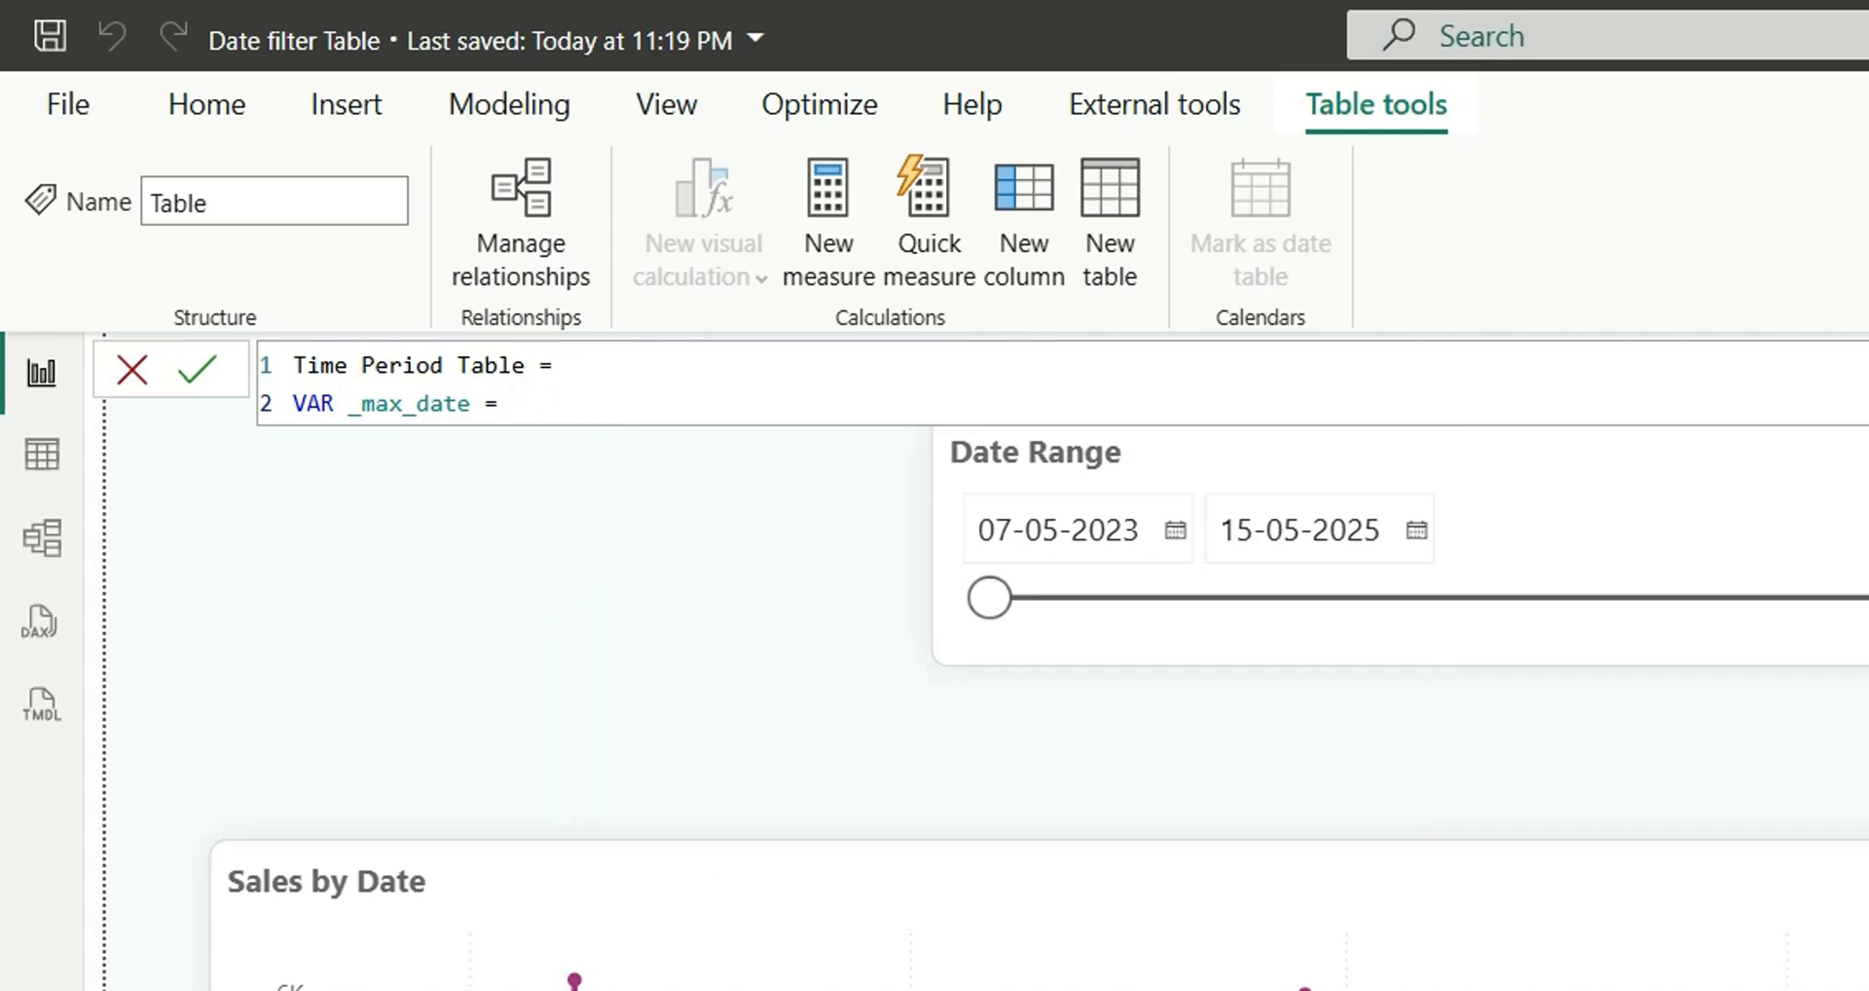
{"action": "type", "text": "max"}
{"action": "key", "text": "Tab"}
{"action": "type", "text": "or"}
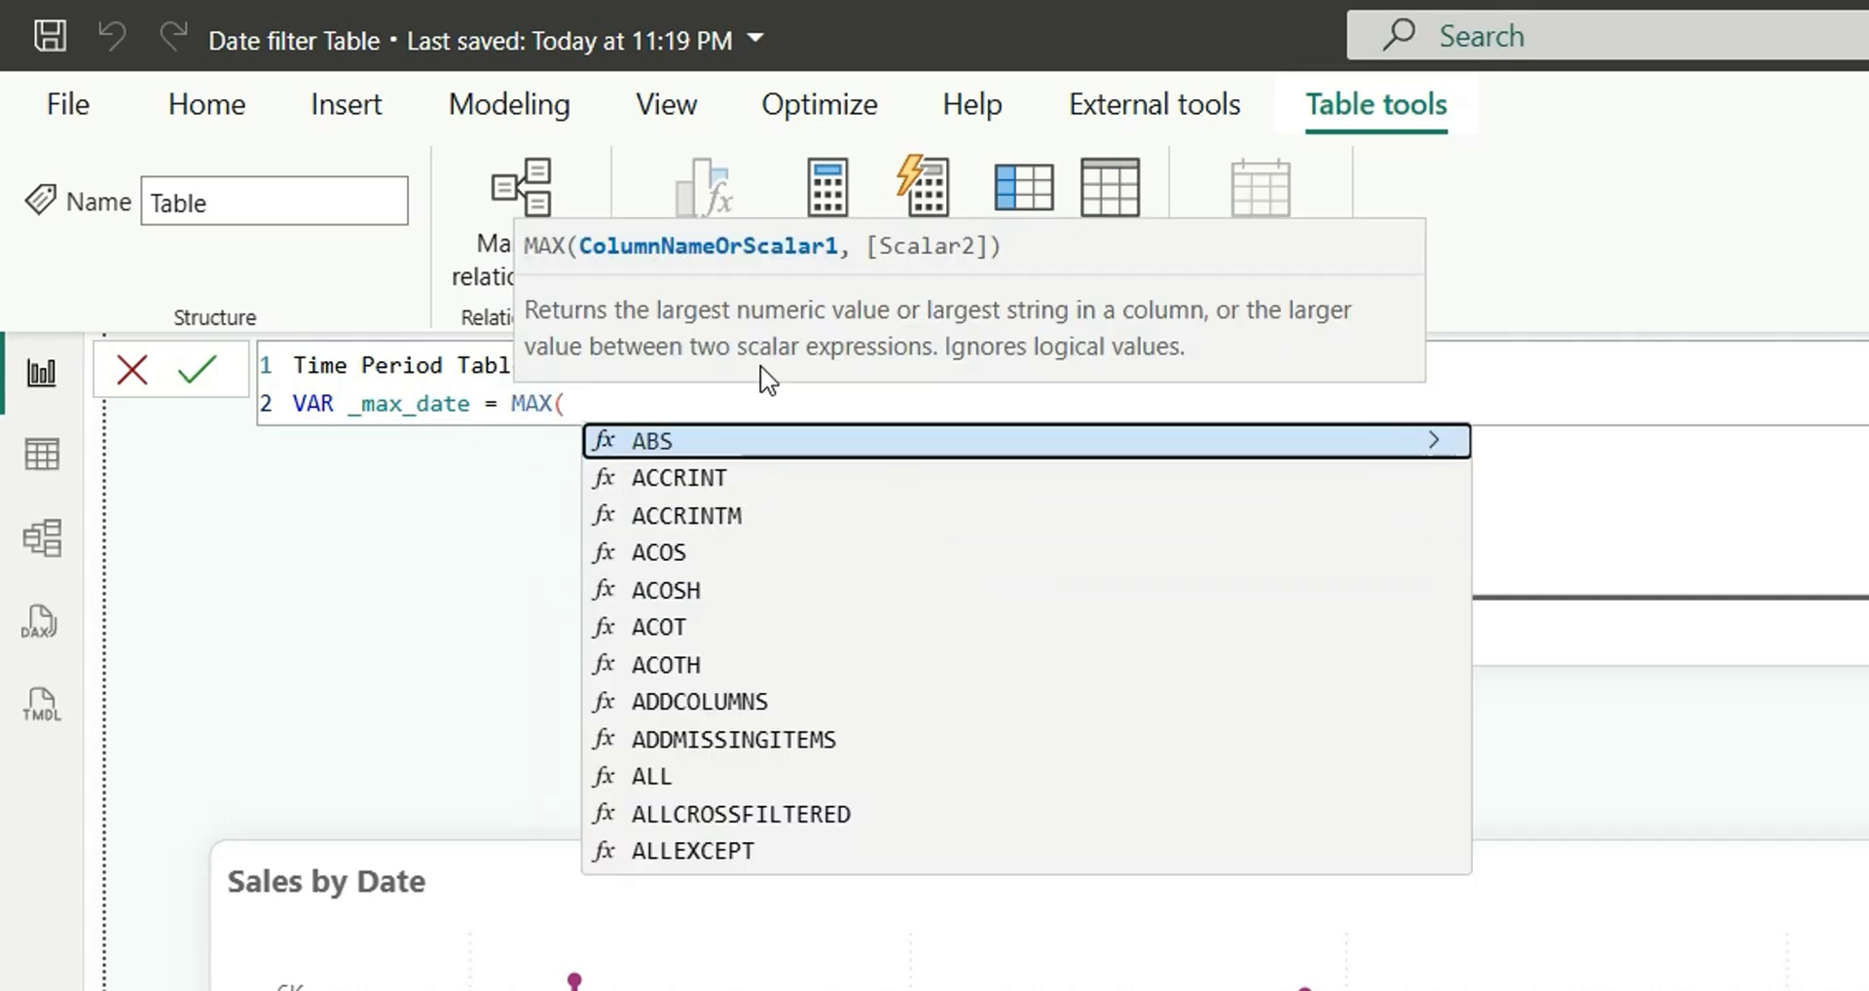
{"action": "type", "text": "der"}
{"action": "key", "text": "Tab"}
{"action": "type", "text": ")"}
{"action": "key", "text": "Return"}
Step: Begin the RETURN expression with a UNION function that contains an ADDCOLUMNS function
{"action": "type", "text": "re"}
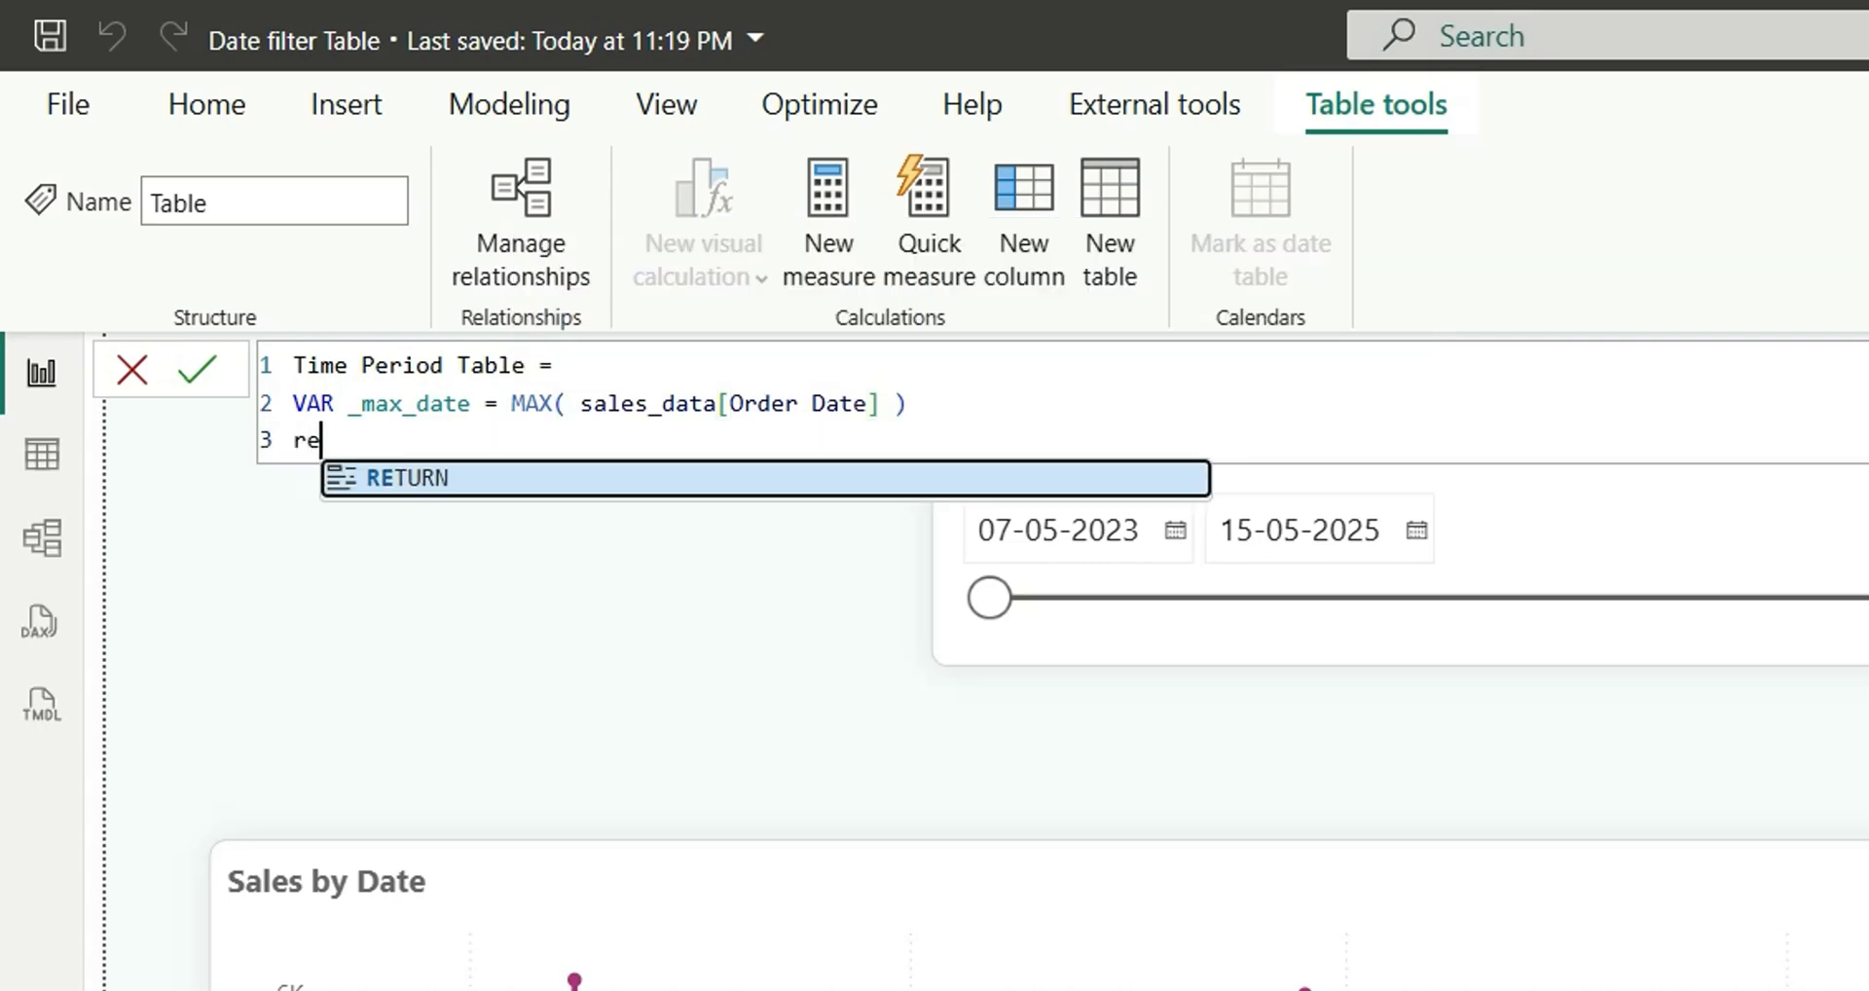
{"action": "key", "text": "Tab"}
{"action": "key", "text": "Return"}
{"action": "type", "text": "unio"}
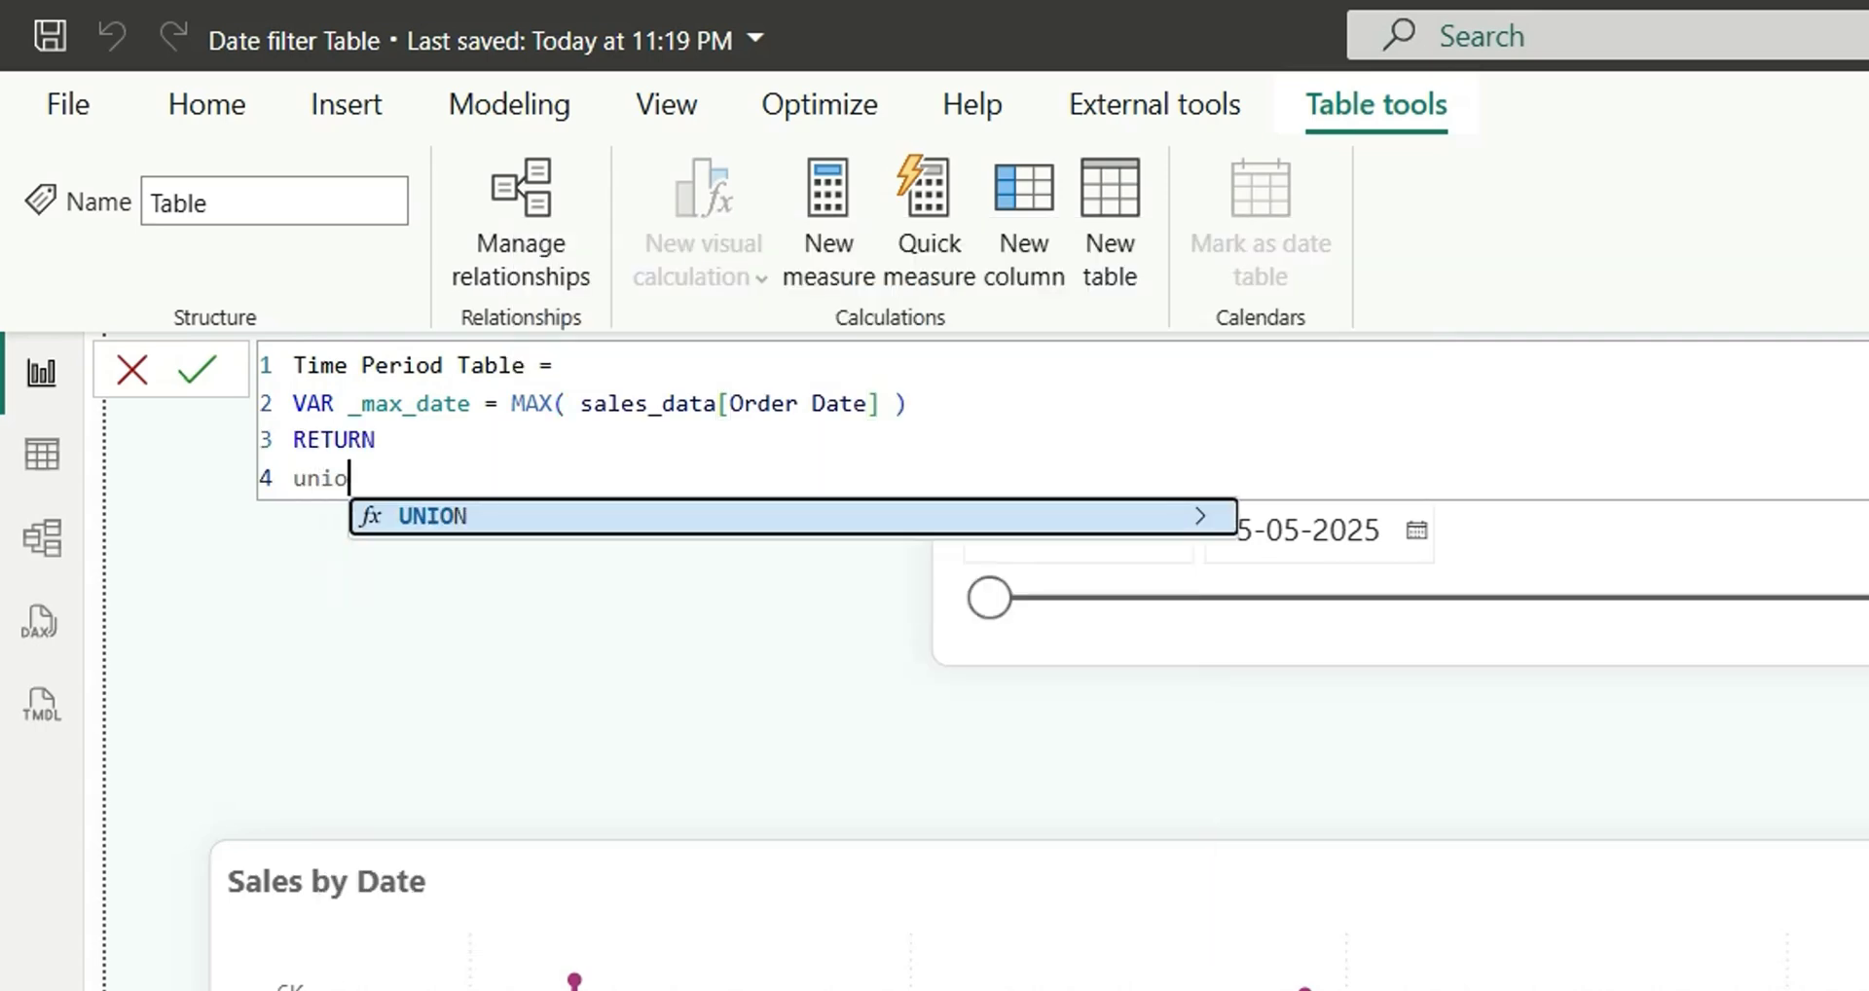
{"action": "key", "text": "Tab"}
{"action": "key", "text": "Return"}
{"action": "type", "text": "add"}
{"action": "key", "text": "Tab"}
{"action": "key", "text": "Return"}
Step: Supply ADDCOLUMNS with a CALENDAR table running from EOMONTH(_max_date, -1) + 1 to _max_date
{"action": "type", "text": "cale"}
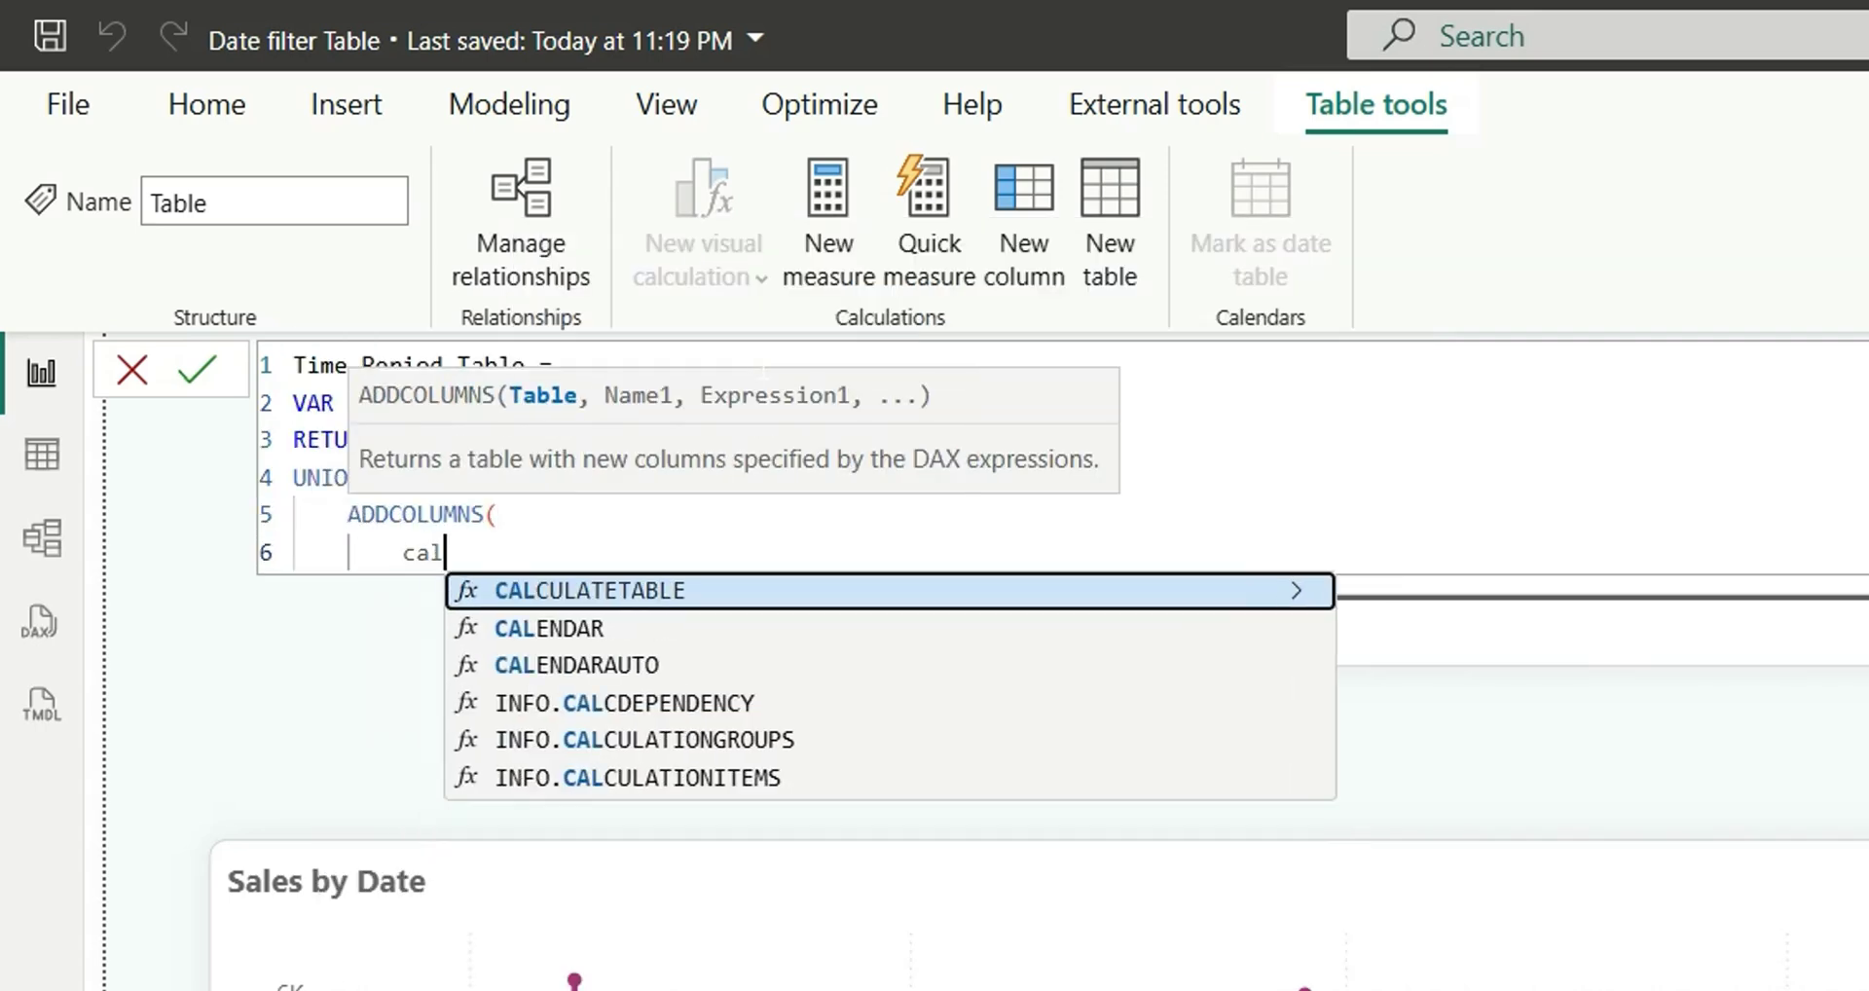
{"action": "key", "text": "Tab"}
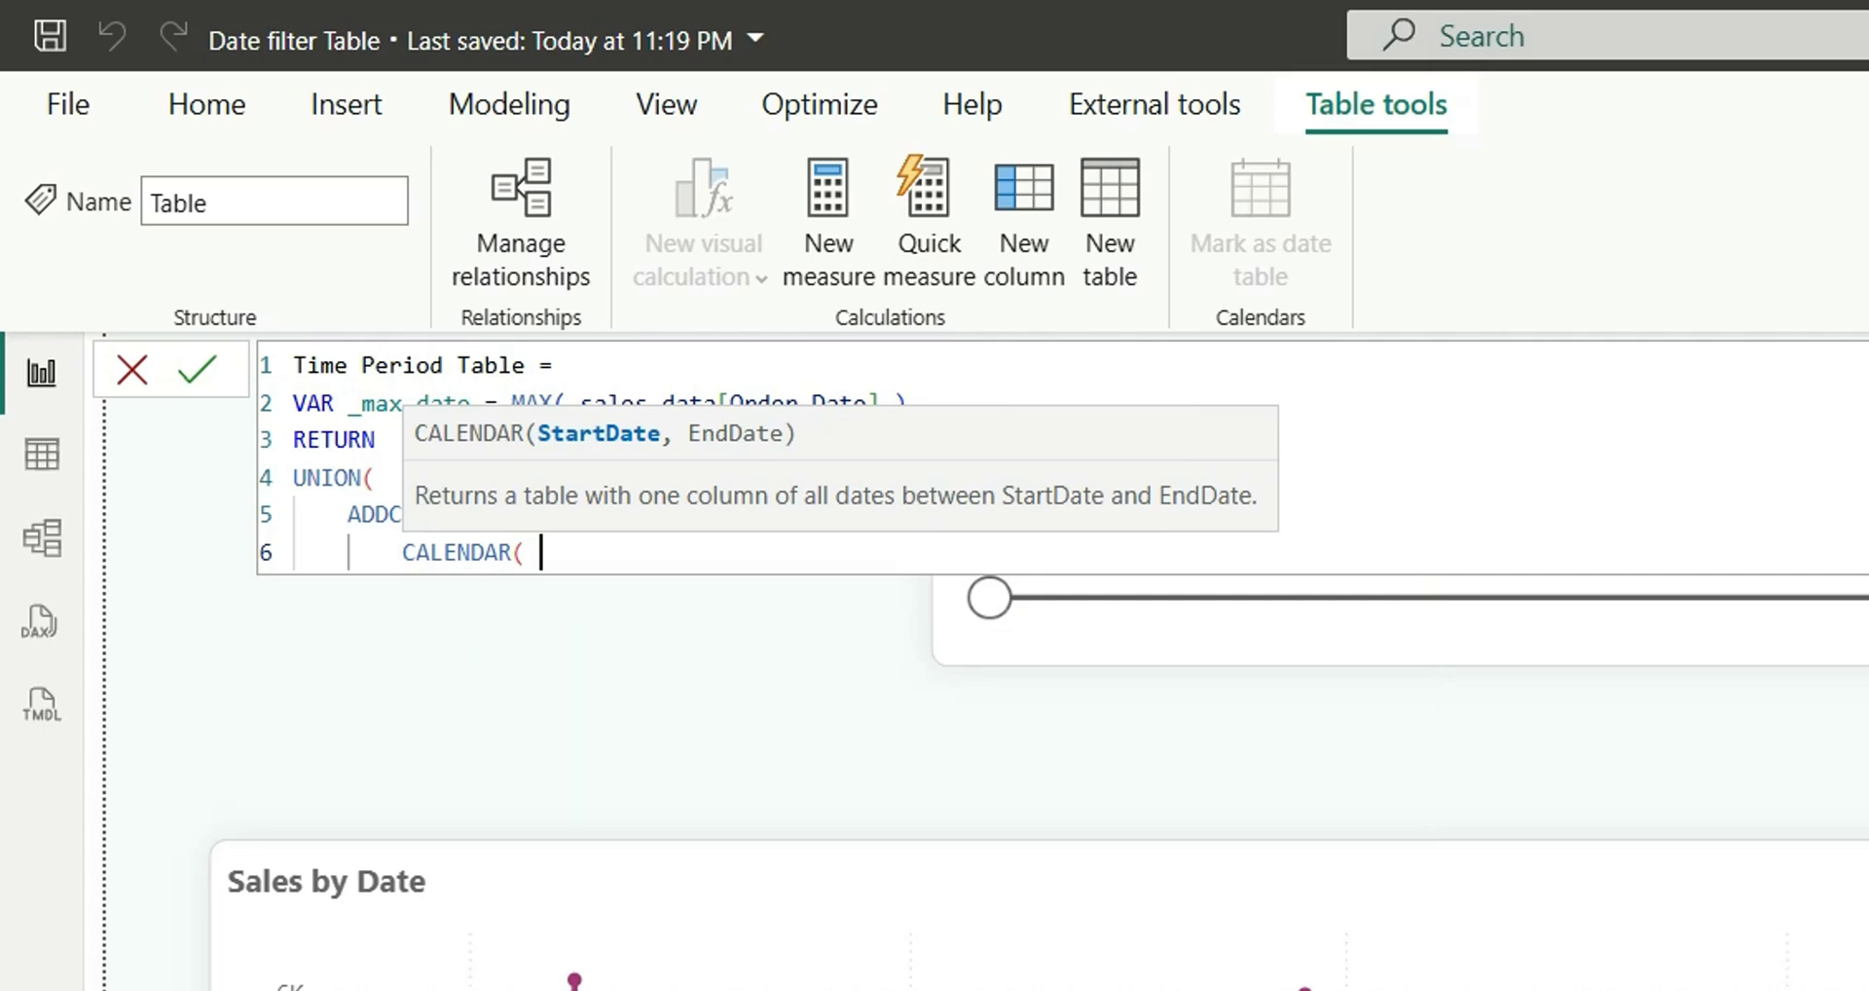
{"action": "type", "text": "eo"}
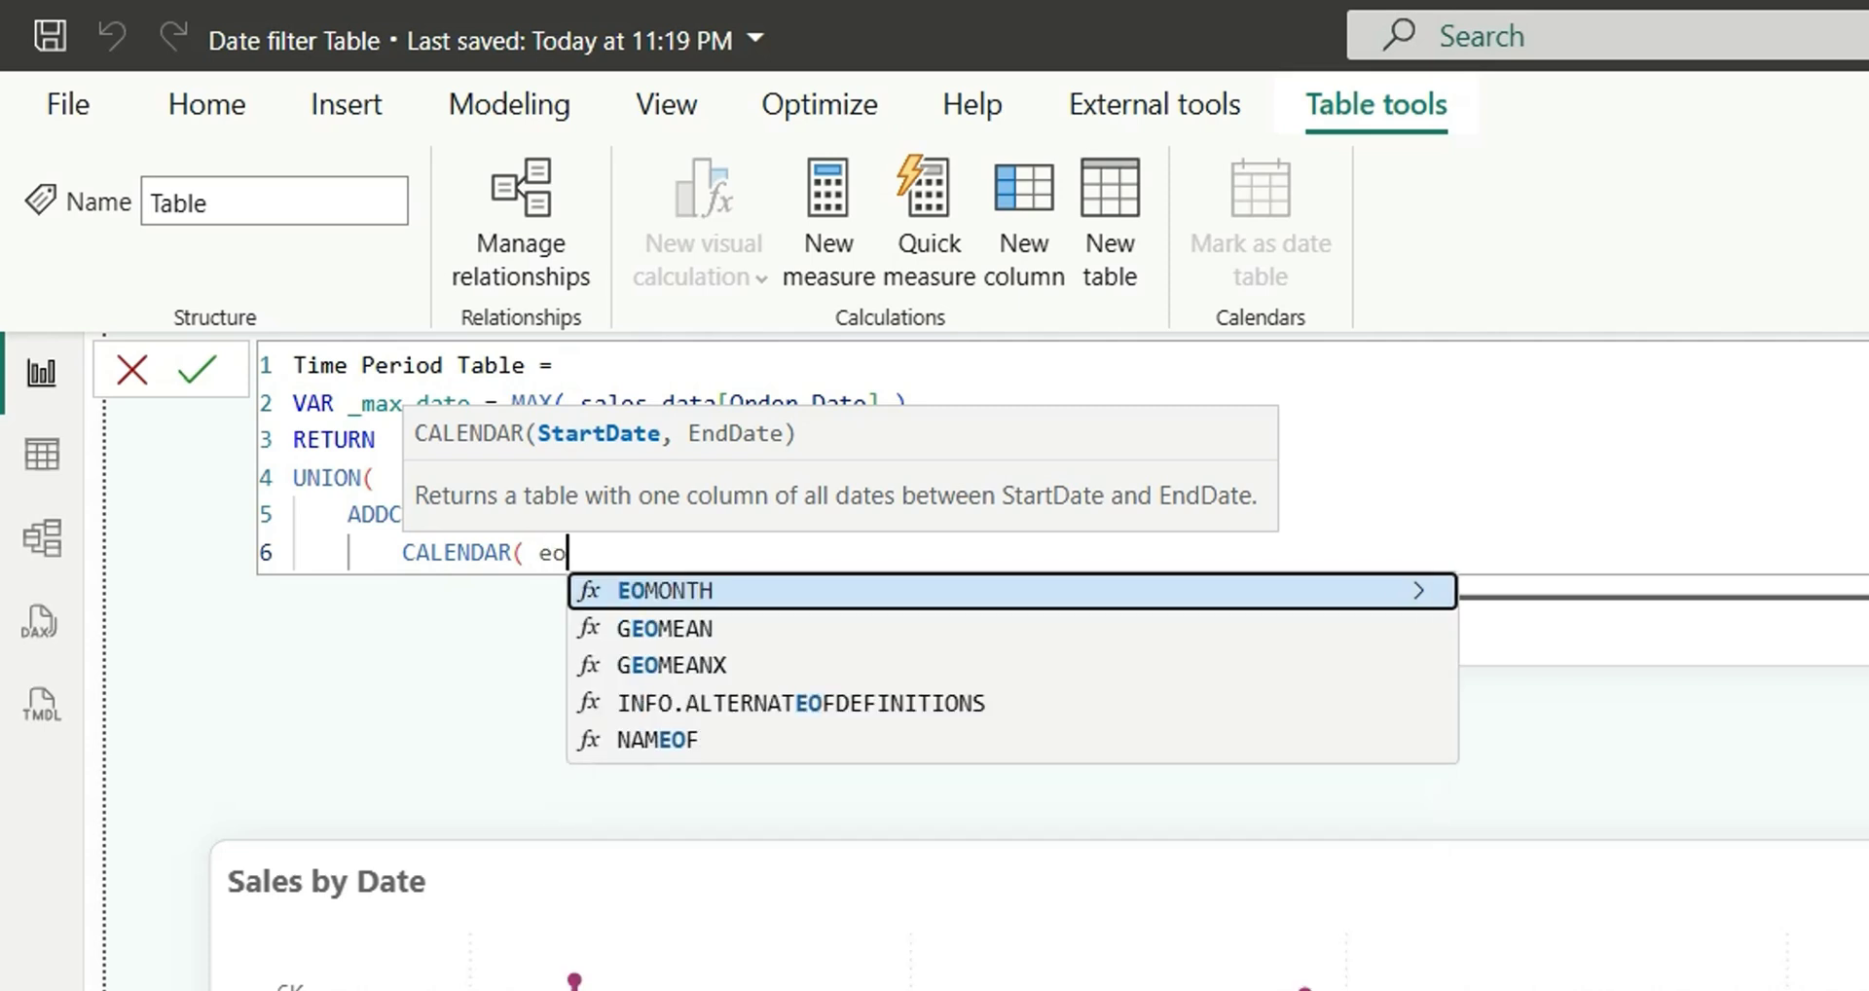
{"action": "key", "text": "Tab"}
{"action": "type", "text": "_m"}
{"action": "key", "text": "Tab"}
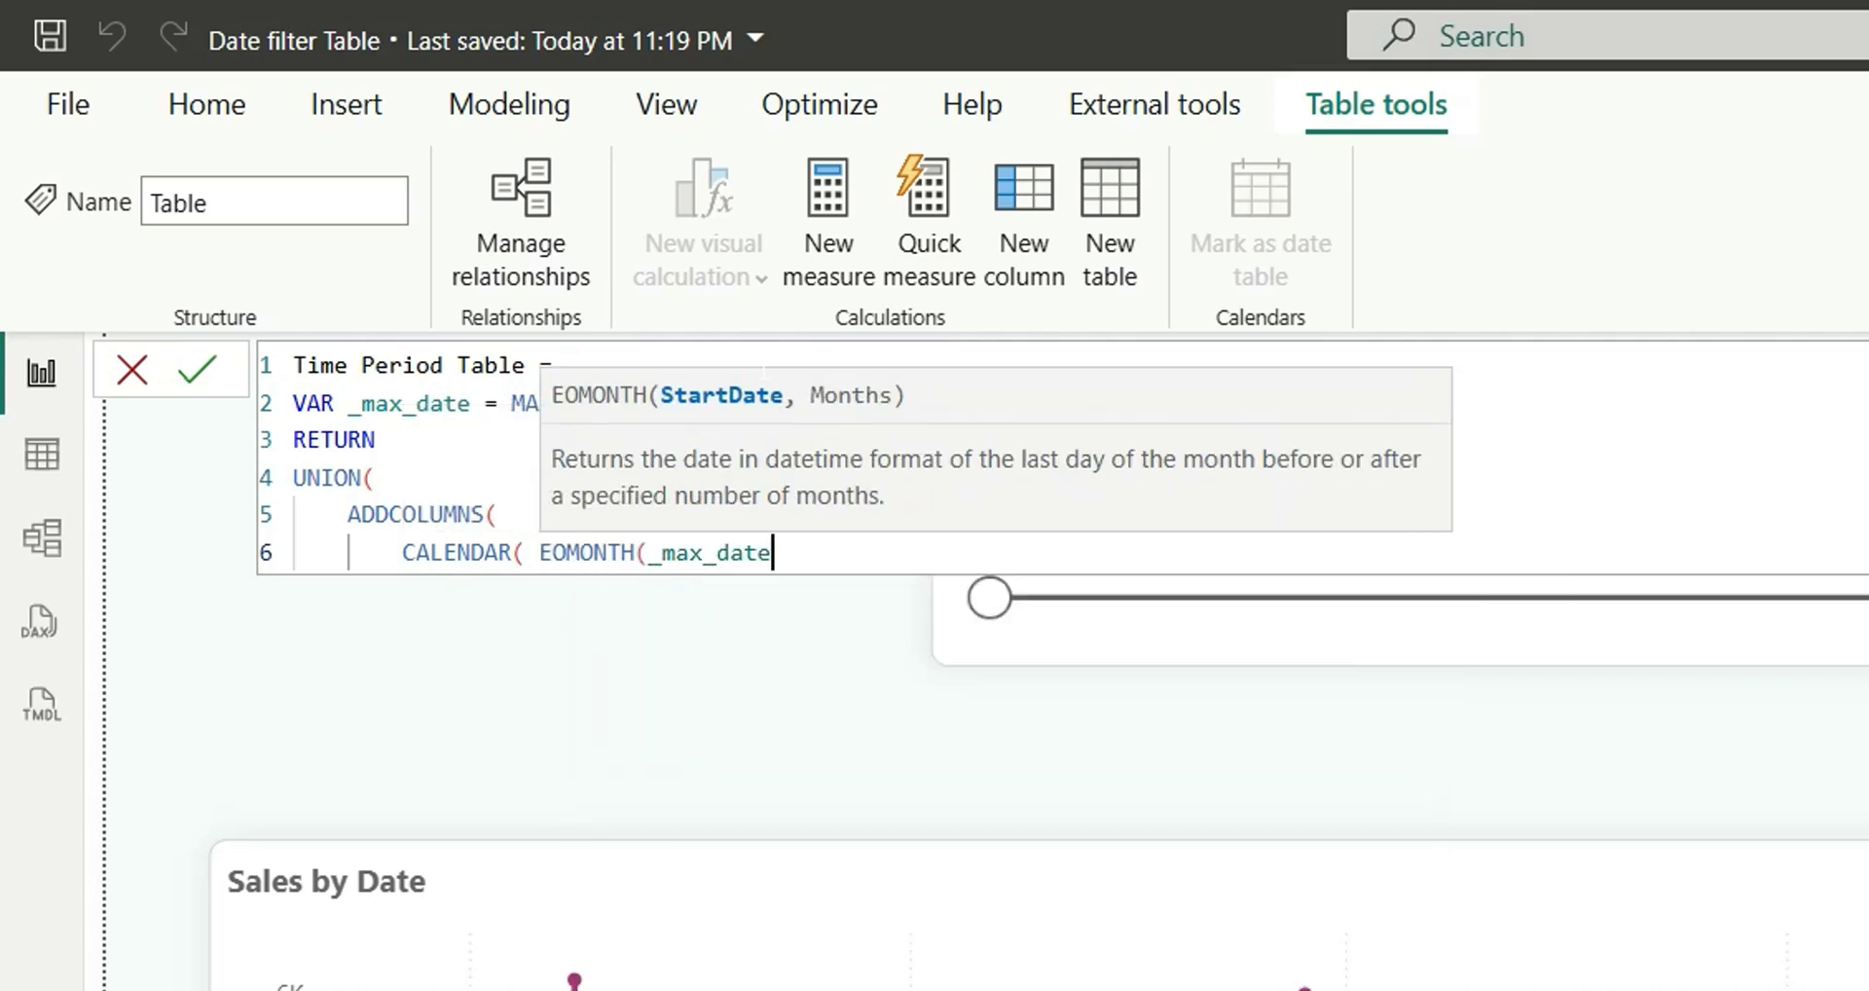
{"action": "type", "text": ", -1) +"}
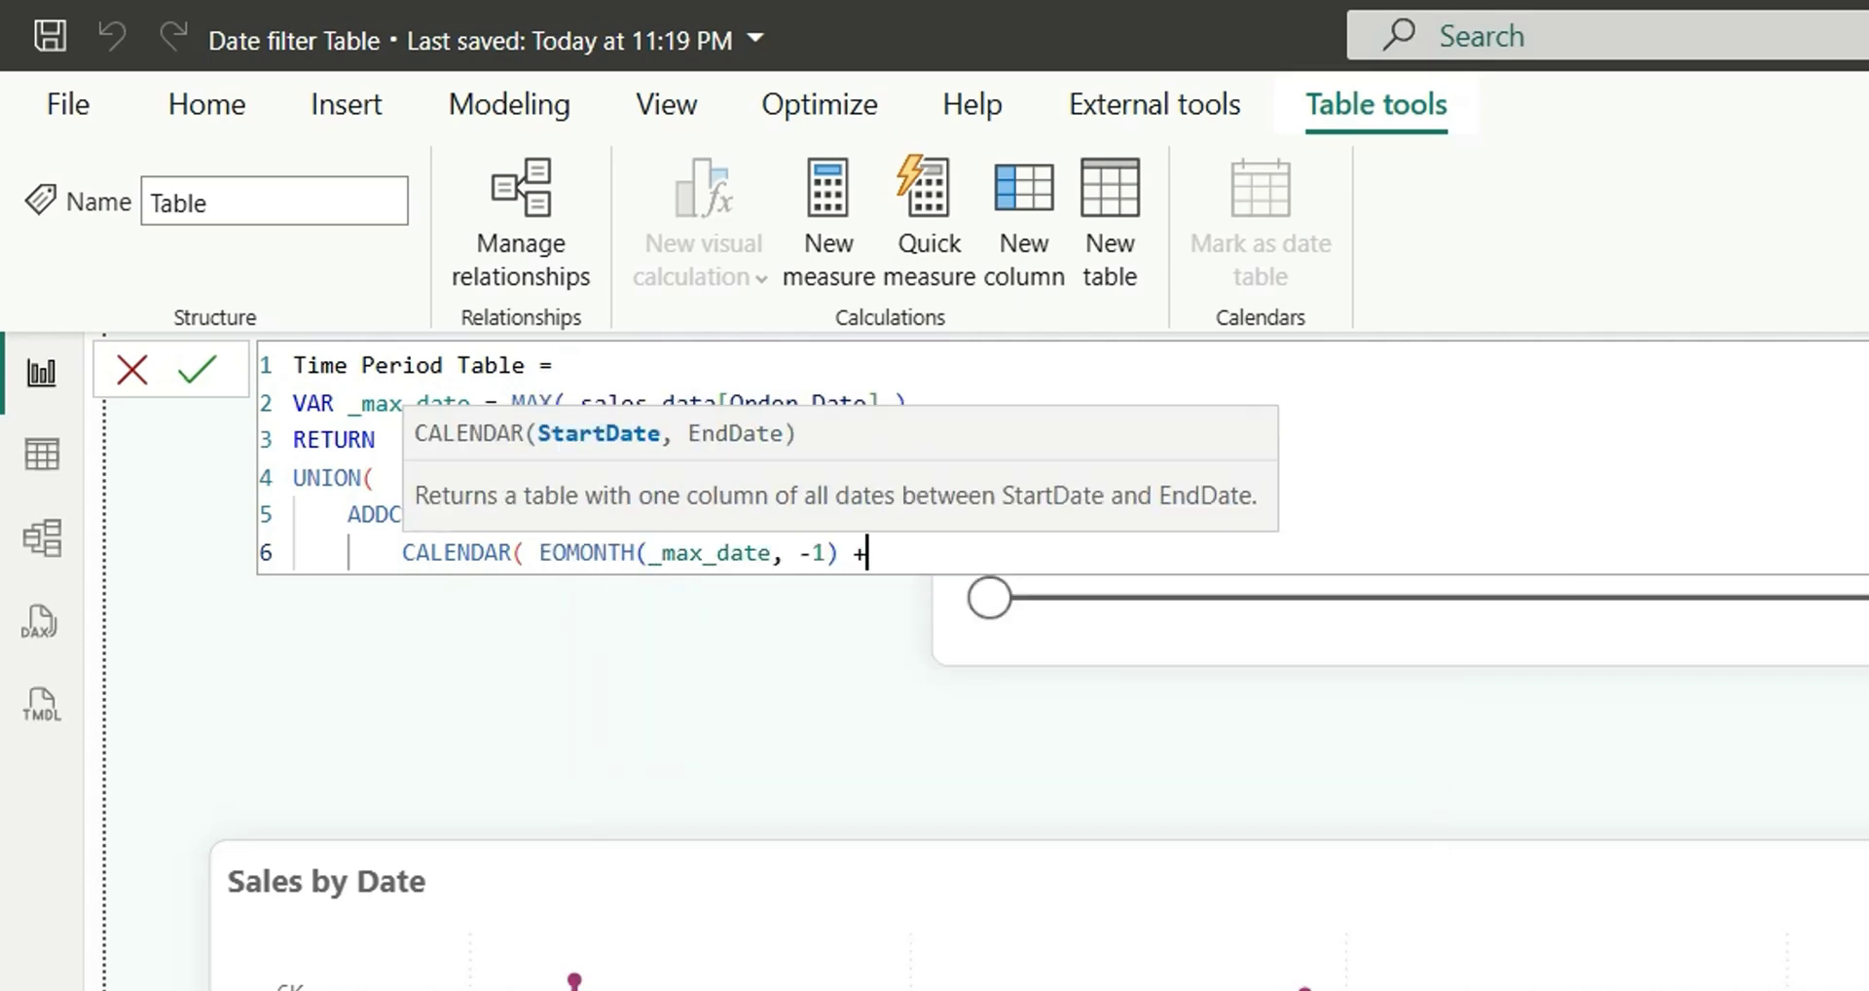
{"action": "type", "text": " 1, "}
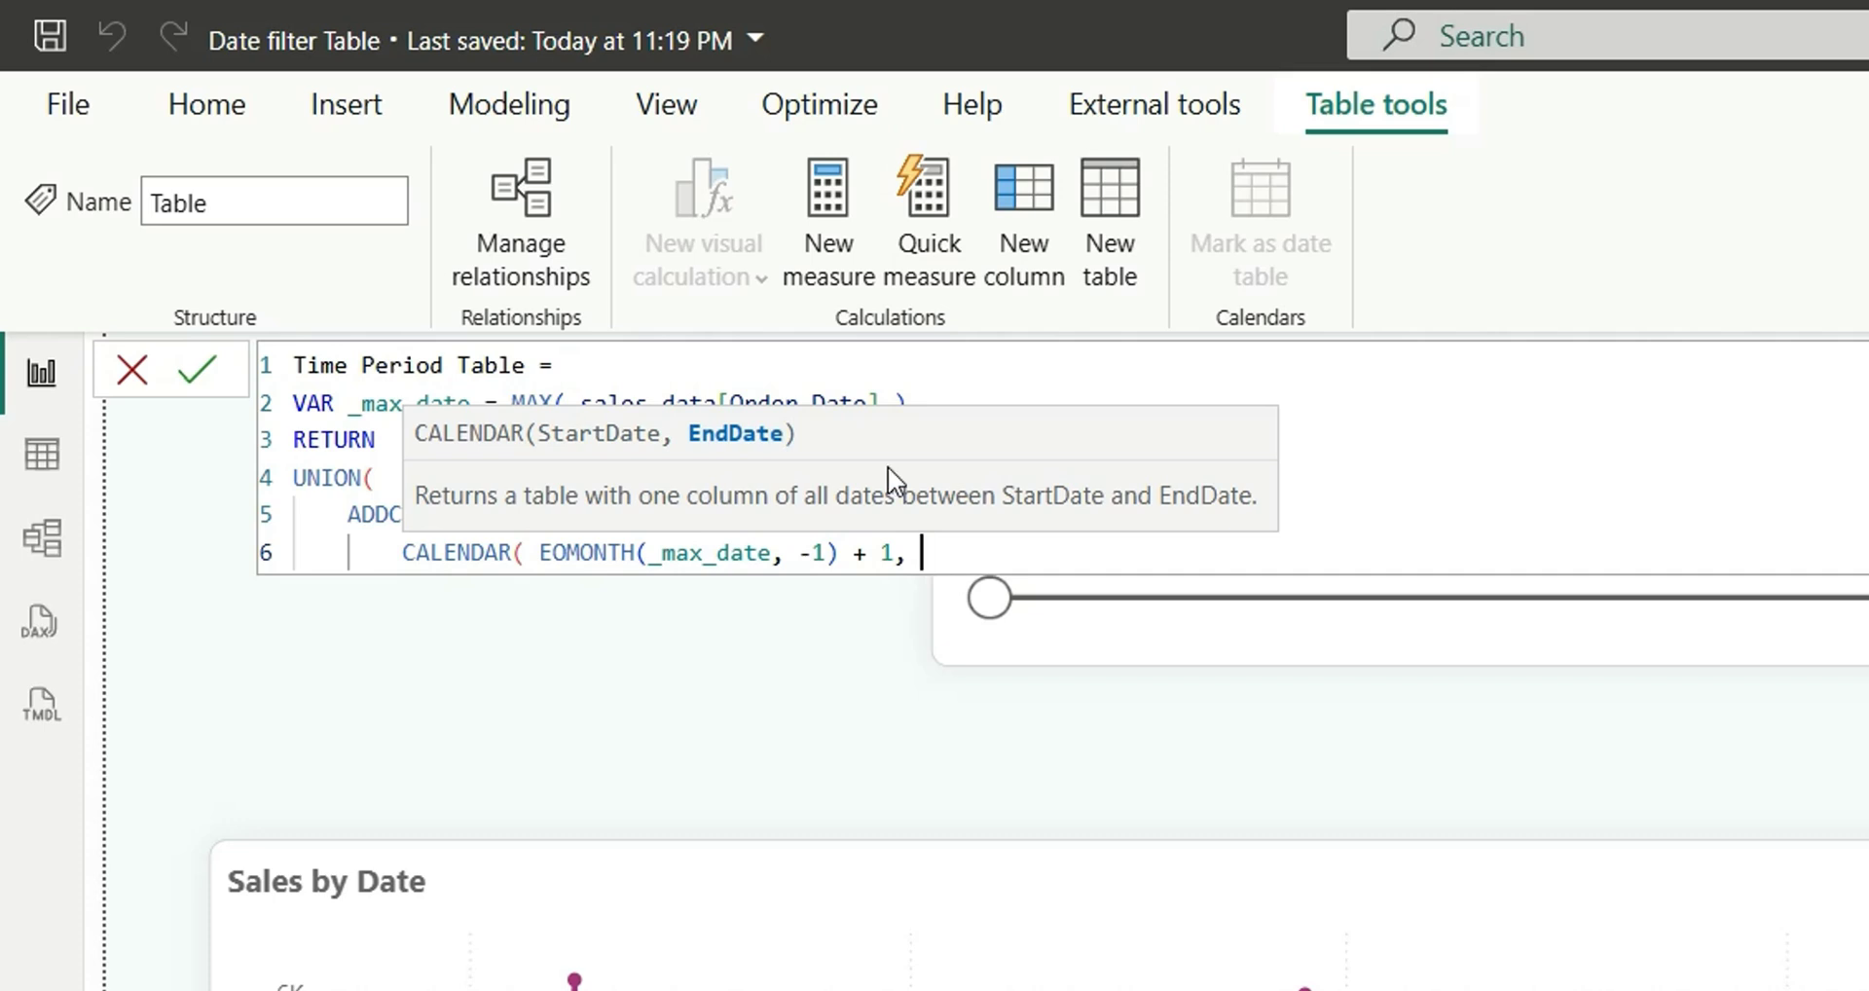
{"action": "type", "text": "_m"}
{"action": "key", "text": "Tab"}
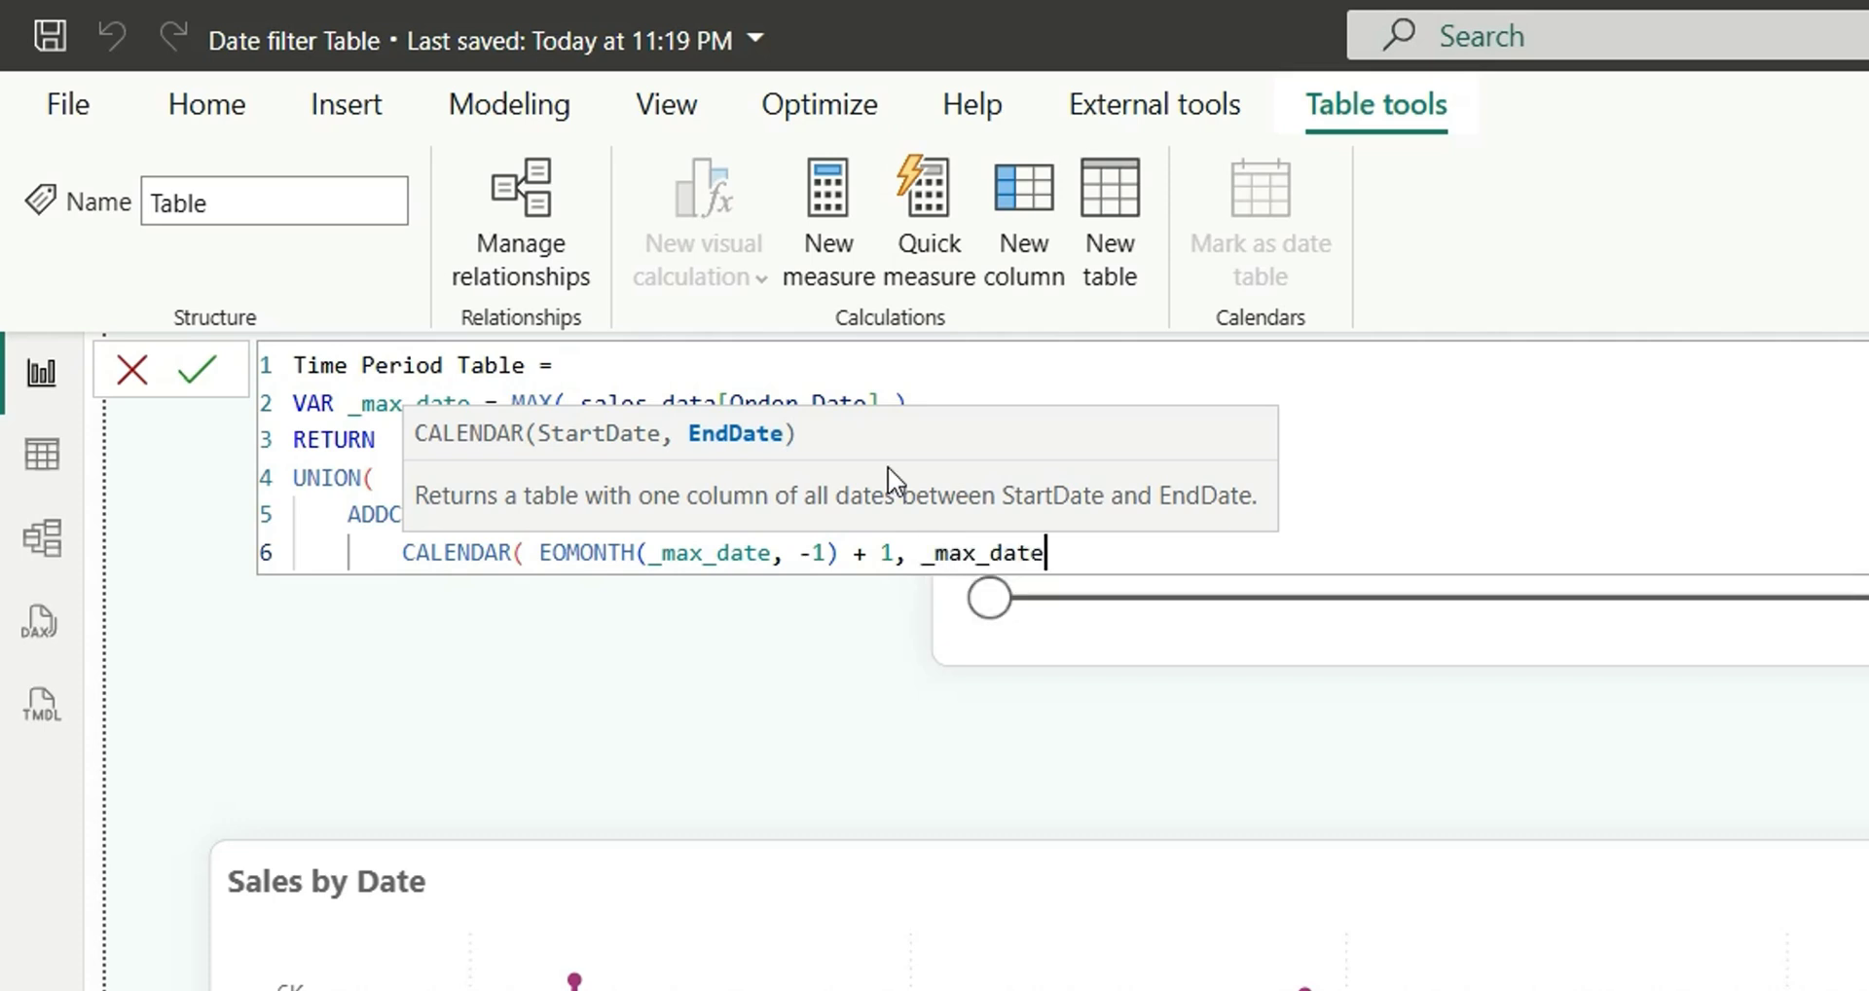
{"action": "type", "text": "),"}
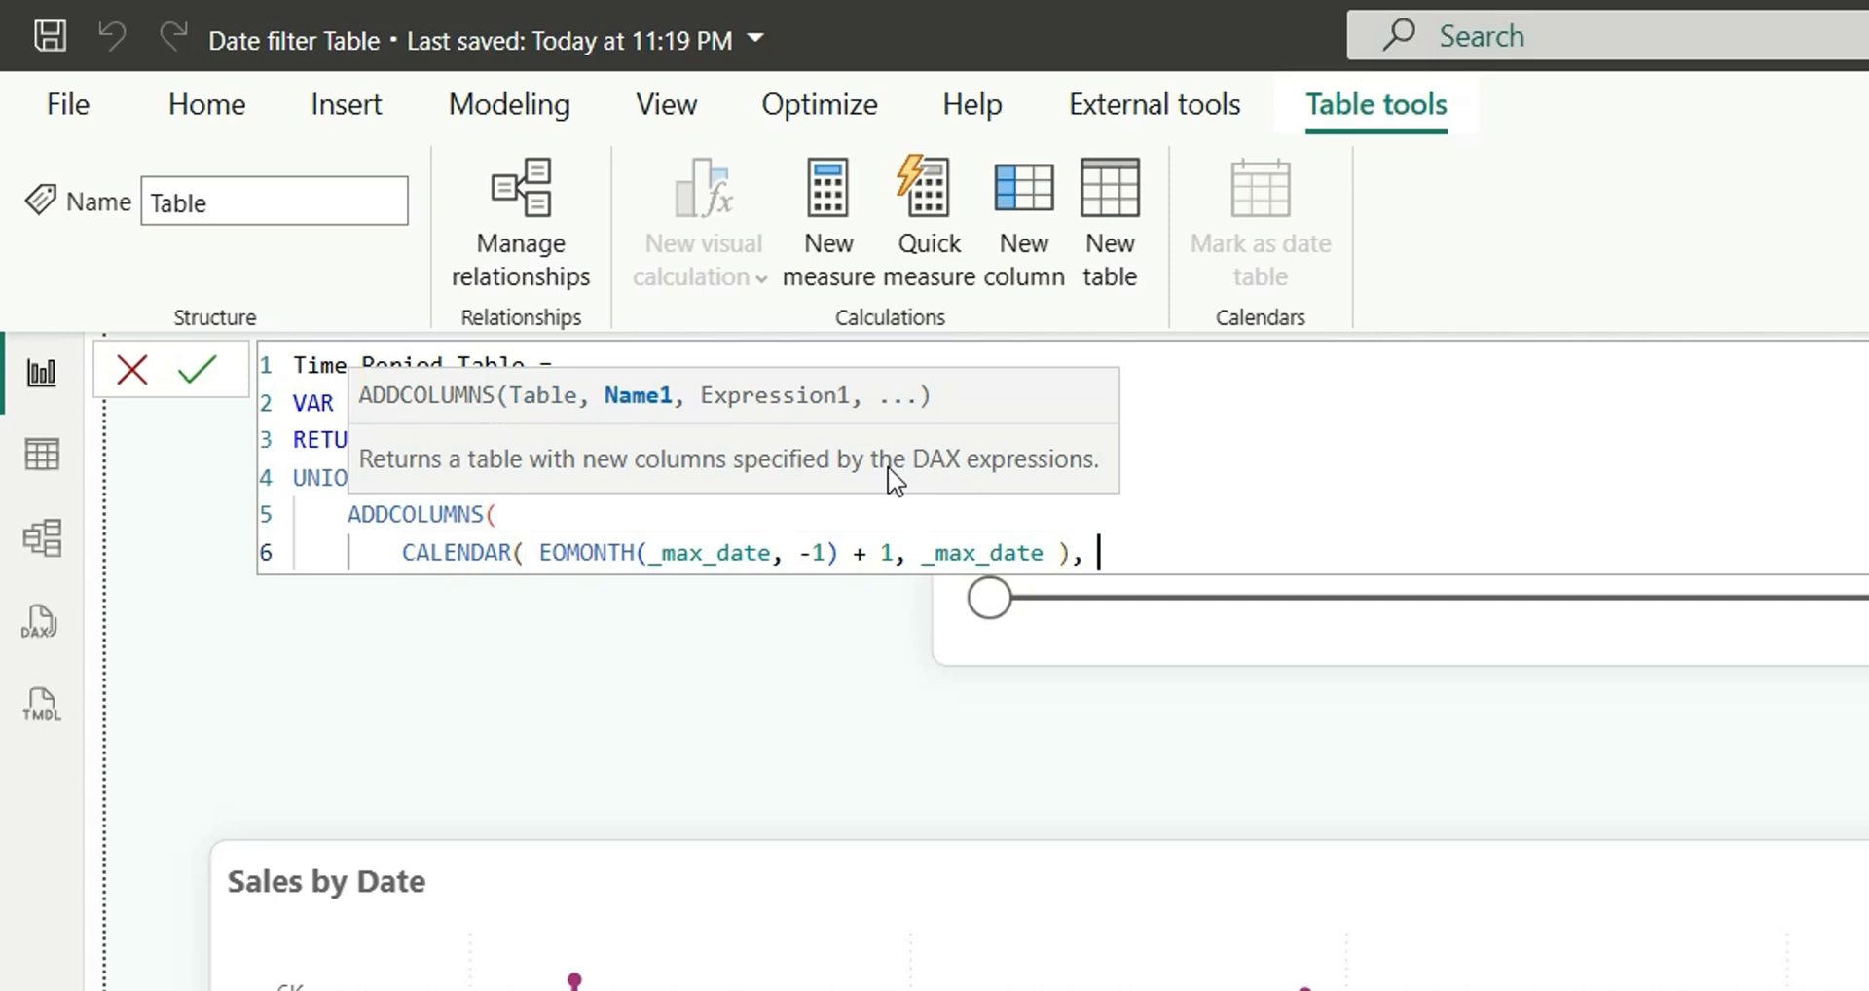
Step: Add a "Time Period" column with the value "Current Month" and close the ADDCOLUMNS function
{"action": "key", "text": "Return"}
{"action": "type", "text": "\""}
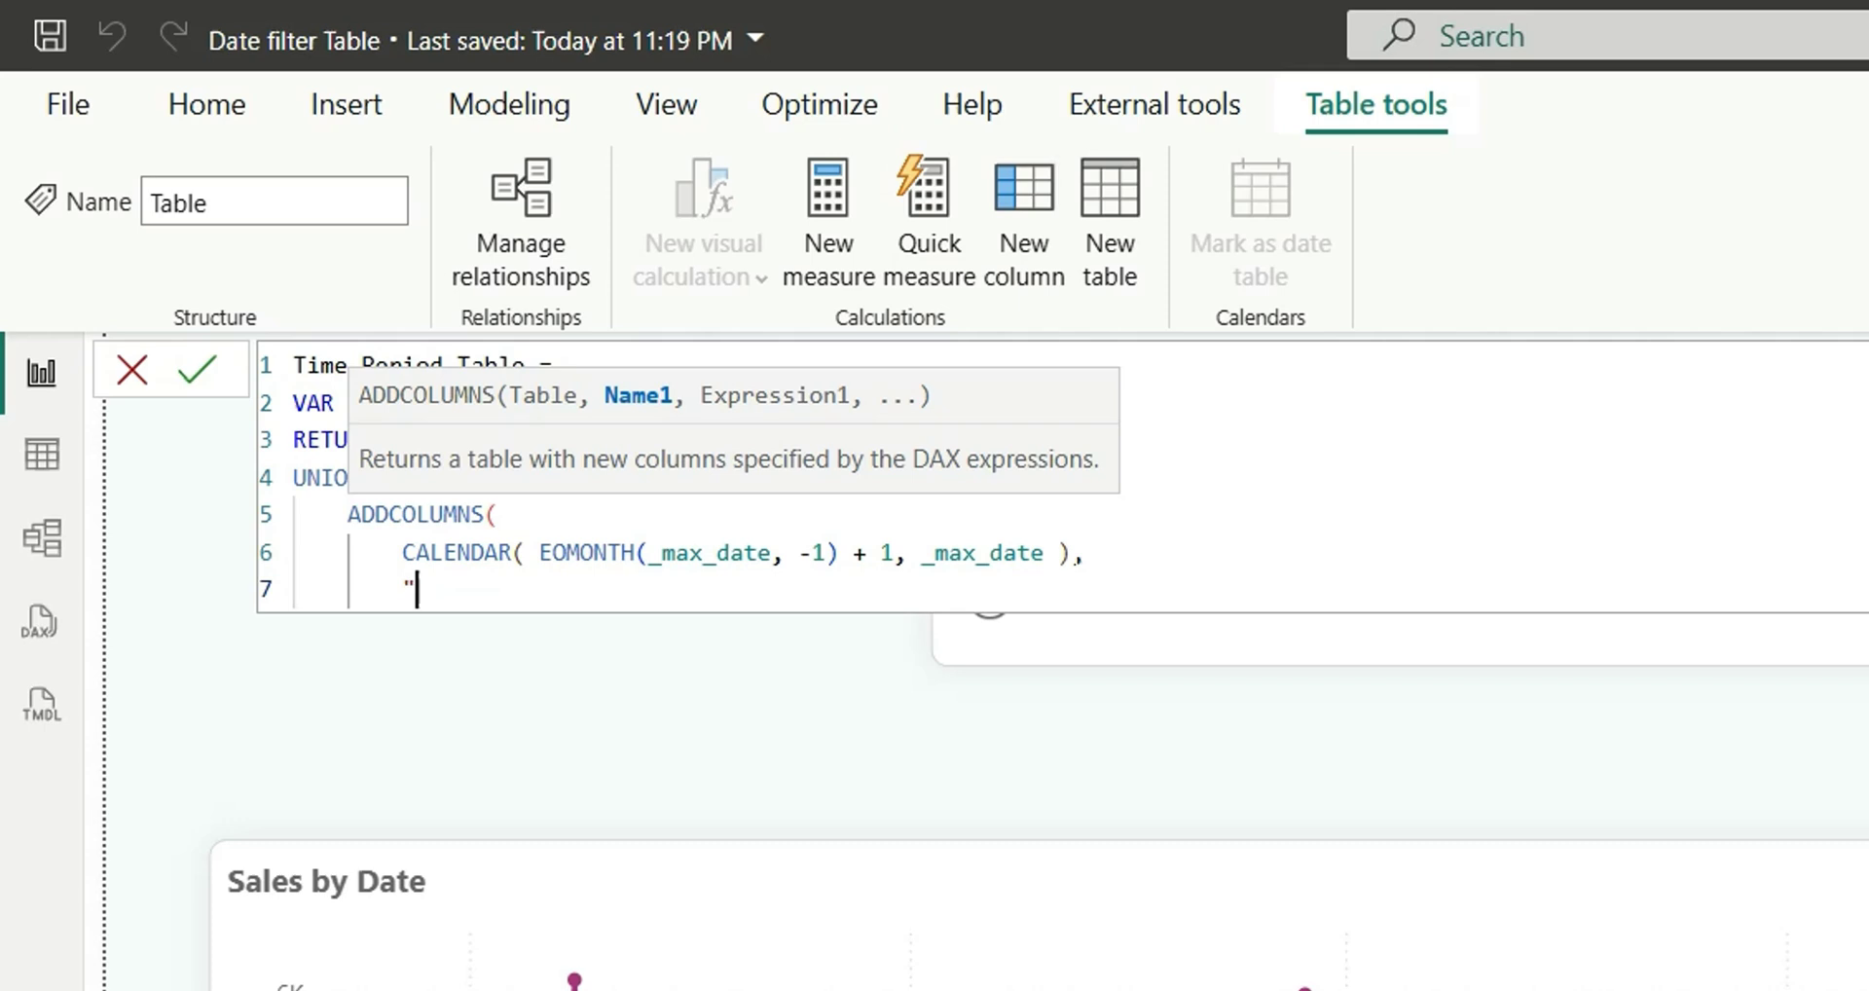
{"action": "left_click_drag", "start_coordinate": [1071, 552], "coordinate": [402, 552]}
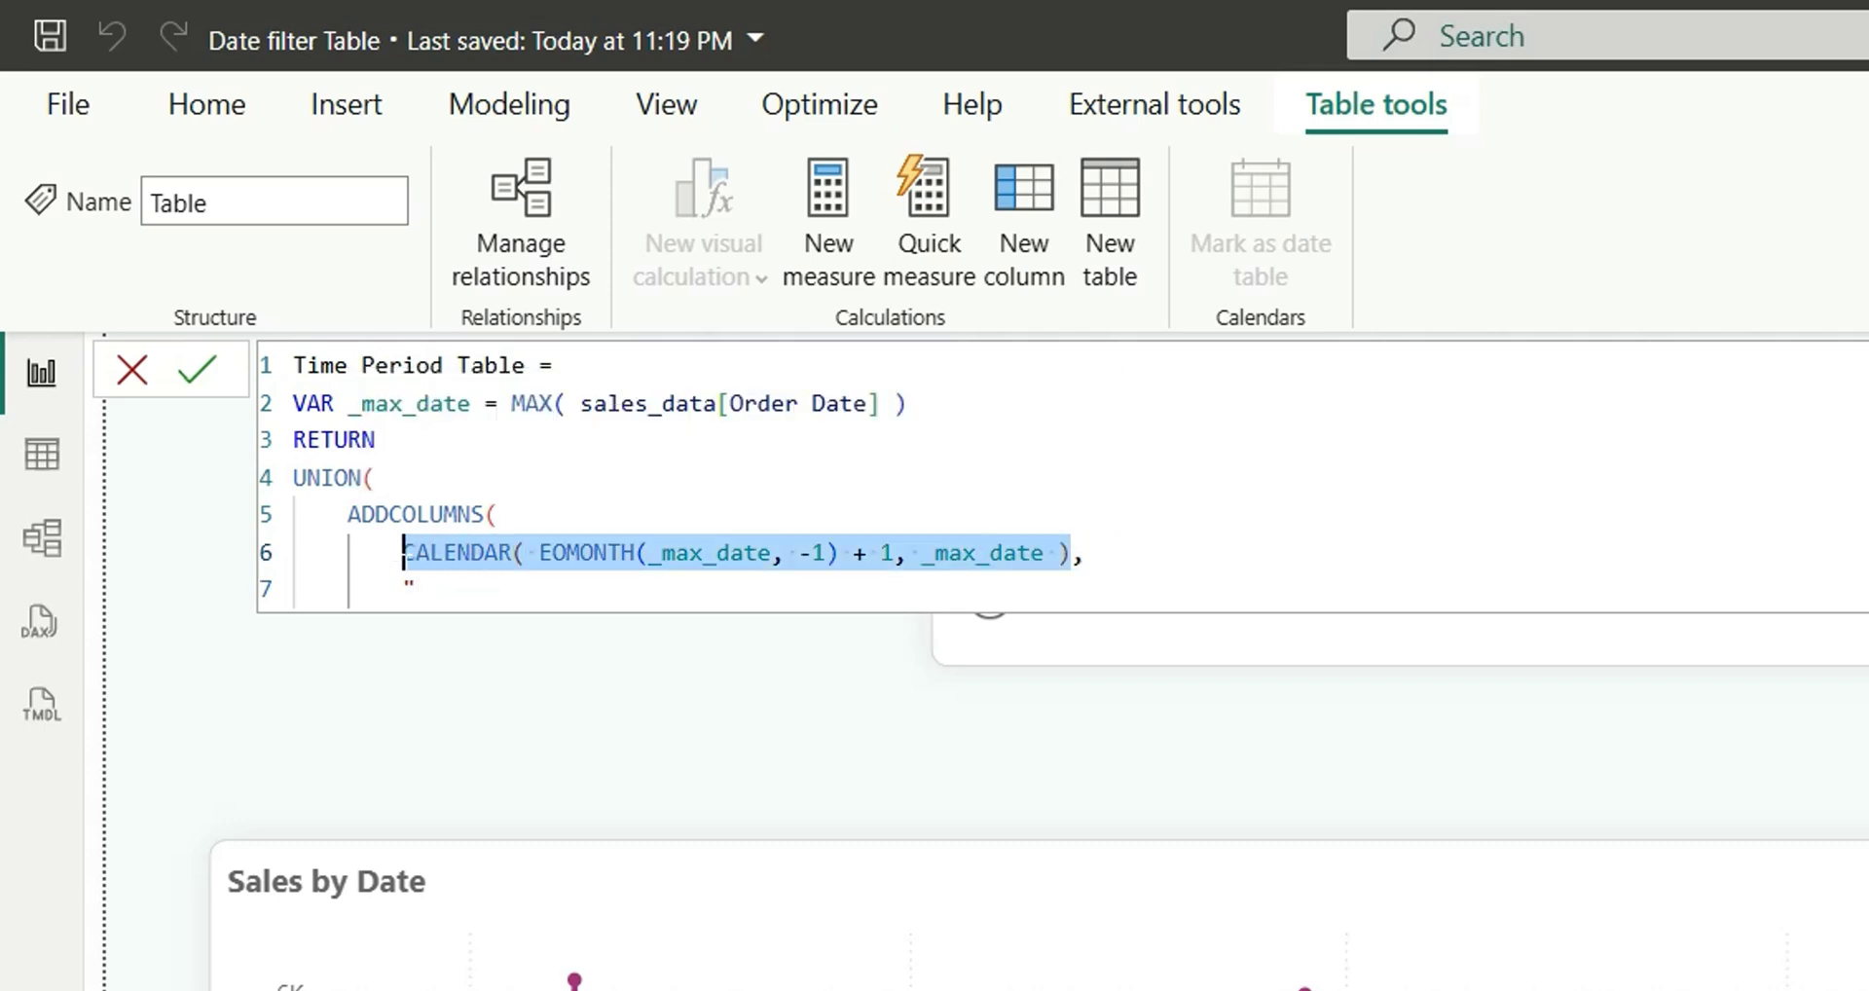
{"action": "left_click", "coordinate": [417, 589]}
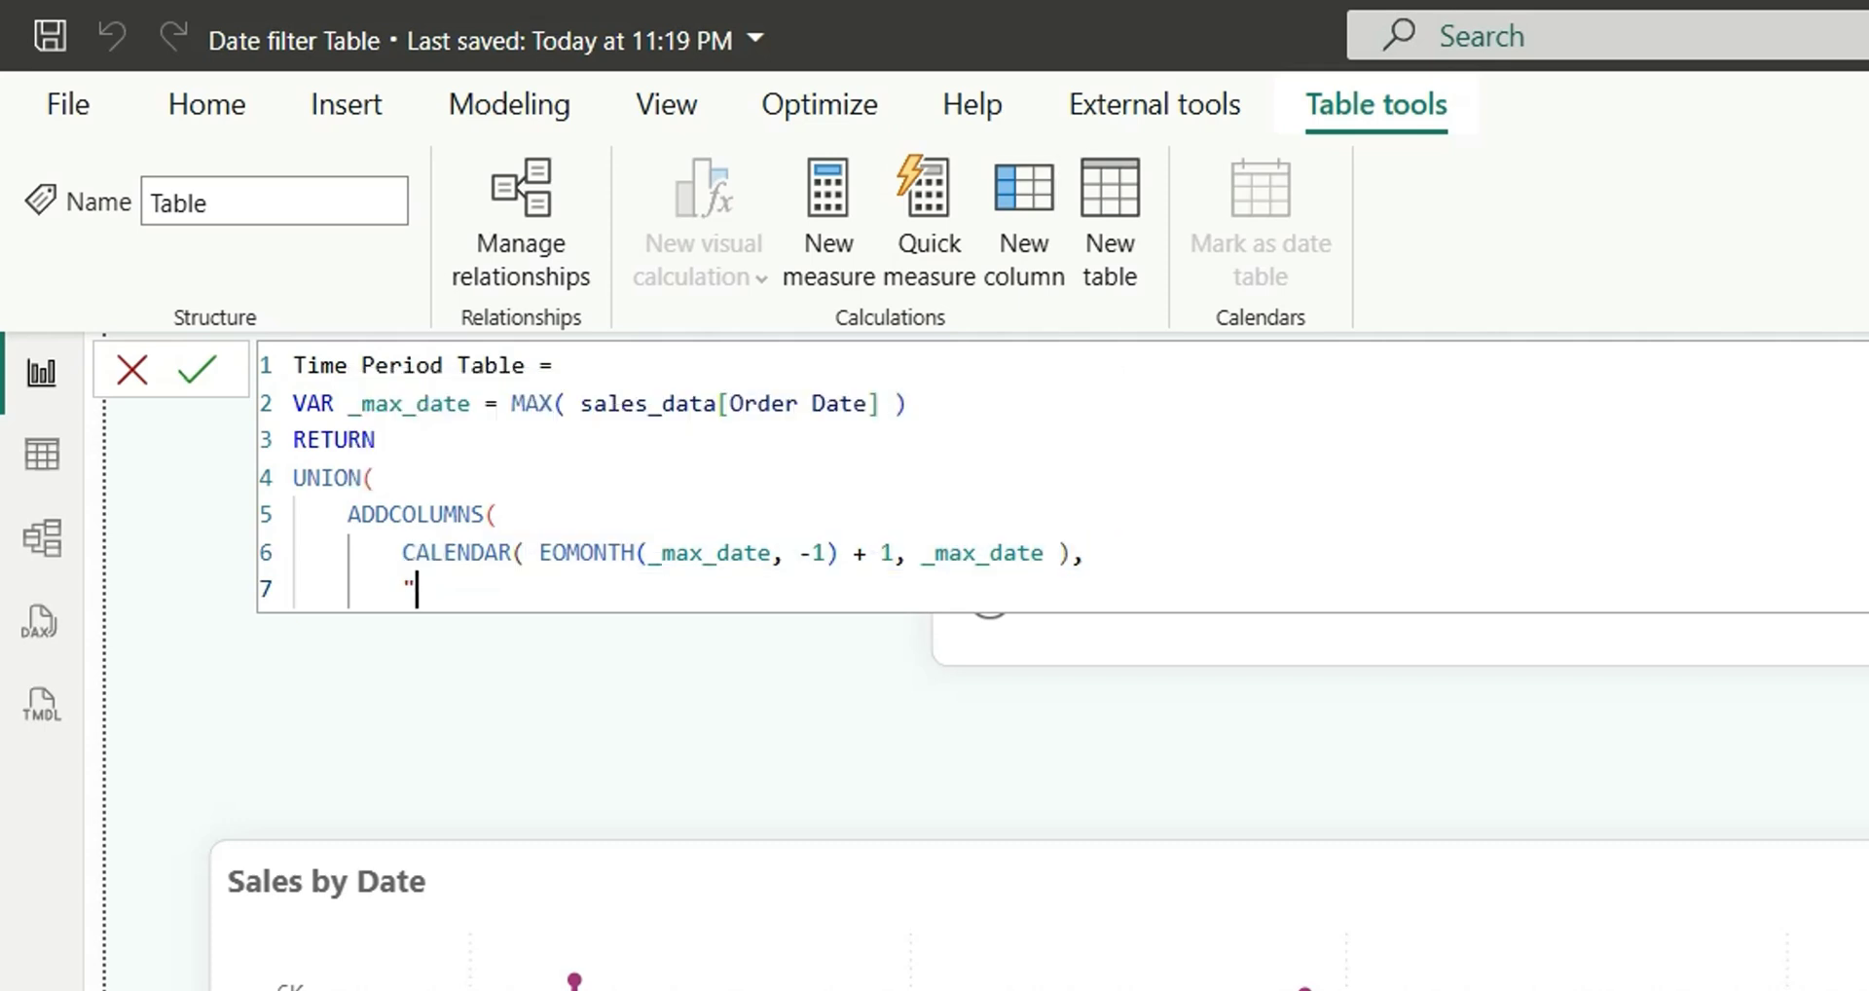
{"action": "type", "text": "Time Period\", "}
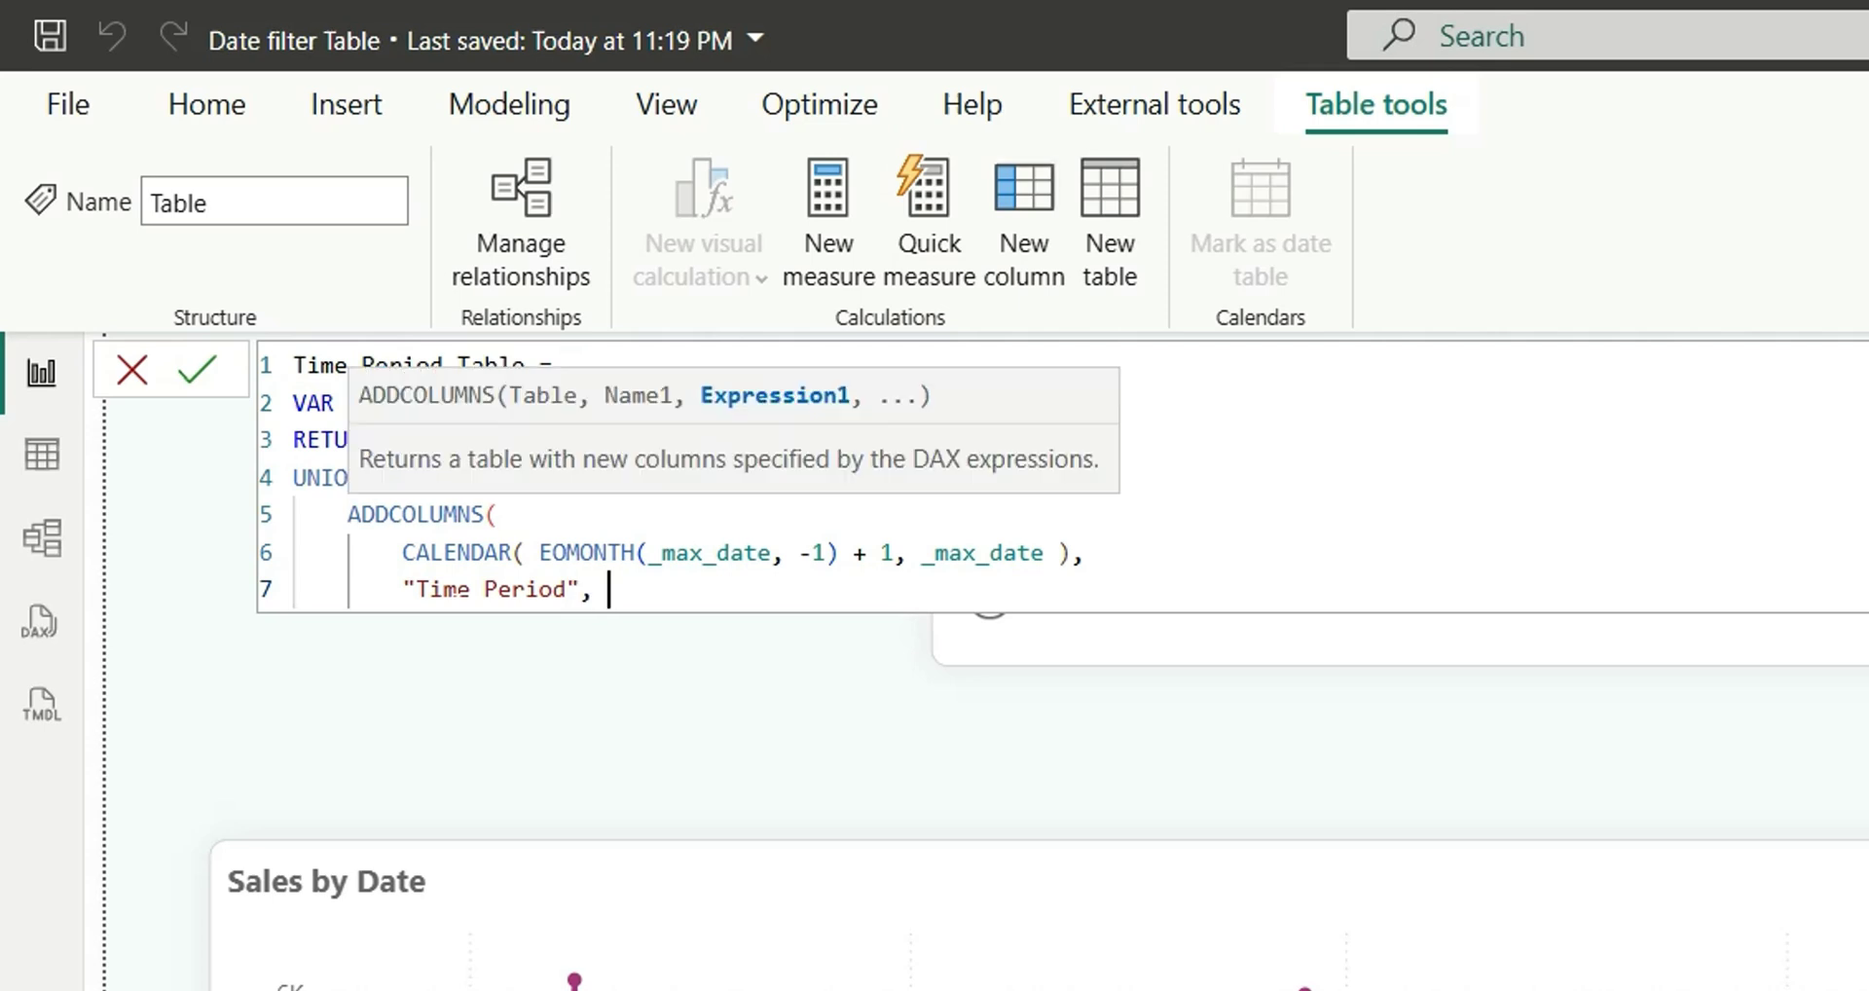
{"action": "type", "text": "\"Current Month\""}
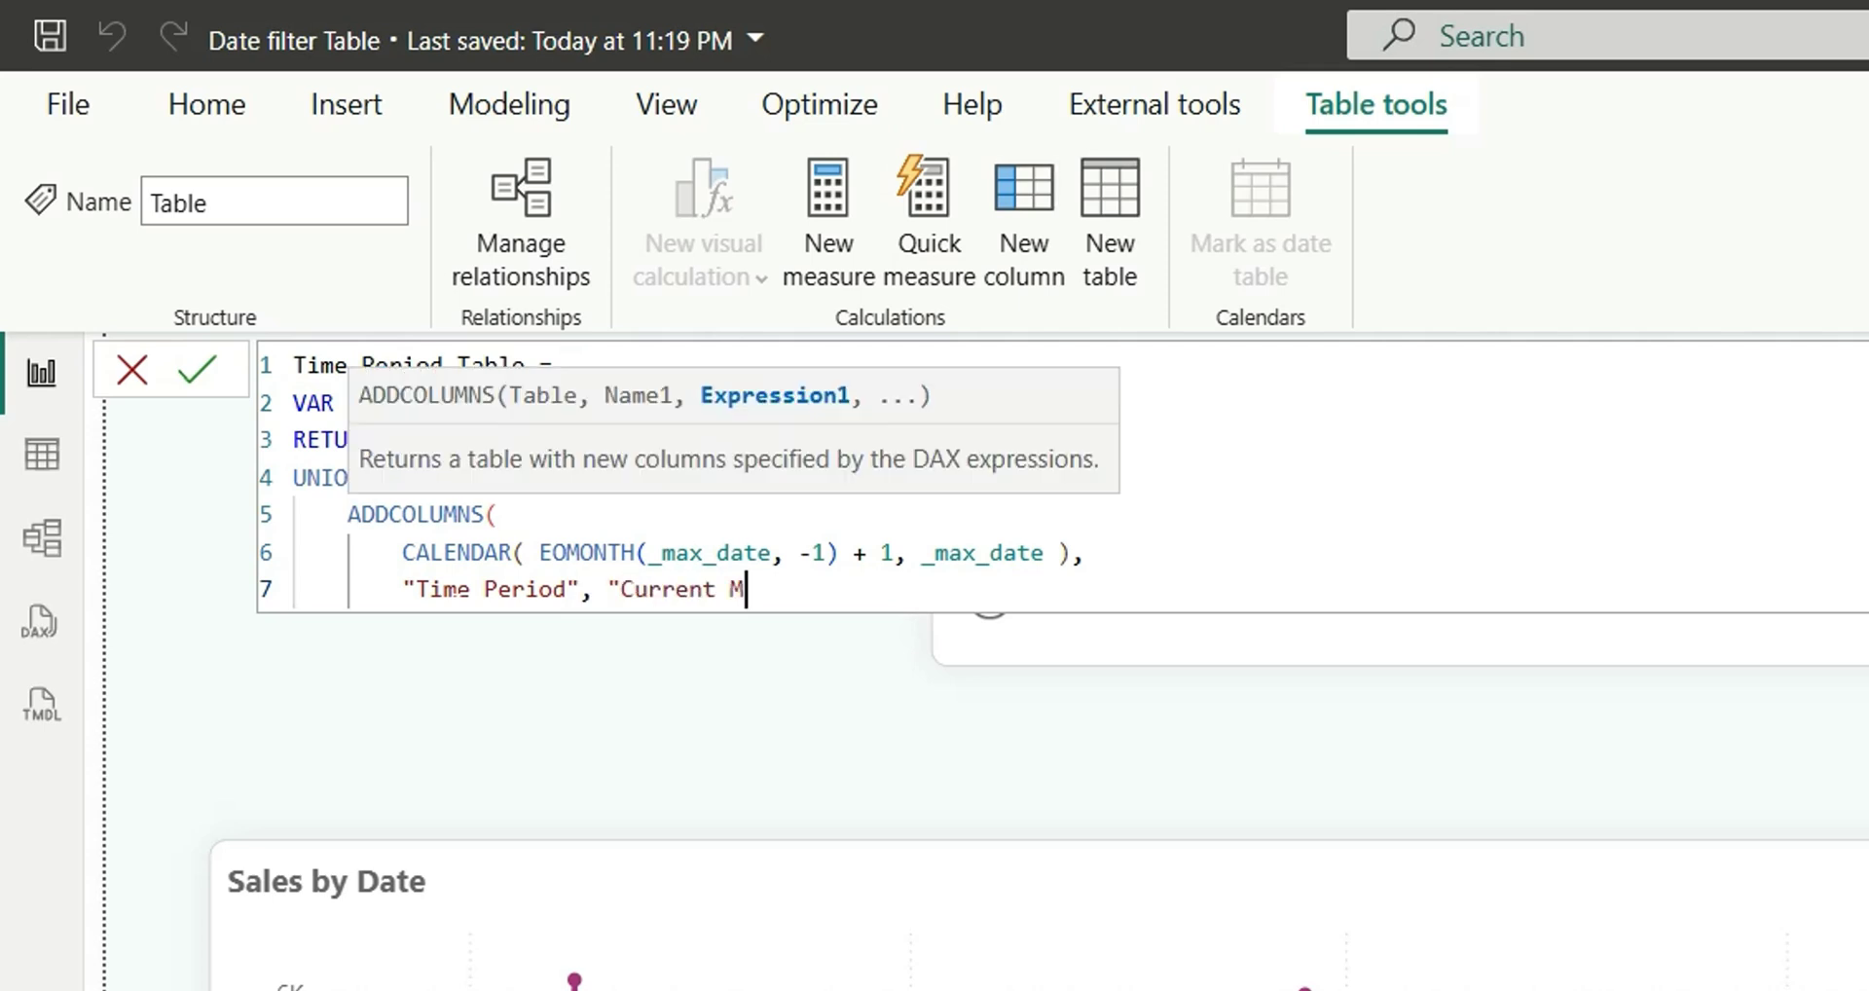
{"action": "key", "text": "Return"}
{"action": "type", "text": ")"}
{"action": "key", "text": "shift+Up"}
{"action": "key", "text": "shift+Down"}
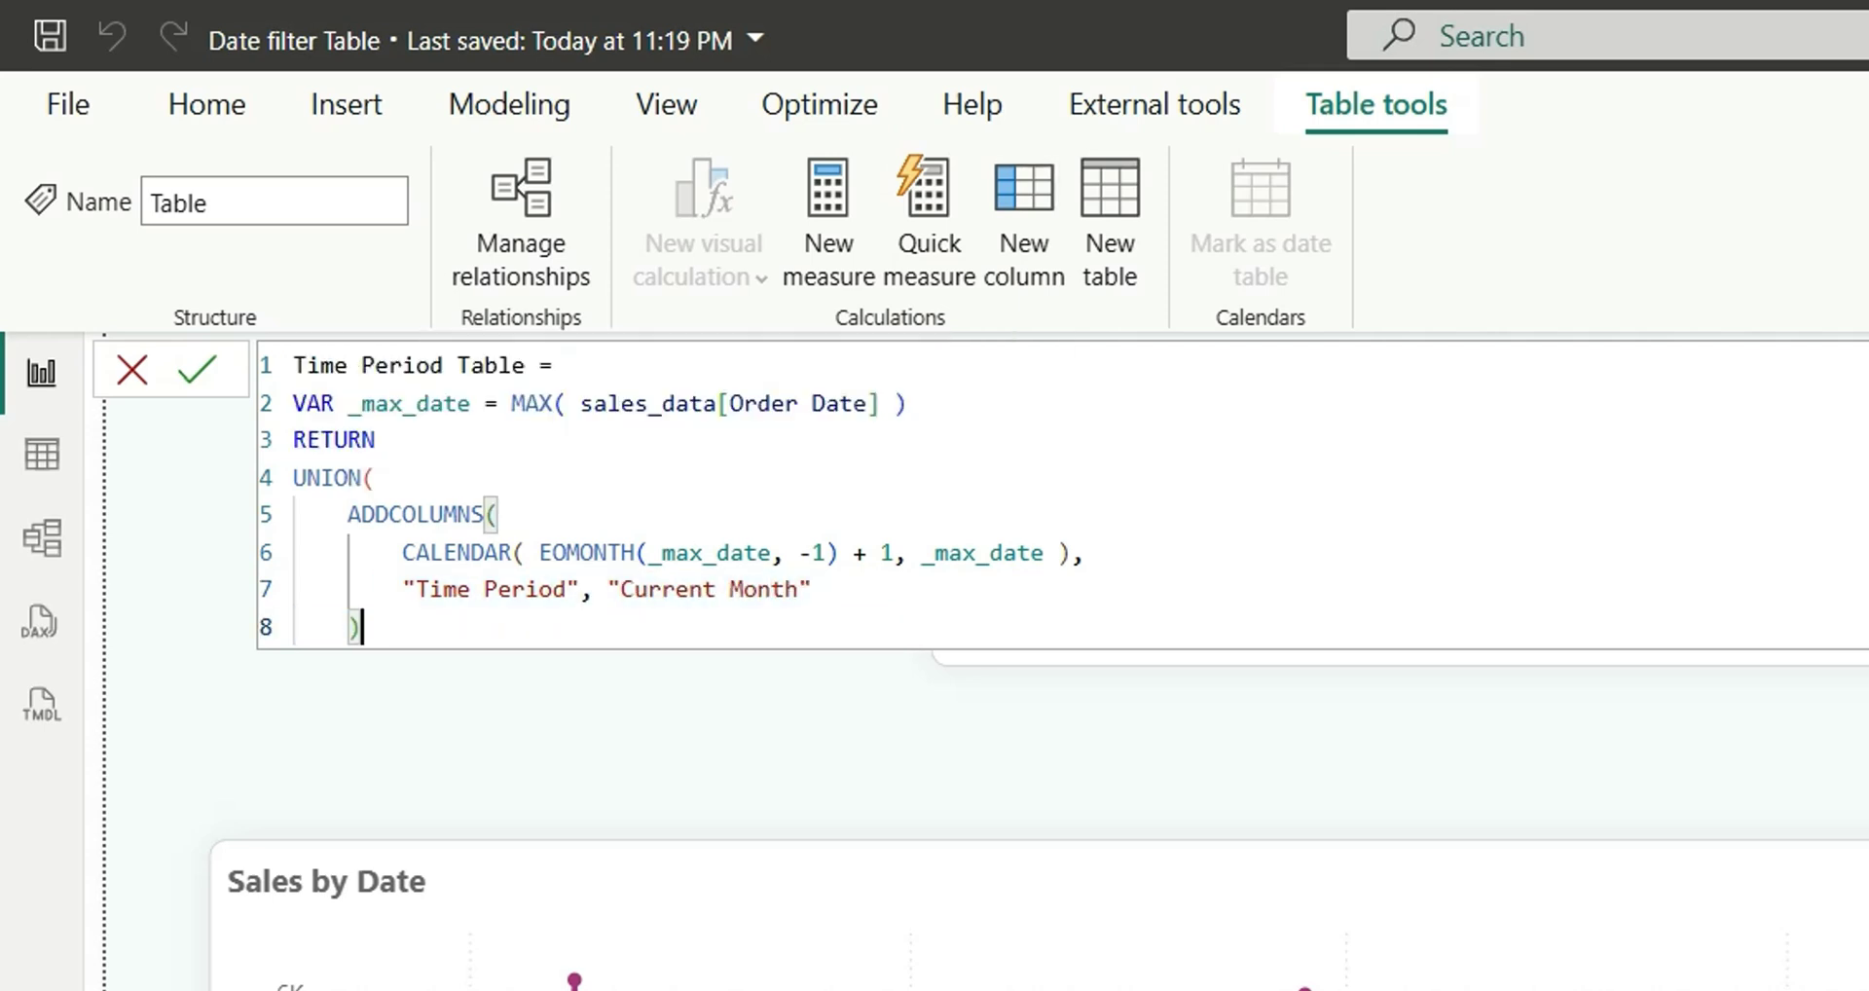
{"action": "key", "text": "shift+Up"}
{"action": "key", "text": "shift+Up"}
{"action": "key", "text": "shift+Up"}
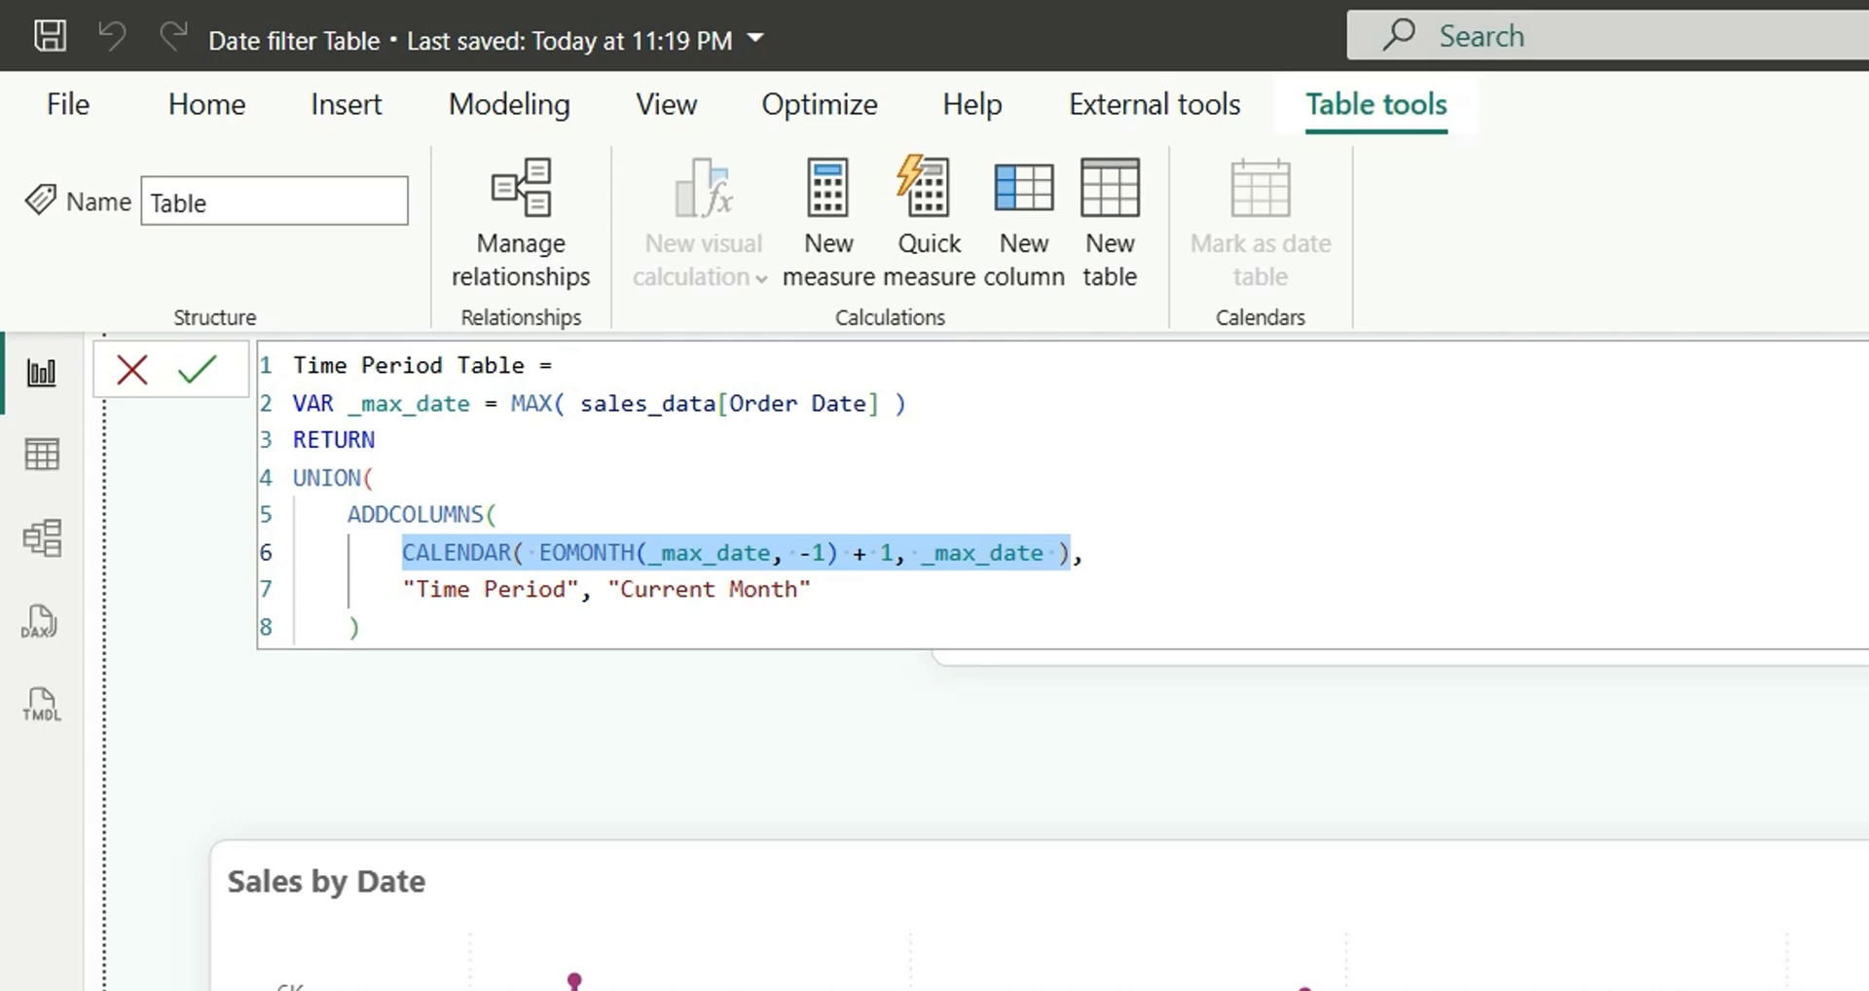
{"action": "key", "text": "Down"}
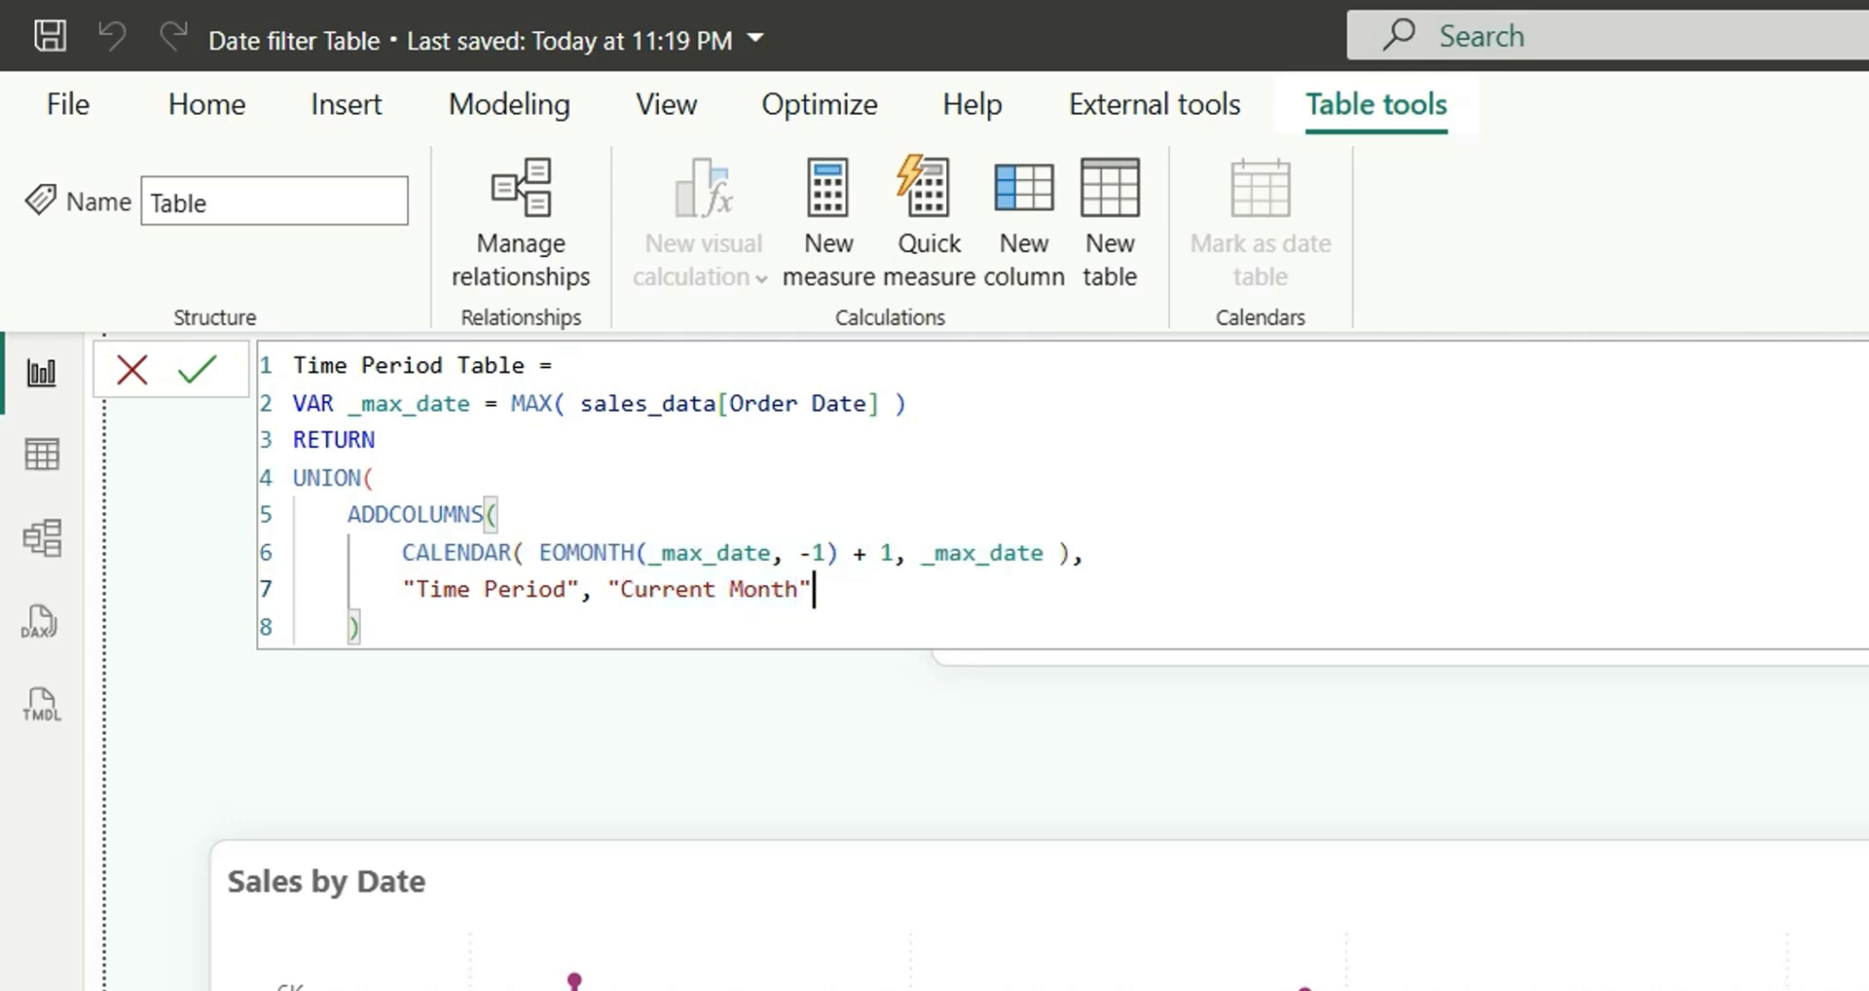
{"action": "key", "text": "Left"}
{"action": "left_click_drag", "start_coordinate": [800, 588], "coordinate": [617, 589]}
{"action": "left_click", "coordinate": [362, 628]}
Step: Duplicate the whole Current Month ADDCOLUMNS block as the second table of the UNION, separated by a comma
{"action": "left_click_drag", "start_coordinate": [362, 628], "coordinate": [348, 512]}
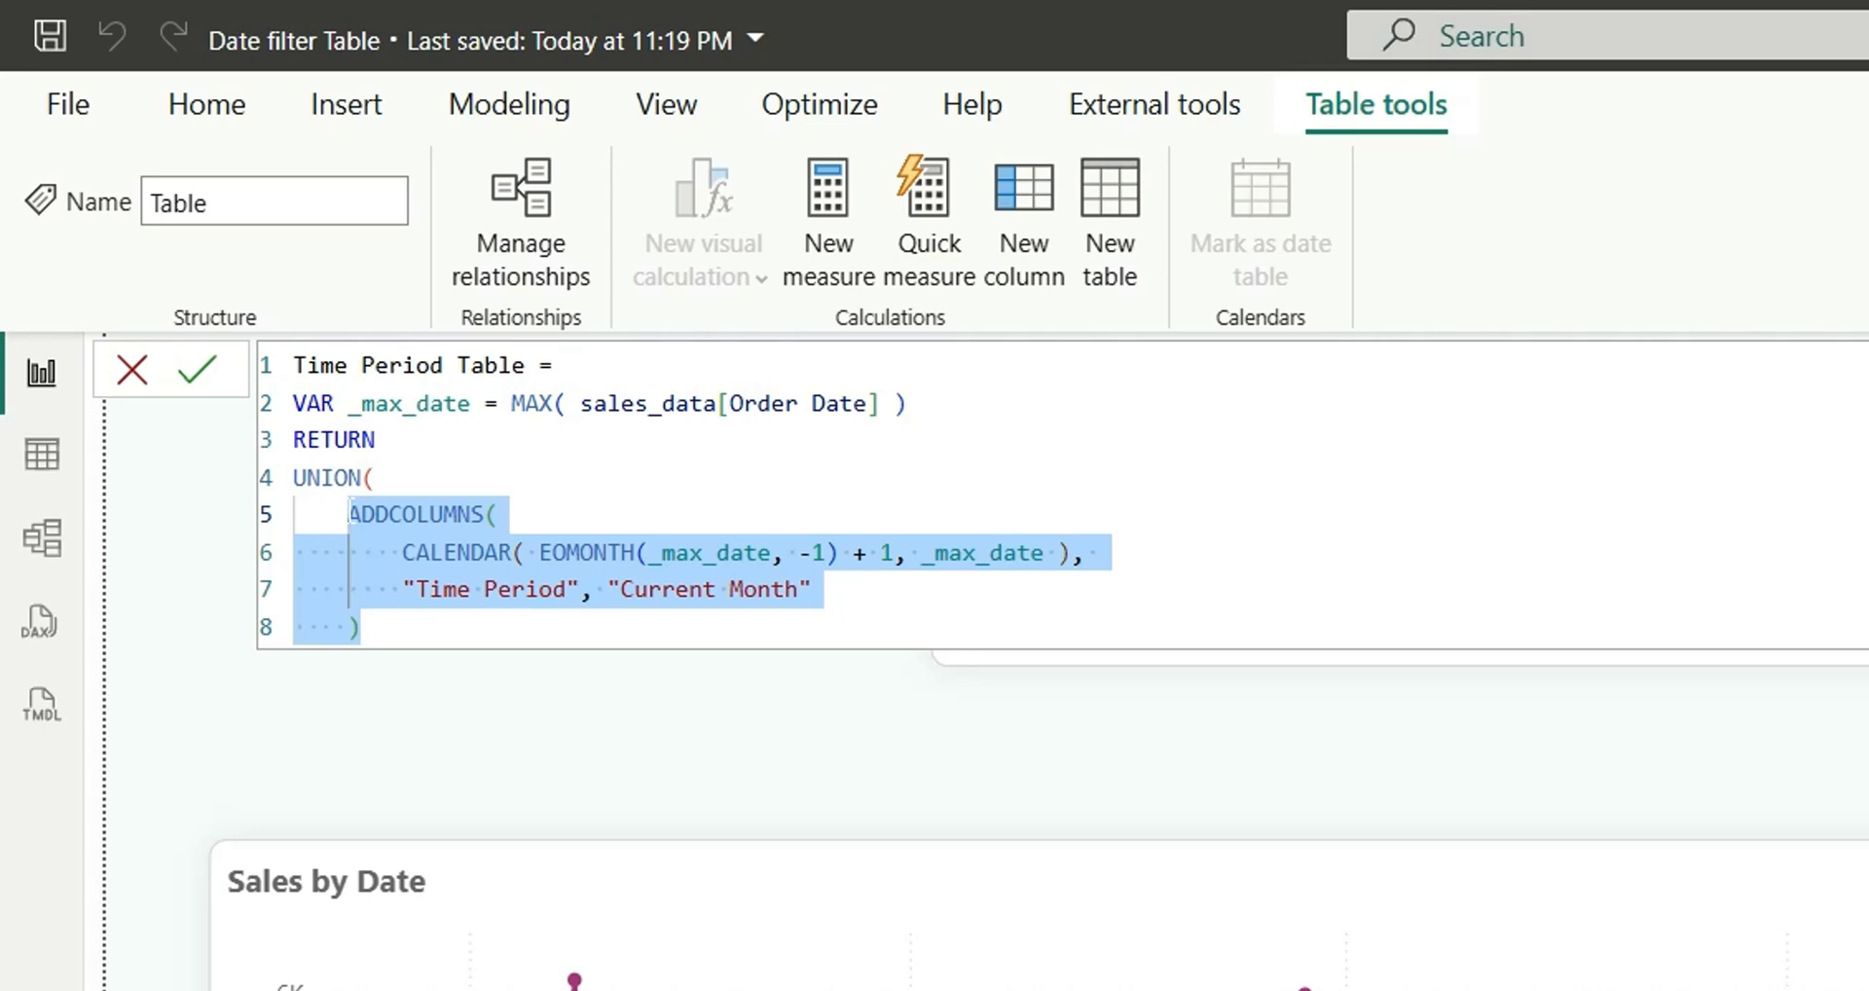
{"action": "key", "text": "ctrl+c"}
{"action": "key", "text": "Right"}
{"action": "type", "text": ","}
{"action": "key", "text": "Return"}
{"action": "key", "text": "ctrl+v"}
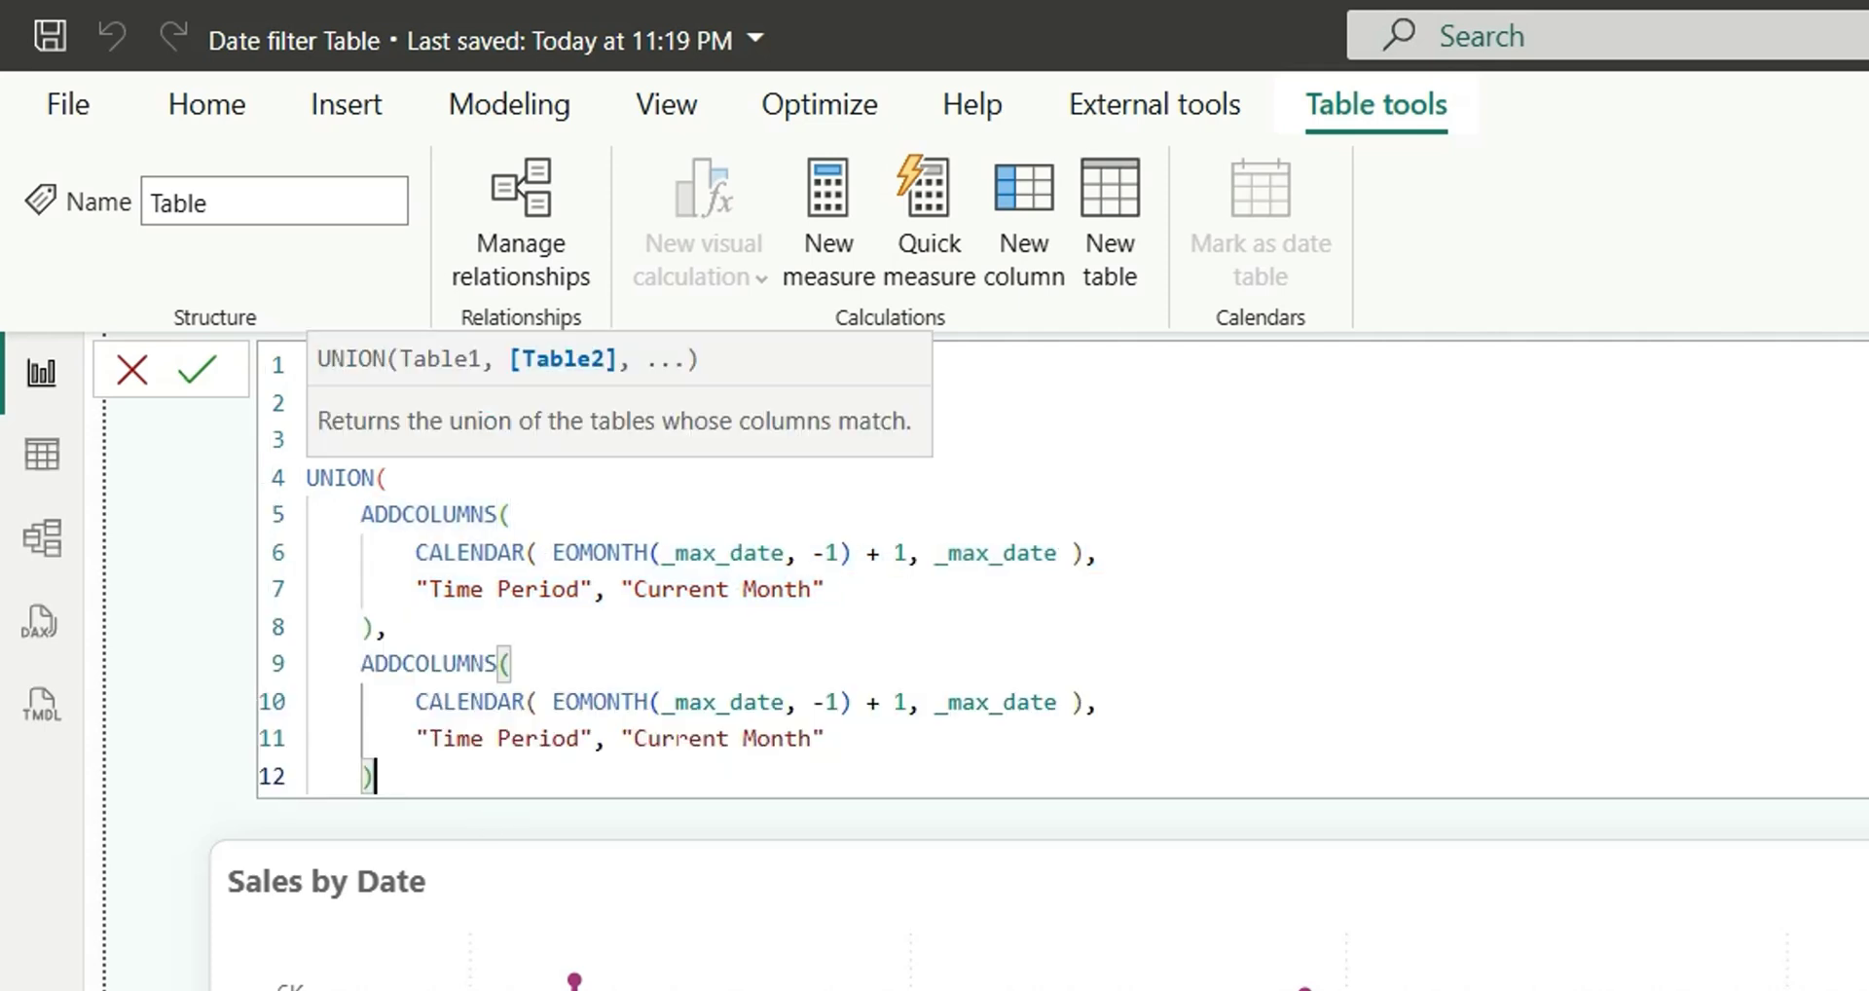
Step: In the copied block, change the label to "Previous Month" and the start date's EOMONTH offset to -2
{"action": "double_click", "coordinate": [686, 738]}
{"action": "type", "text": "Previous"}
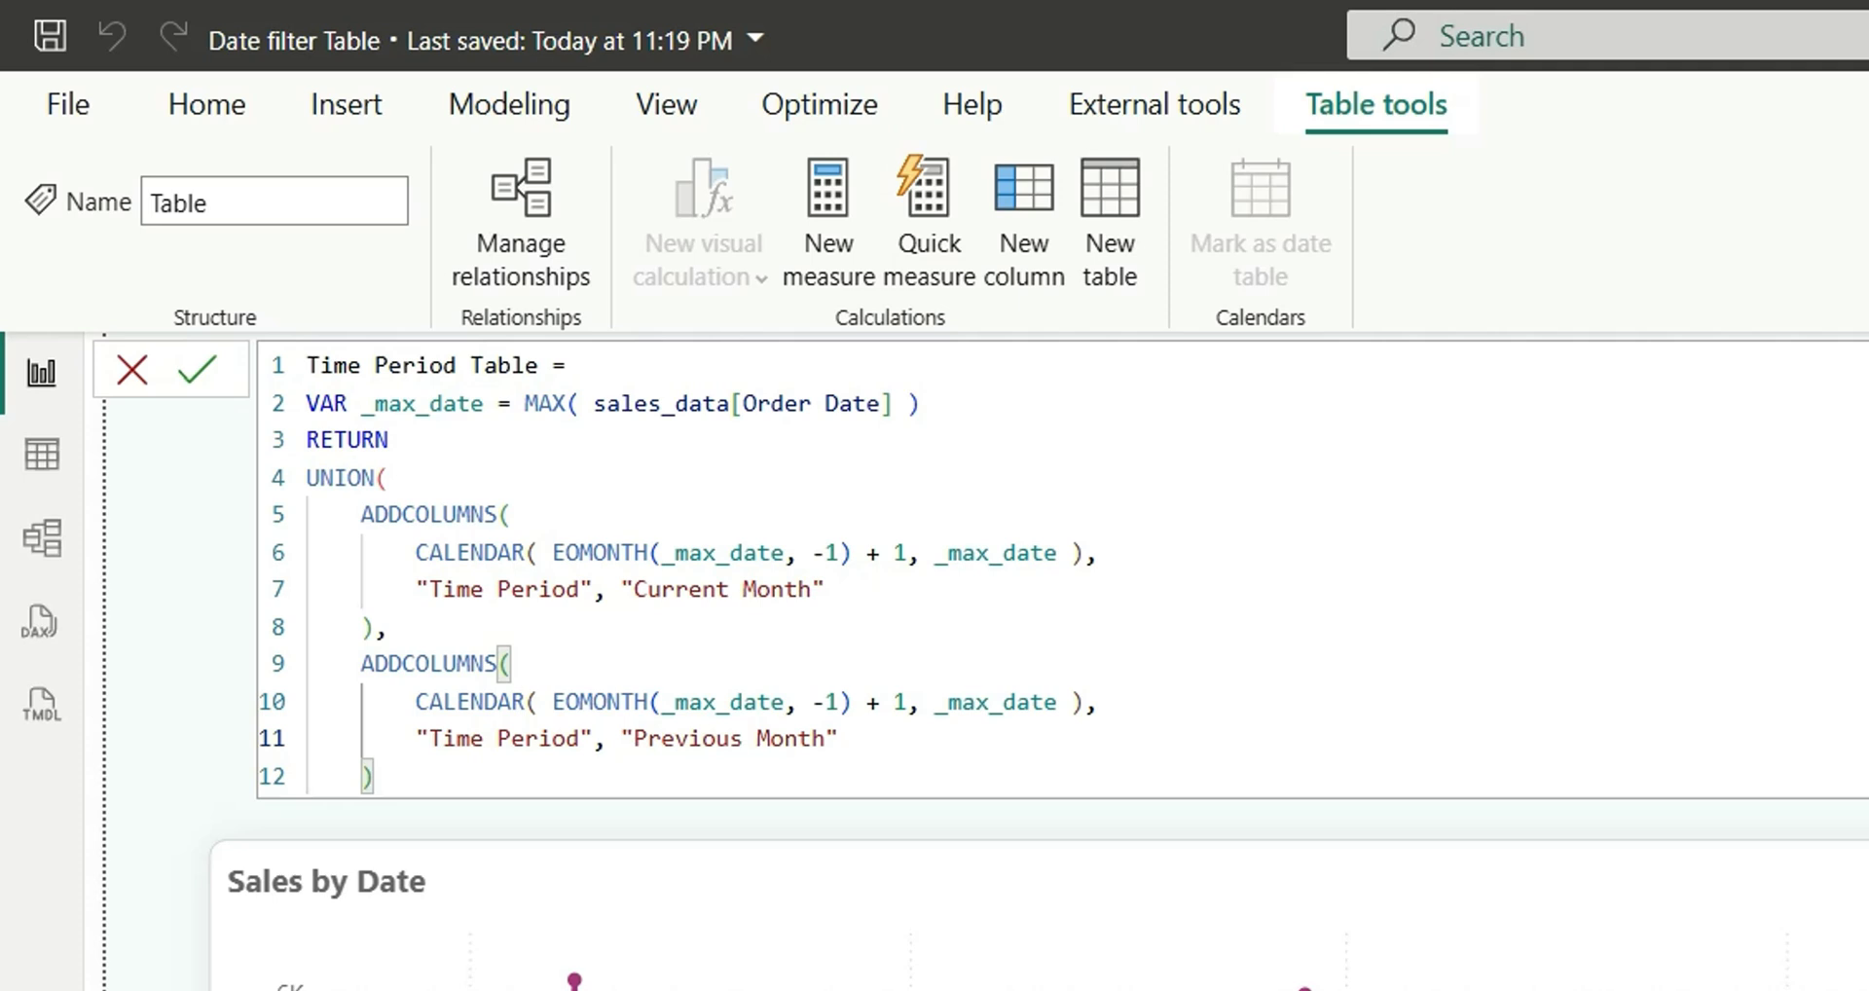
{"action": "left_click", "coordinate": [839, 701]}
{"action": "key", "text": "BackSpace"}
{"action": "type", "text": "2"}
{"action": "left_click", "coordinate": [554, 701]}
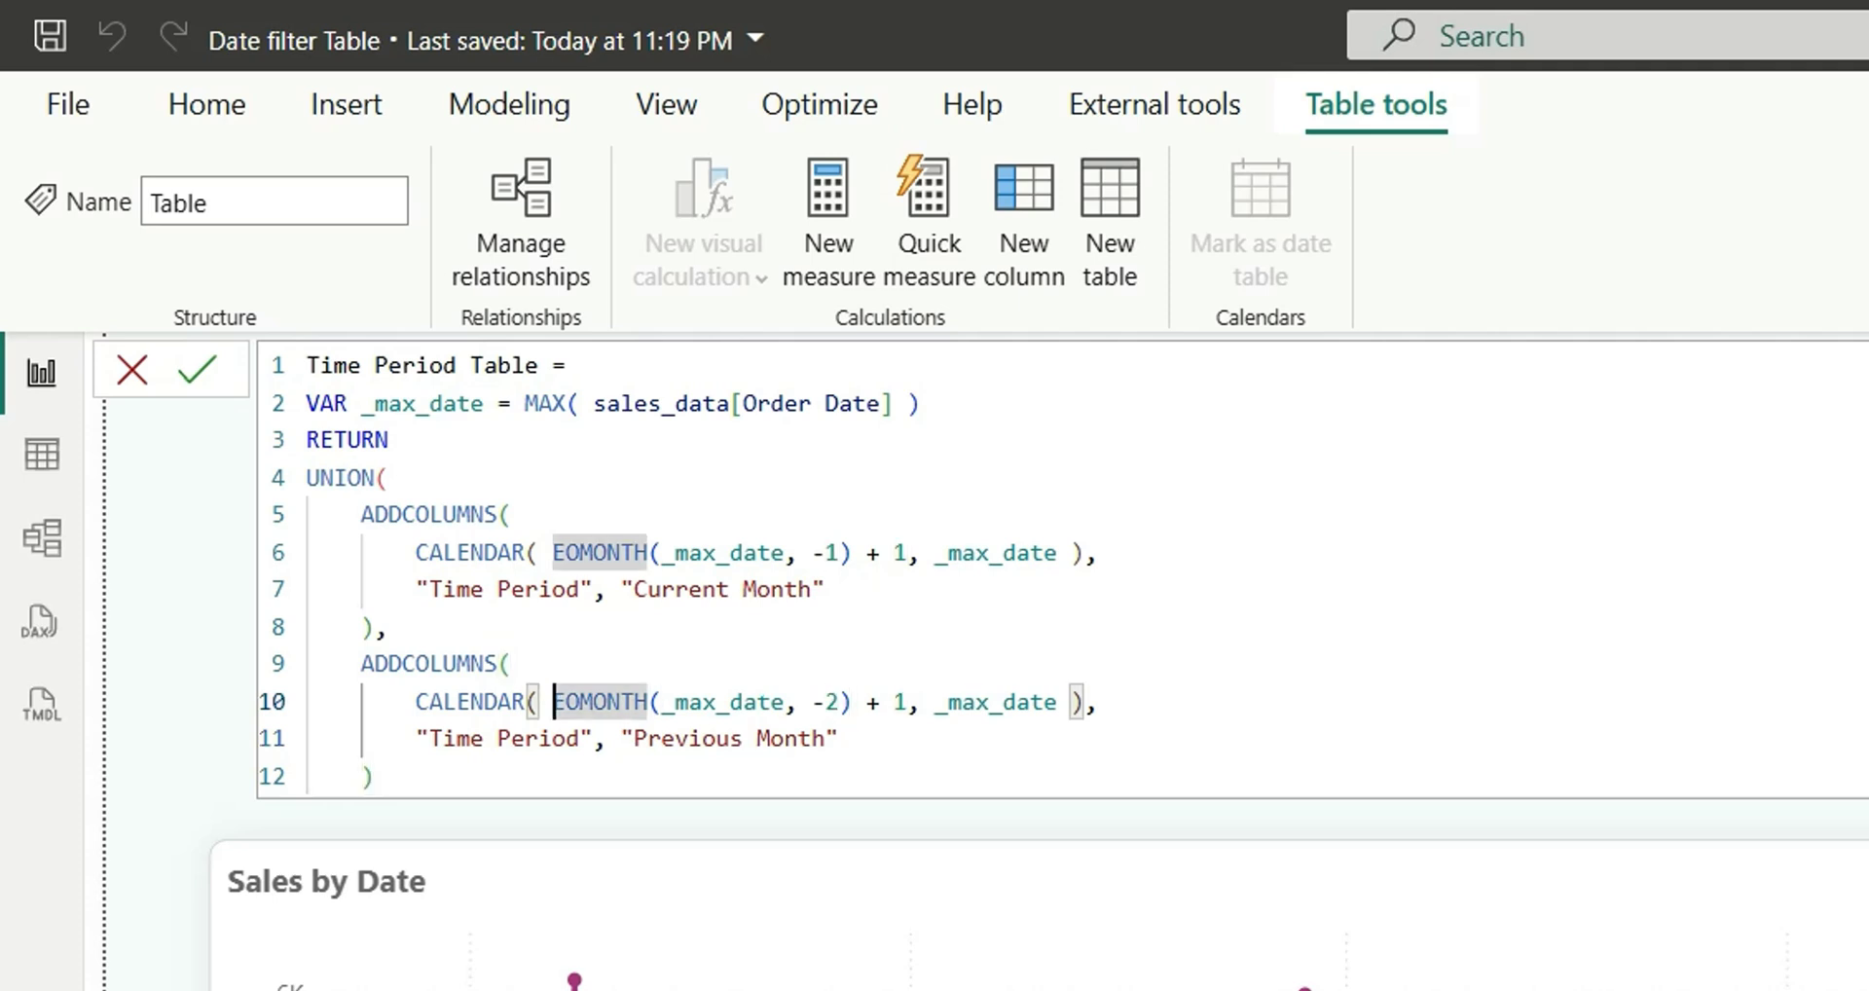
Step: Replace the end date in the Previous Month block's CALENDAR with EOMONTH(_max_date, -1)
{"action": "left_click_drag", "start_coordinate": [853, 701], "coordinate": [566, 701]}
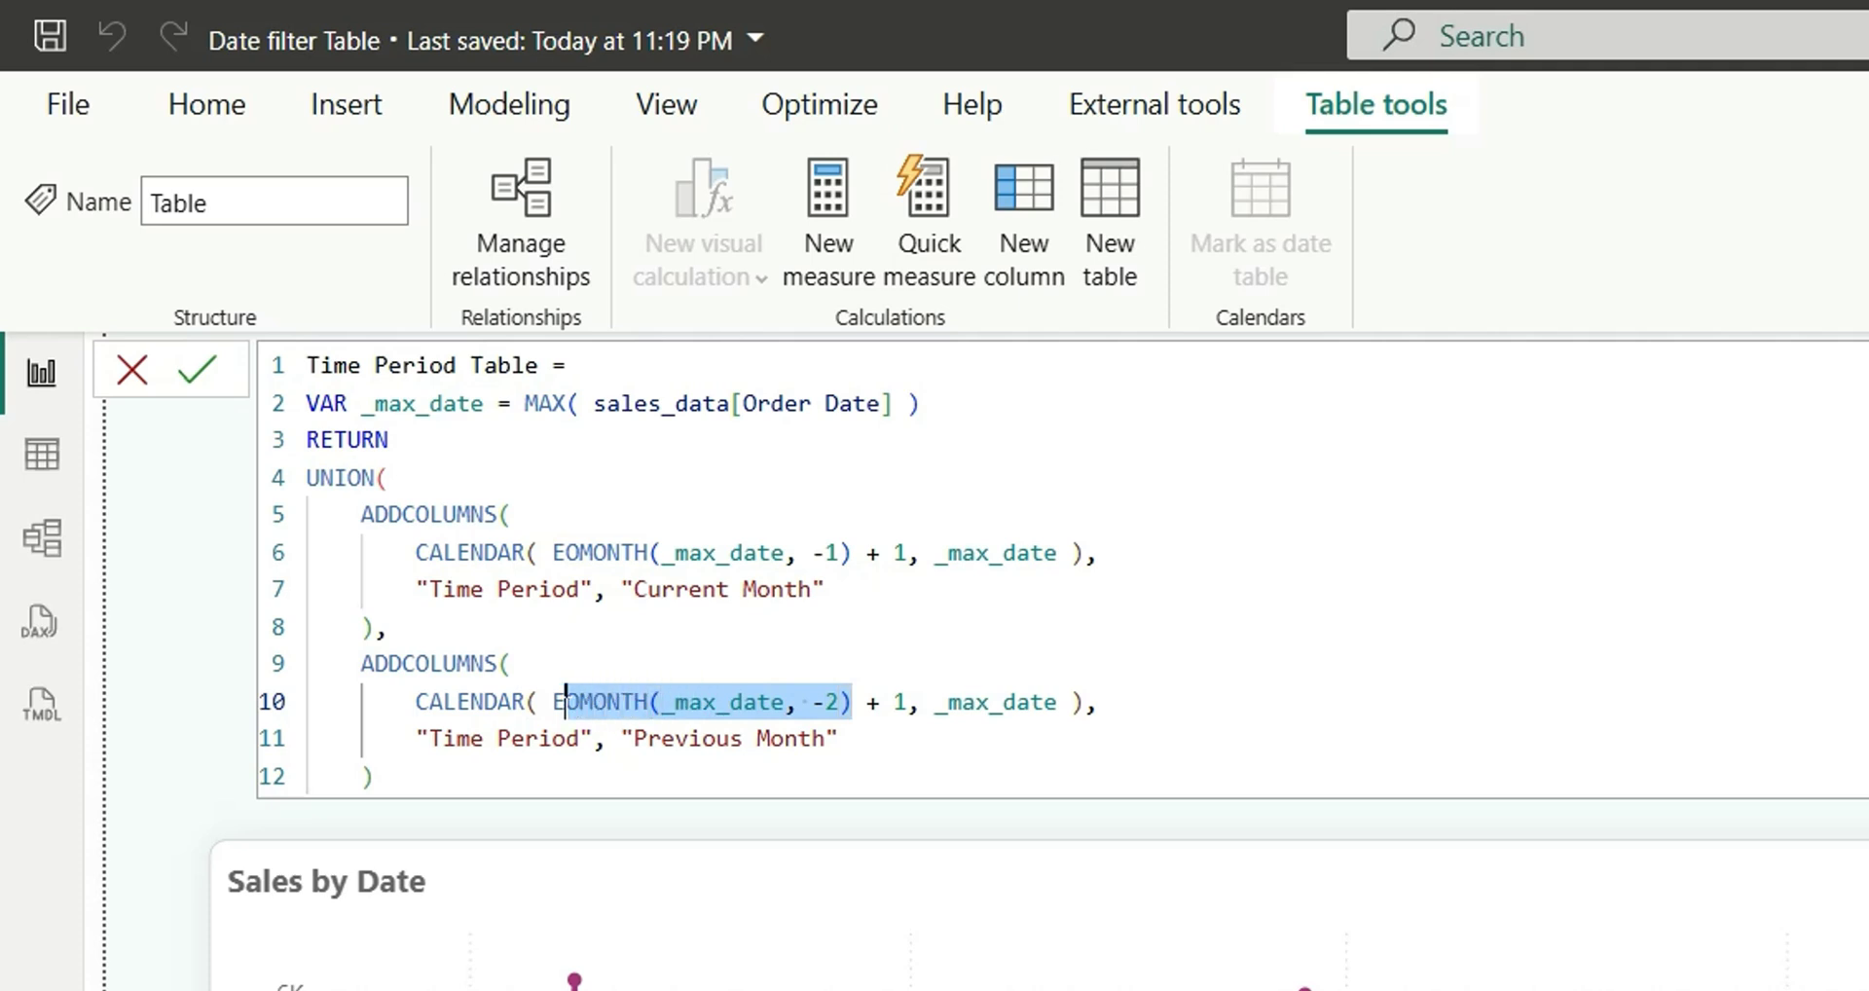
{"action": "left_click", "coordinate": [908, 702]}
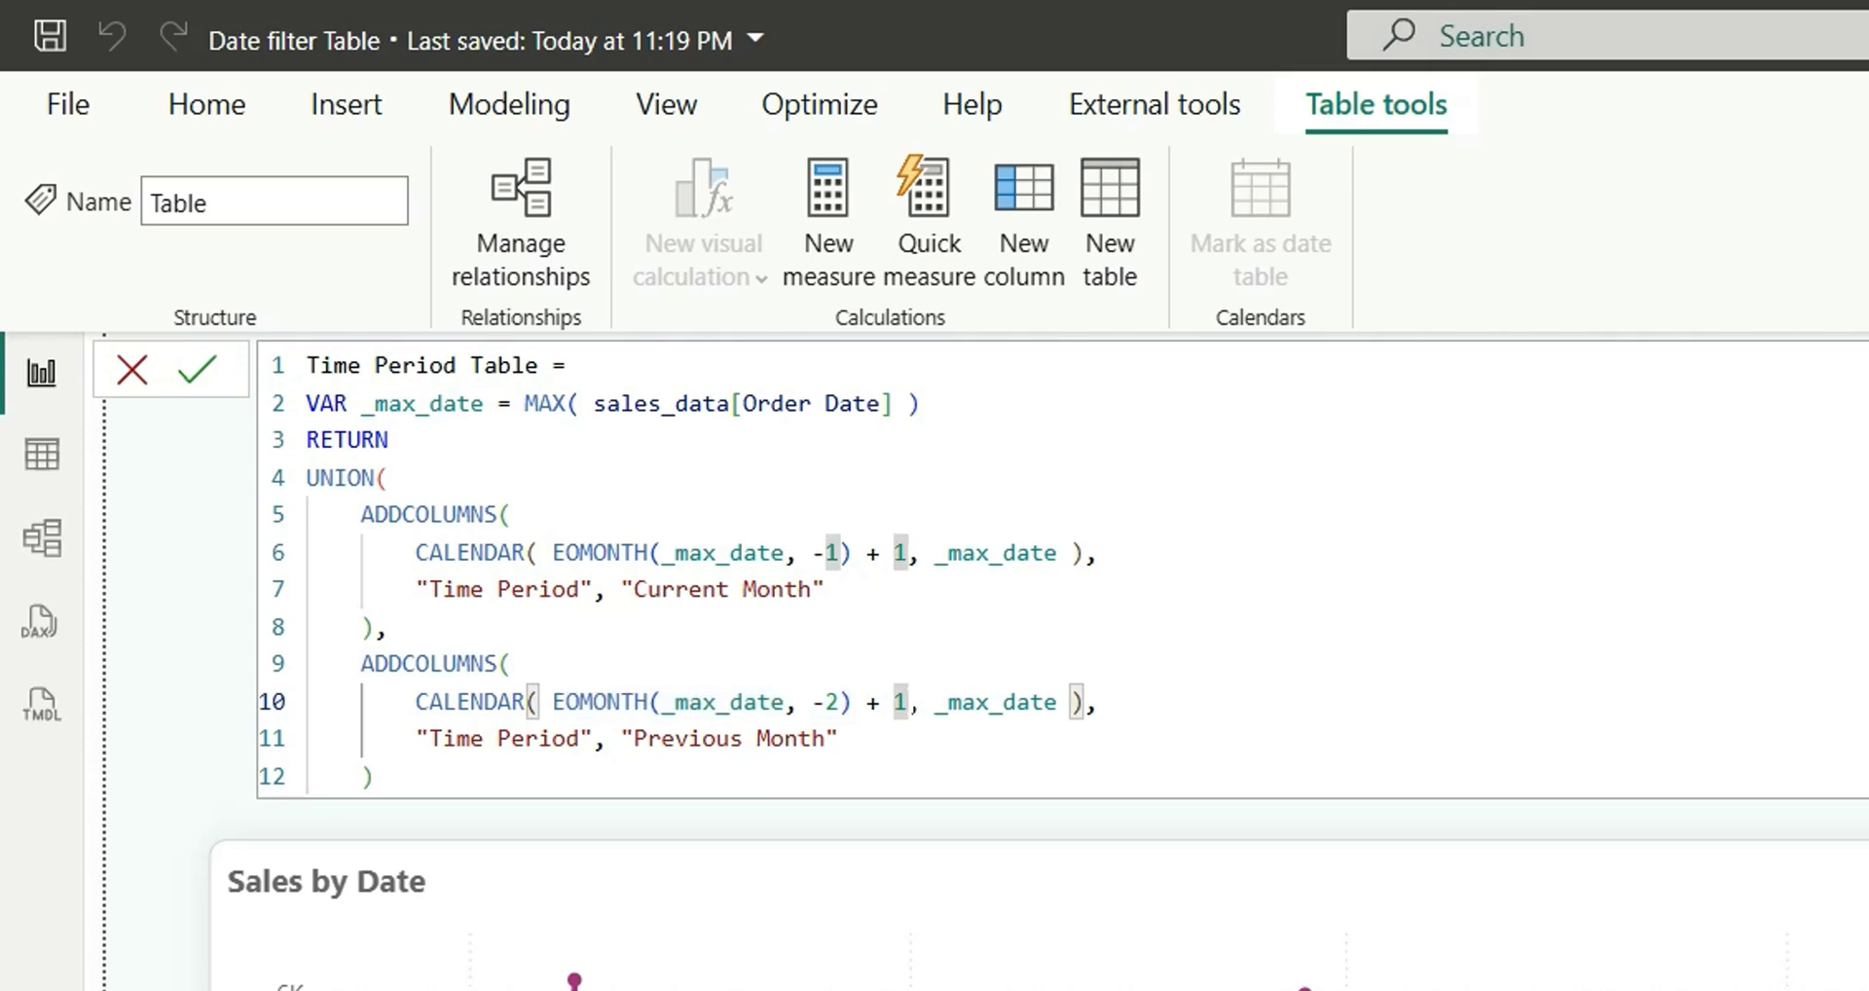
{"action": "double_click", "coordinate": [996, 702]}
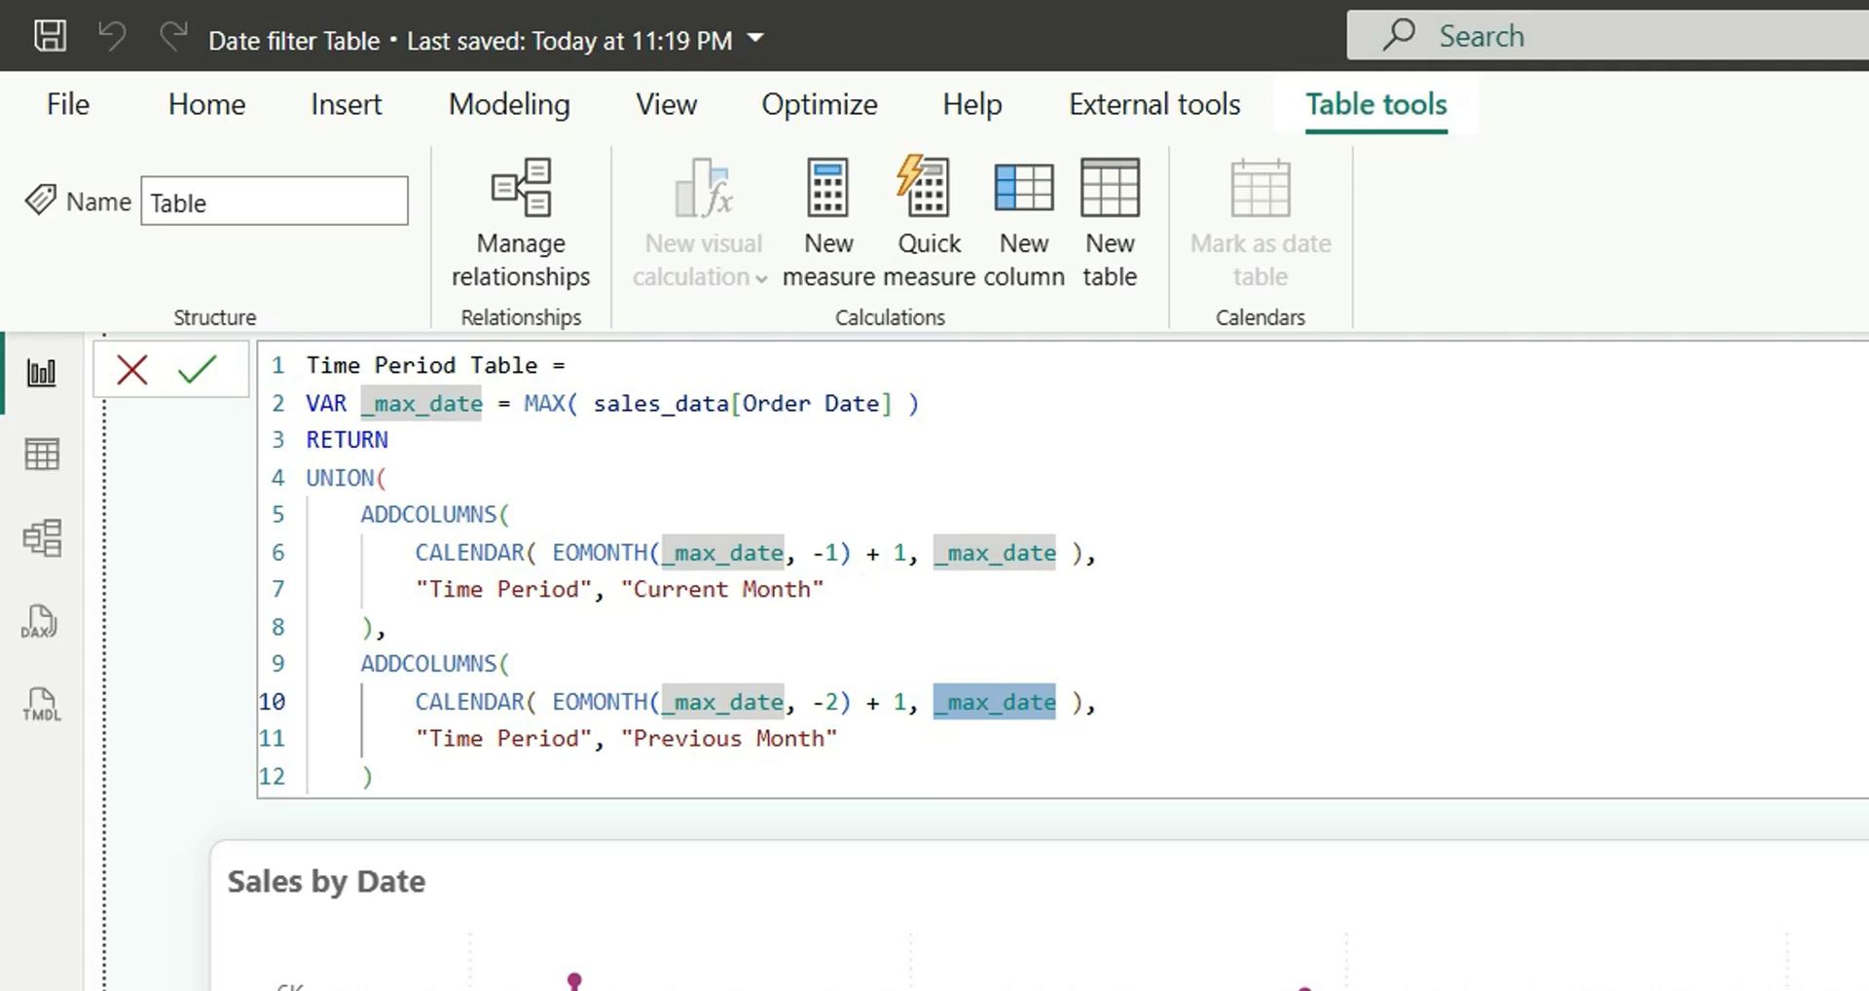
{"action": "left_click_drag", "start_coordinate": [853, 552], "coordinate": [540, 552]}
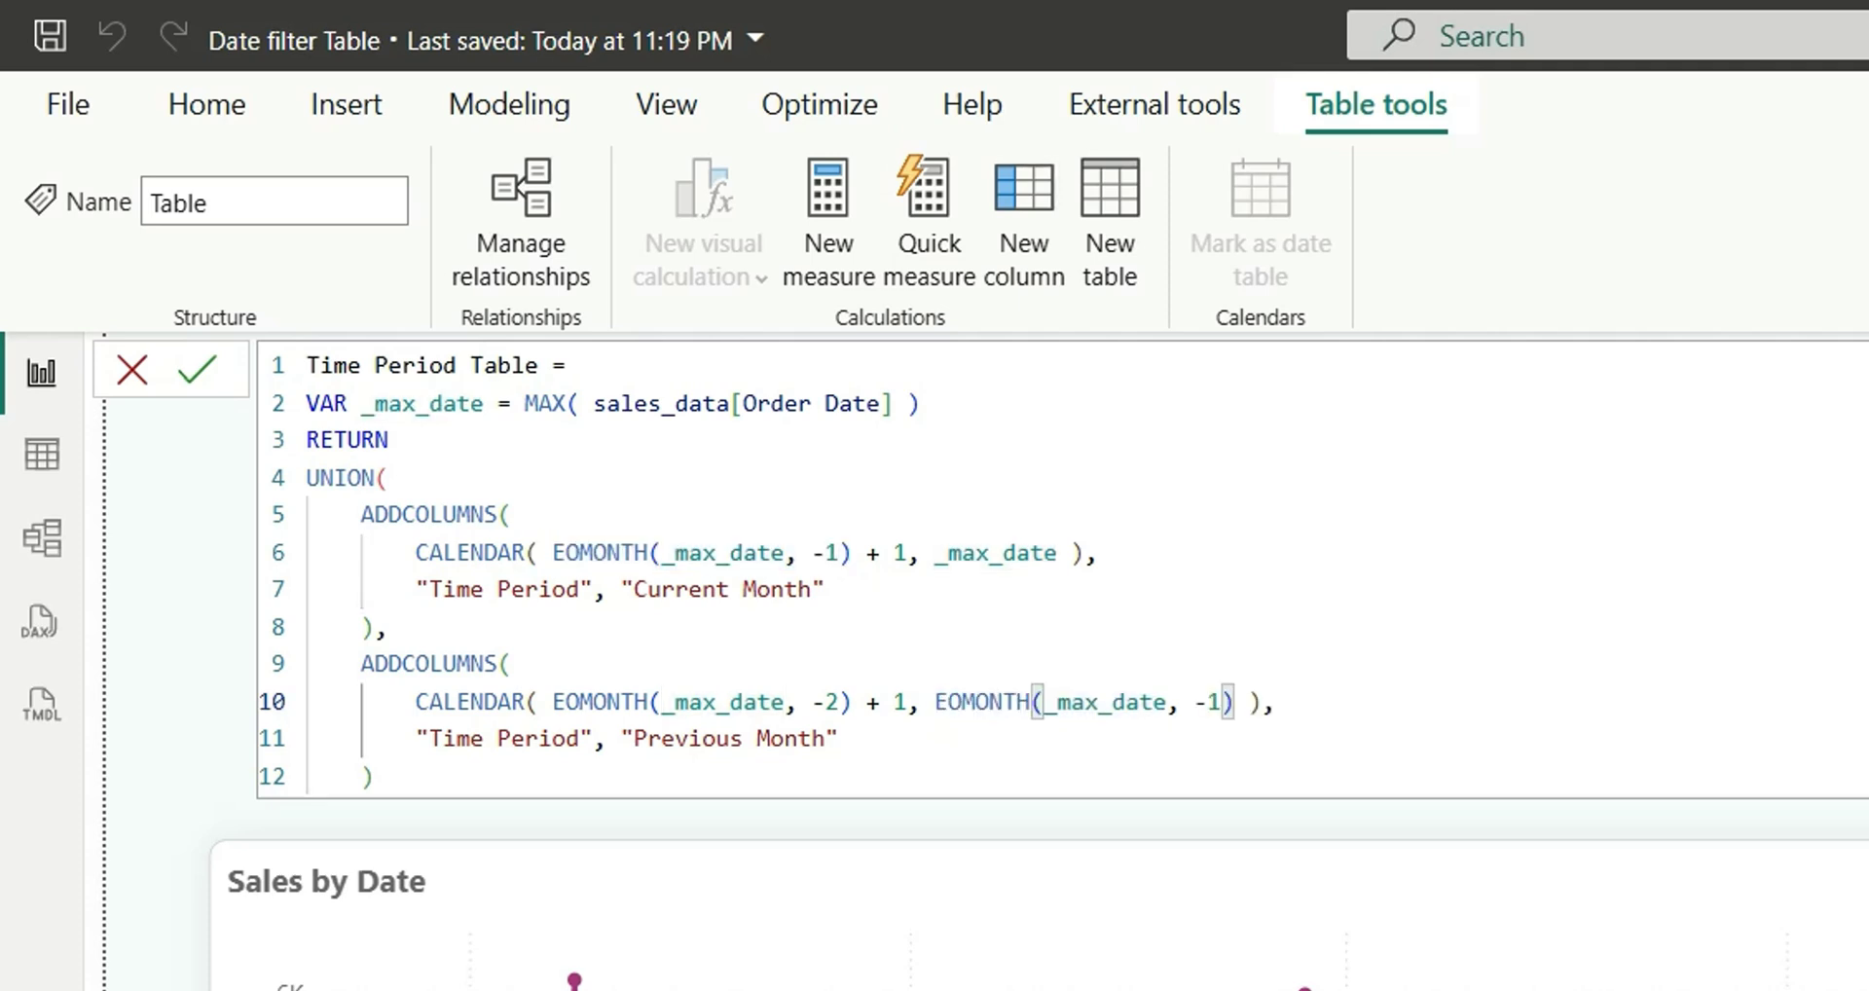
{"action": "left_click", "coordinate": [1264, 703]}
Step: Add a copy of the Current Month ADDCOLUMNS block as the third table of the UNION and label it "L3M"
{"action": "left_click_drag", "start_coordinate": [375, 776], "coordinate": [363, 666]}
{"action": "left_click", "coordinate": [813, 888]}
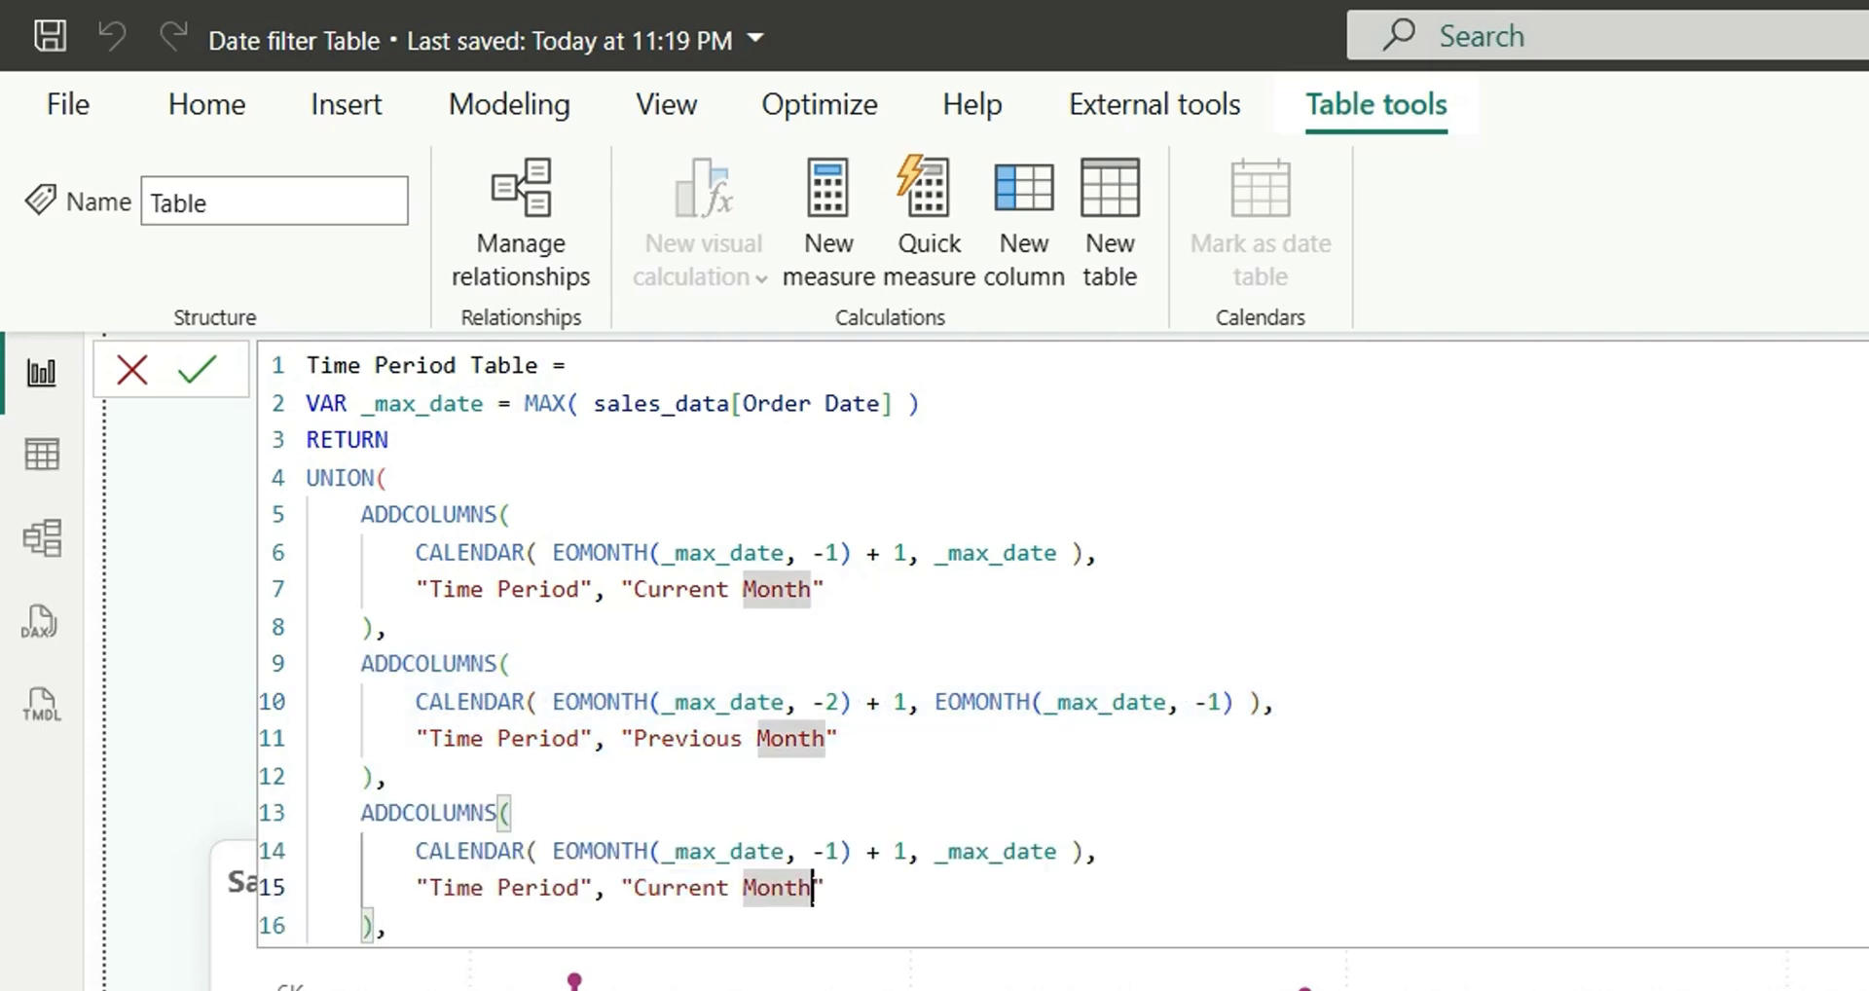
{"action": "key", "text": "ctrl+shift+Left"}
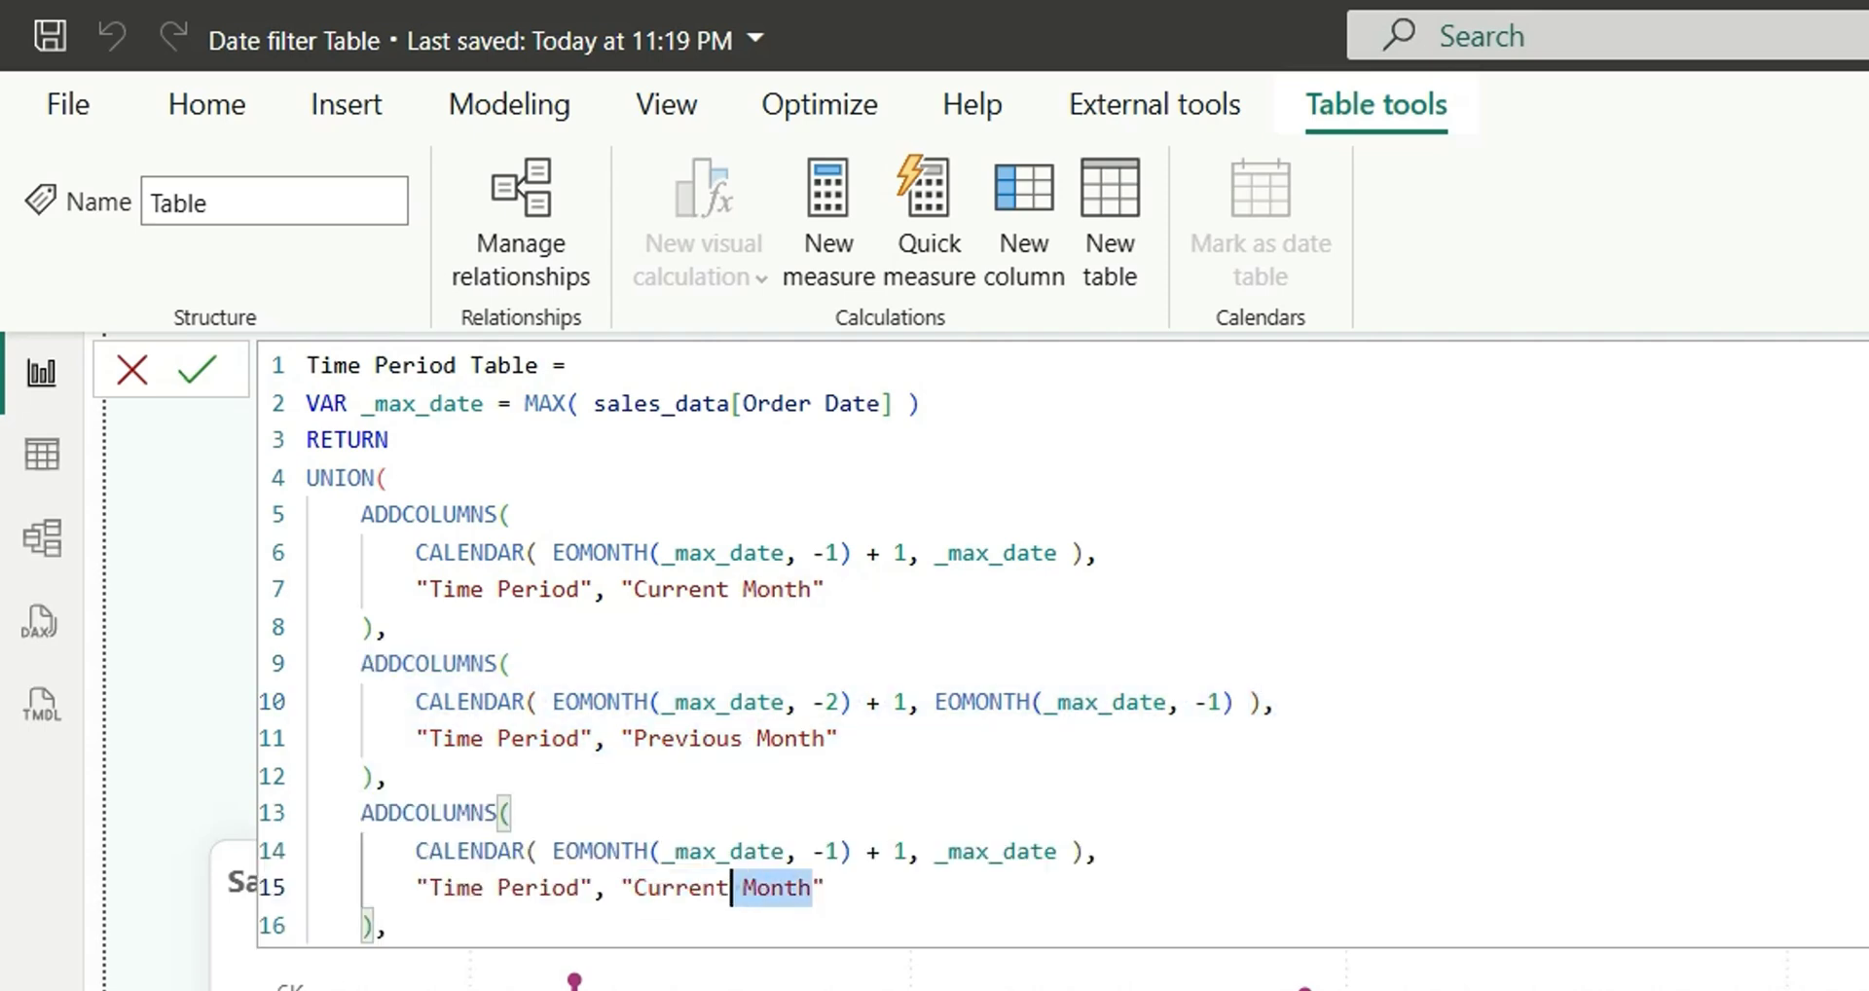
{"action": "key", "text": "ctrl+shift+Left"}
{"action": "type", "text": "L3M"}
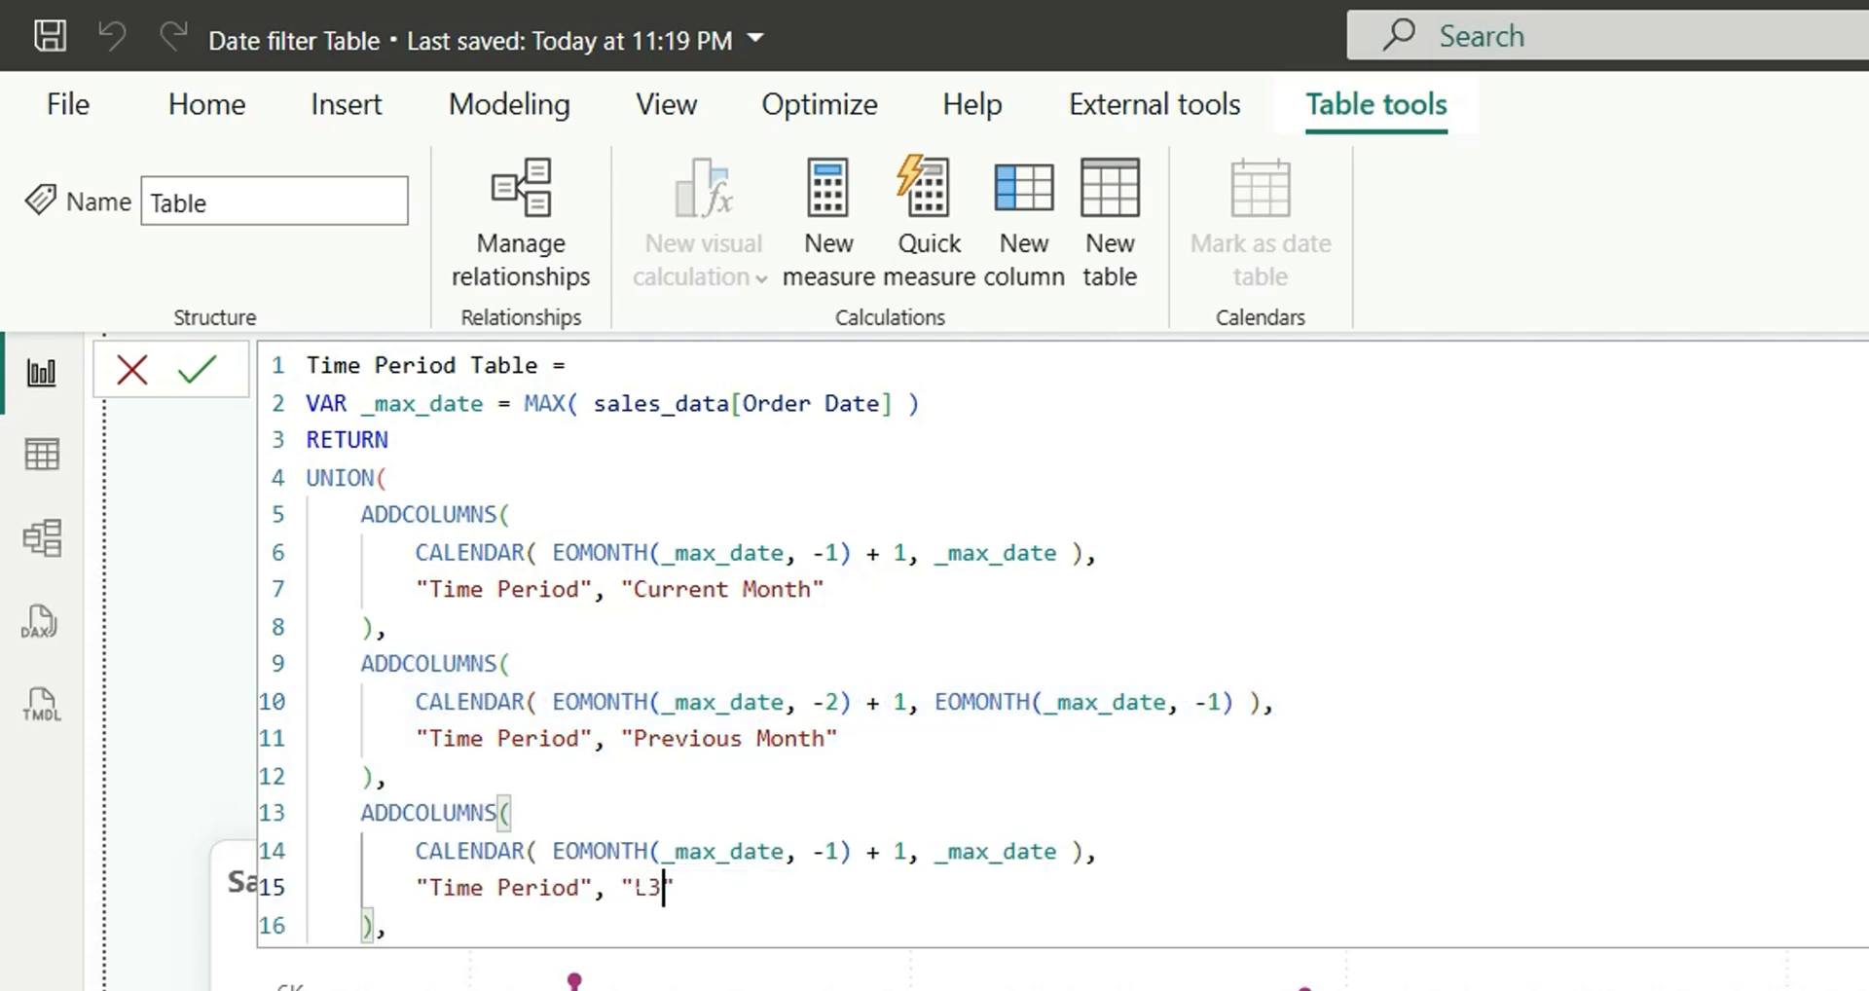
Step: Set the start date's EOMONTH offset to -3 in the L3M block
{"action": "left_click", "coordinate": [837, 851]}
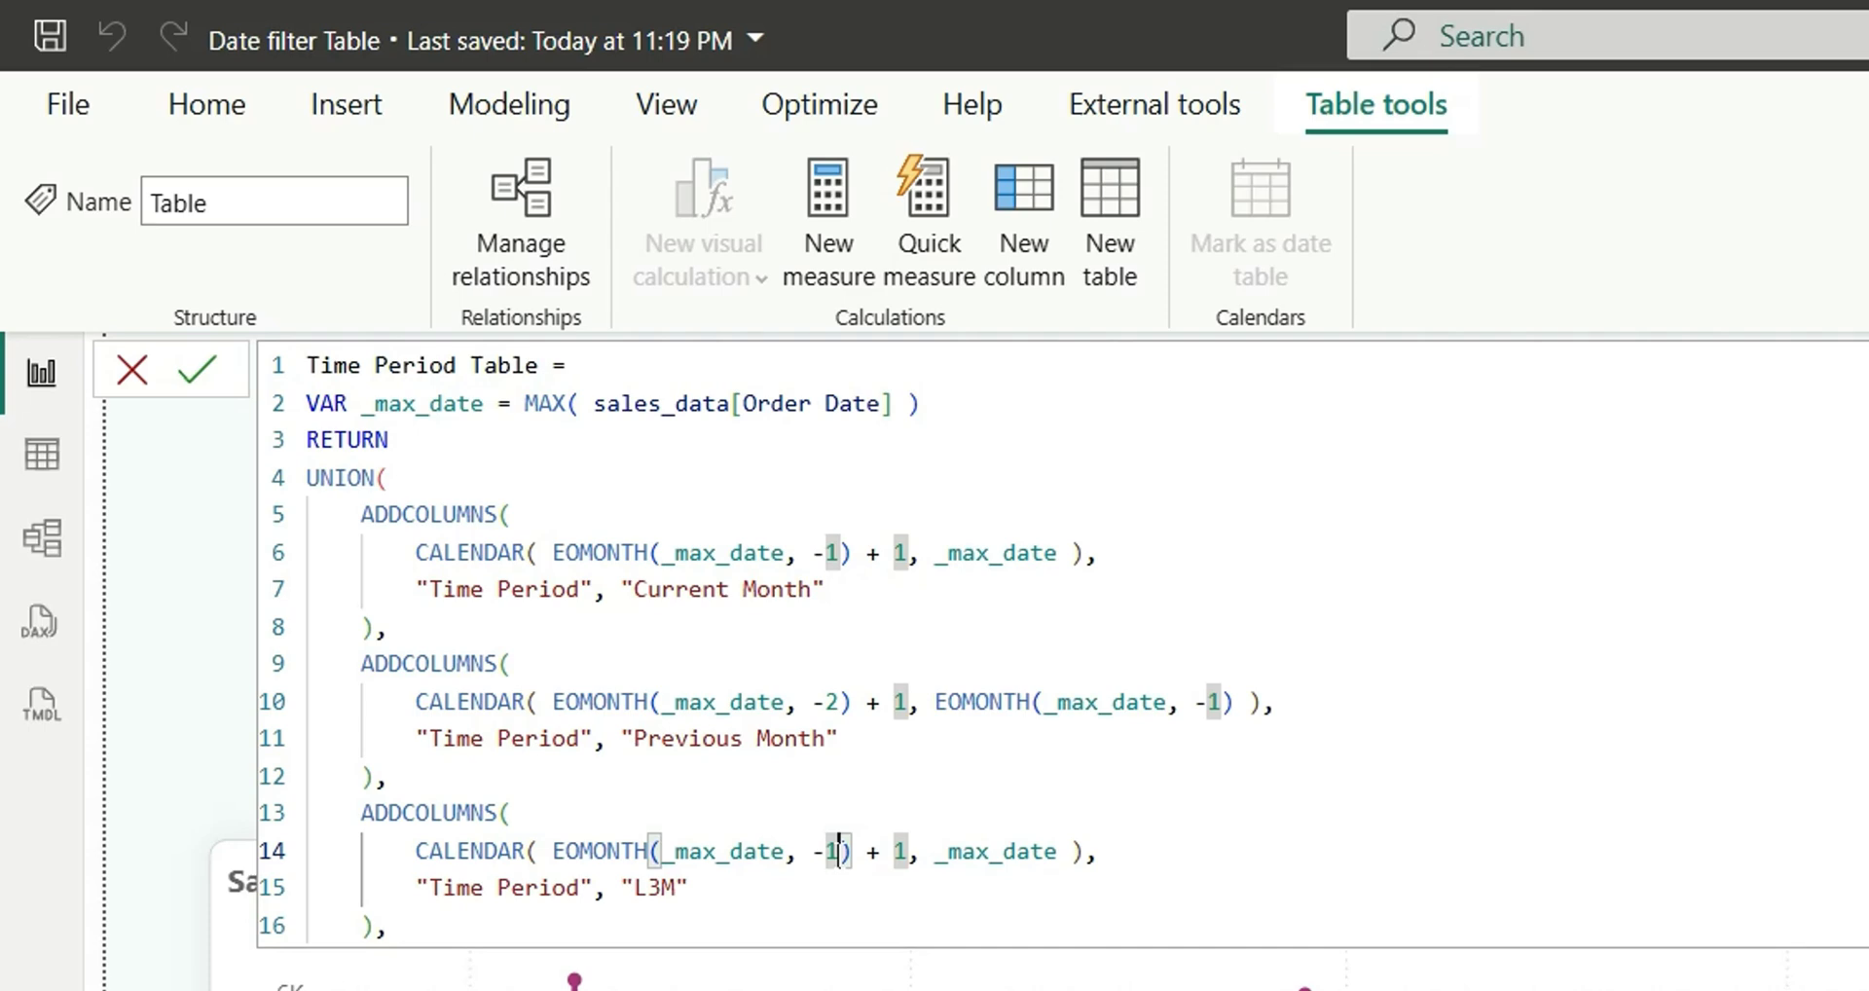
{"action": "key", "text": "BackSpace"}
{"action": "type", "text": "3"}
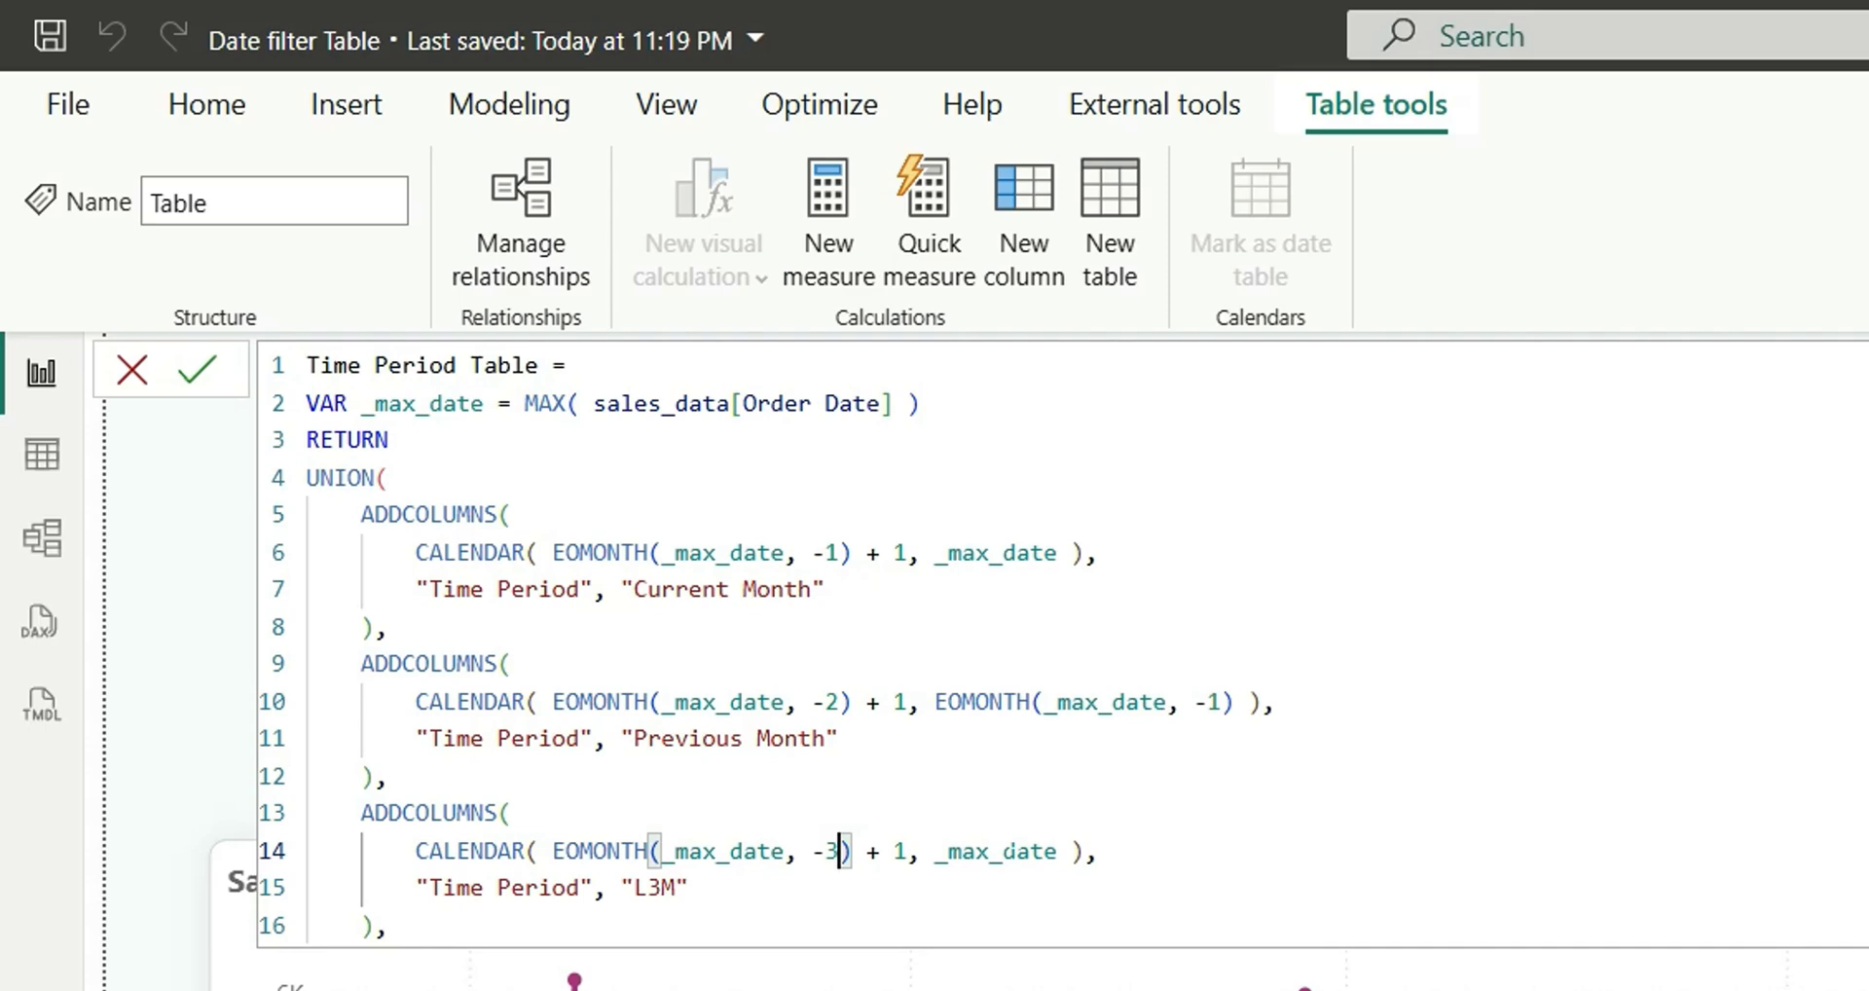
{"action": "double_click", "coordinate": [1017, 850]}
{"action": "left_click", "coordinate": [853, 851]}
Step: Duplicate the whole L3M ADDCOLUMNS block twice below itself inside the UNION
{"action": "left_click", "coordinate": [389, 926]}
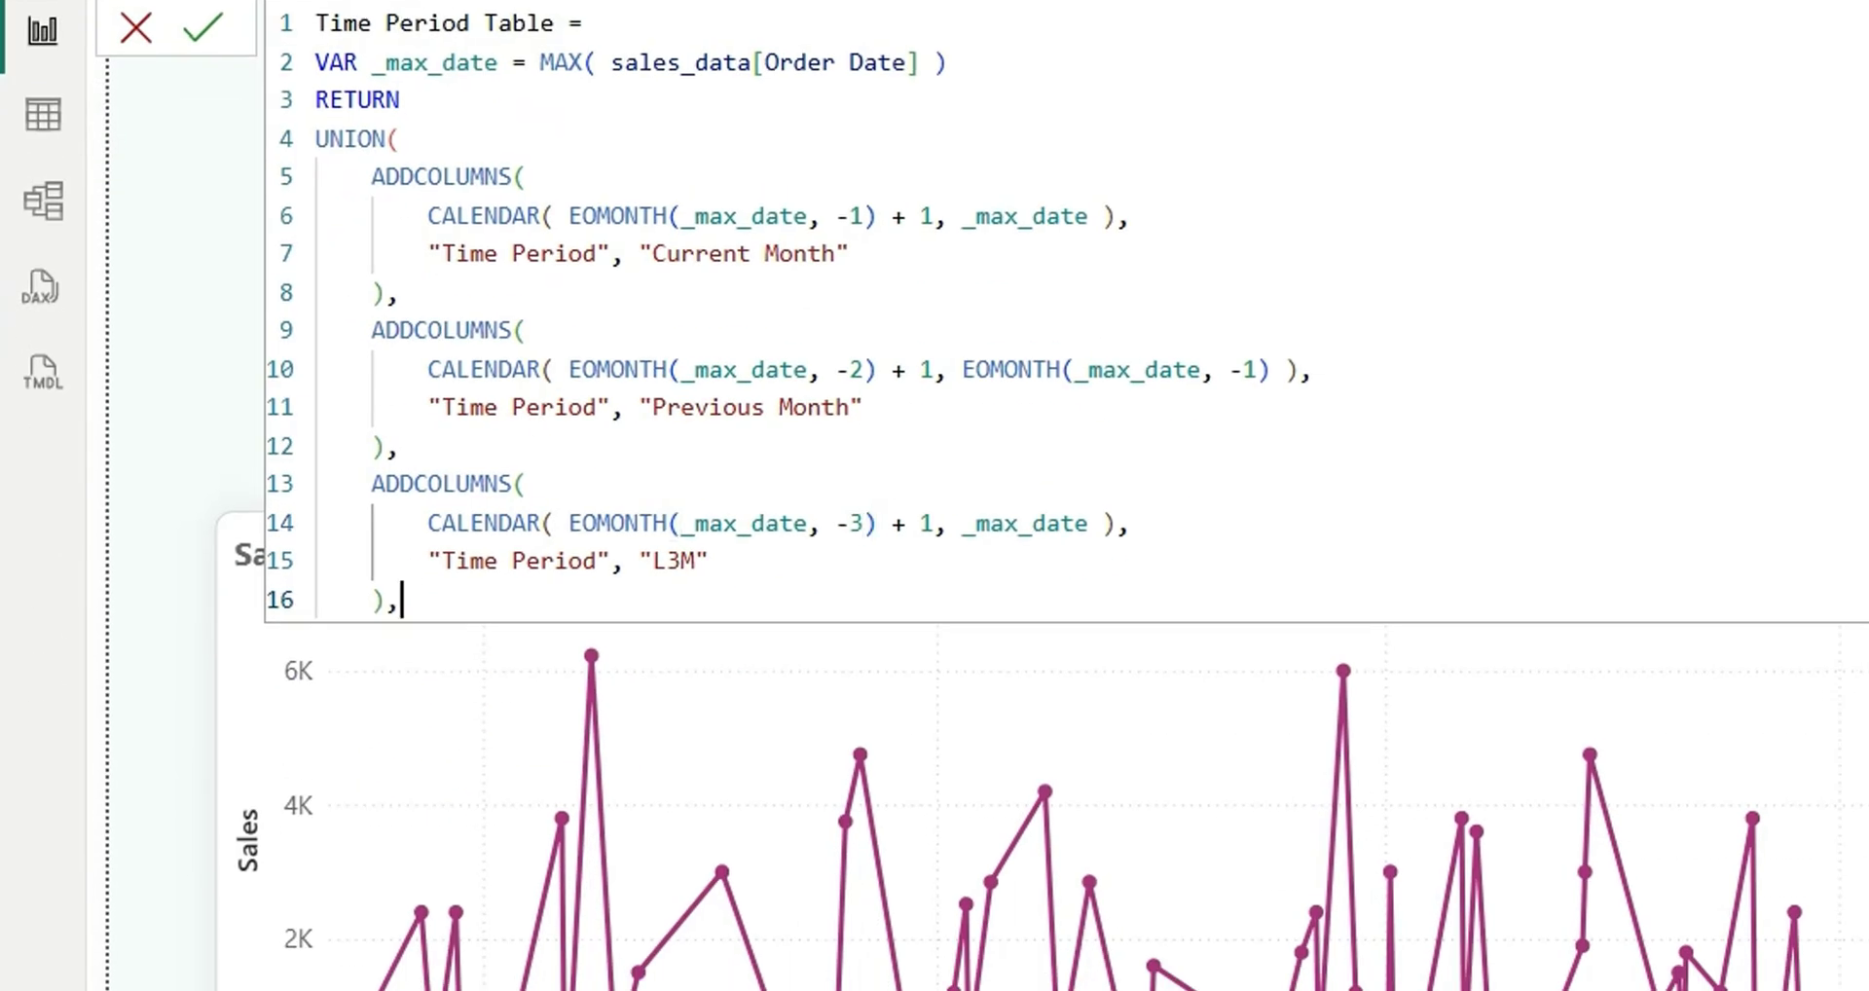
{"action": "left_click_drag", "start_coordinate": [401, 599], "coordinate": [375, 487]}
{"action": "key", "text": "ctrl+c"}
{"action": "key", "text": "Right"}
{"action": "key", "text": "Return"}
{"action": "key", "text": "ctrl+v"}
{"action": "key", "text": "Return"}
{"action": "key", "text": "ctrl+v"}
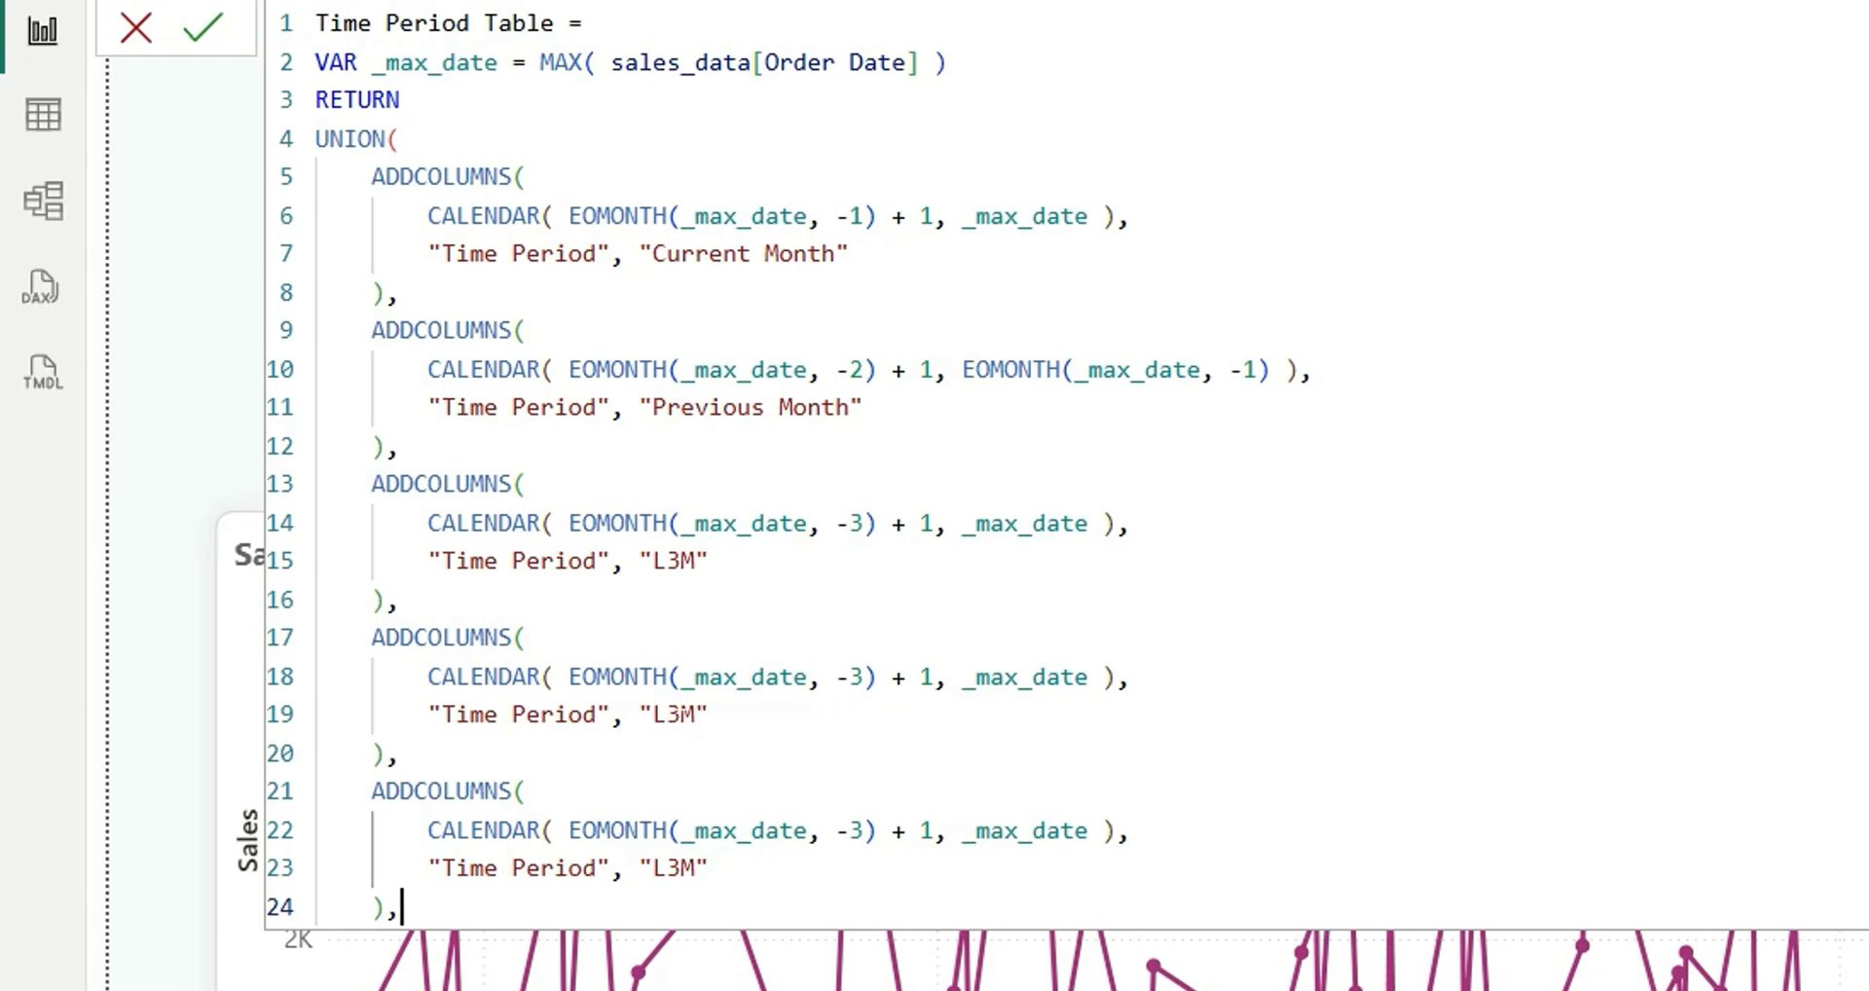
Step: In the first L3M copy, change the label to "L6M" and the start date's EOMONTH offset to -6
{"action": "left_click", "coordinate": [683, 713]}
{"action": "key", "text": "BackSpace"}
{"action": "type", "text": "6"}
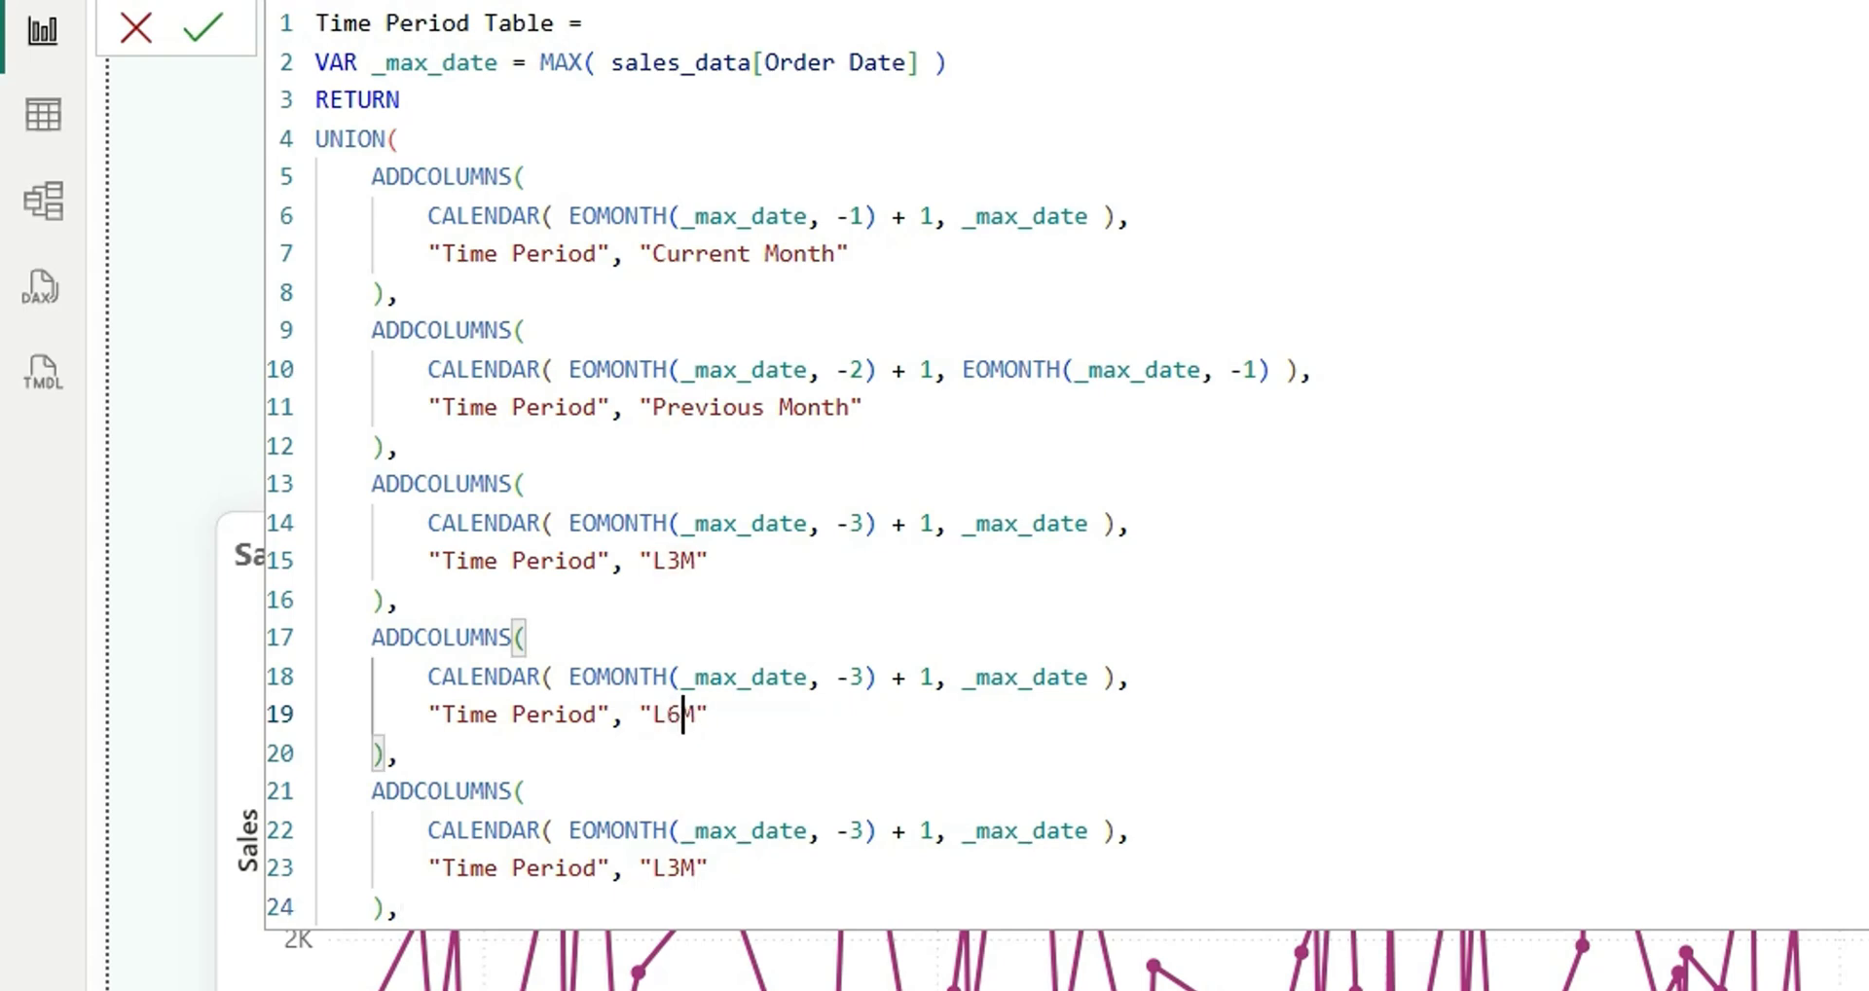
{"action": "left_click", "coordinate": [864, 678]}
{"action": "key", "text": "BackSpace"}
{"action": "type", "text": "6"}
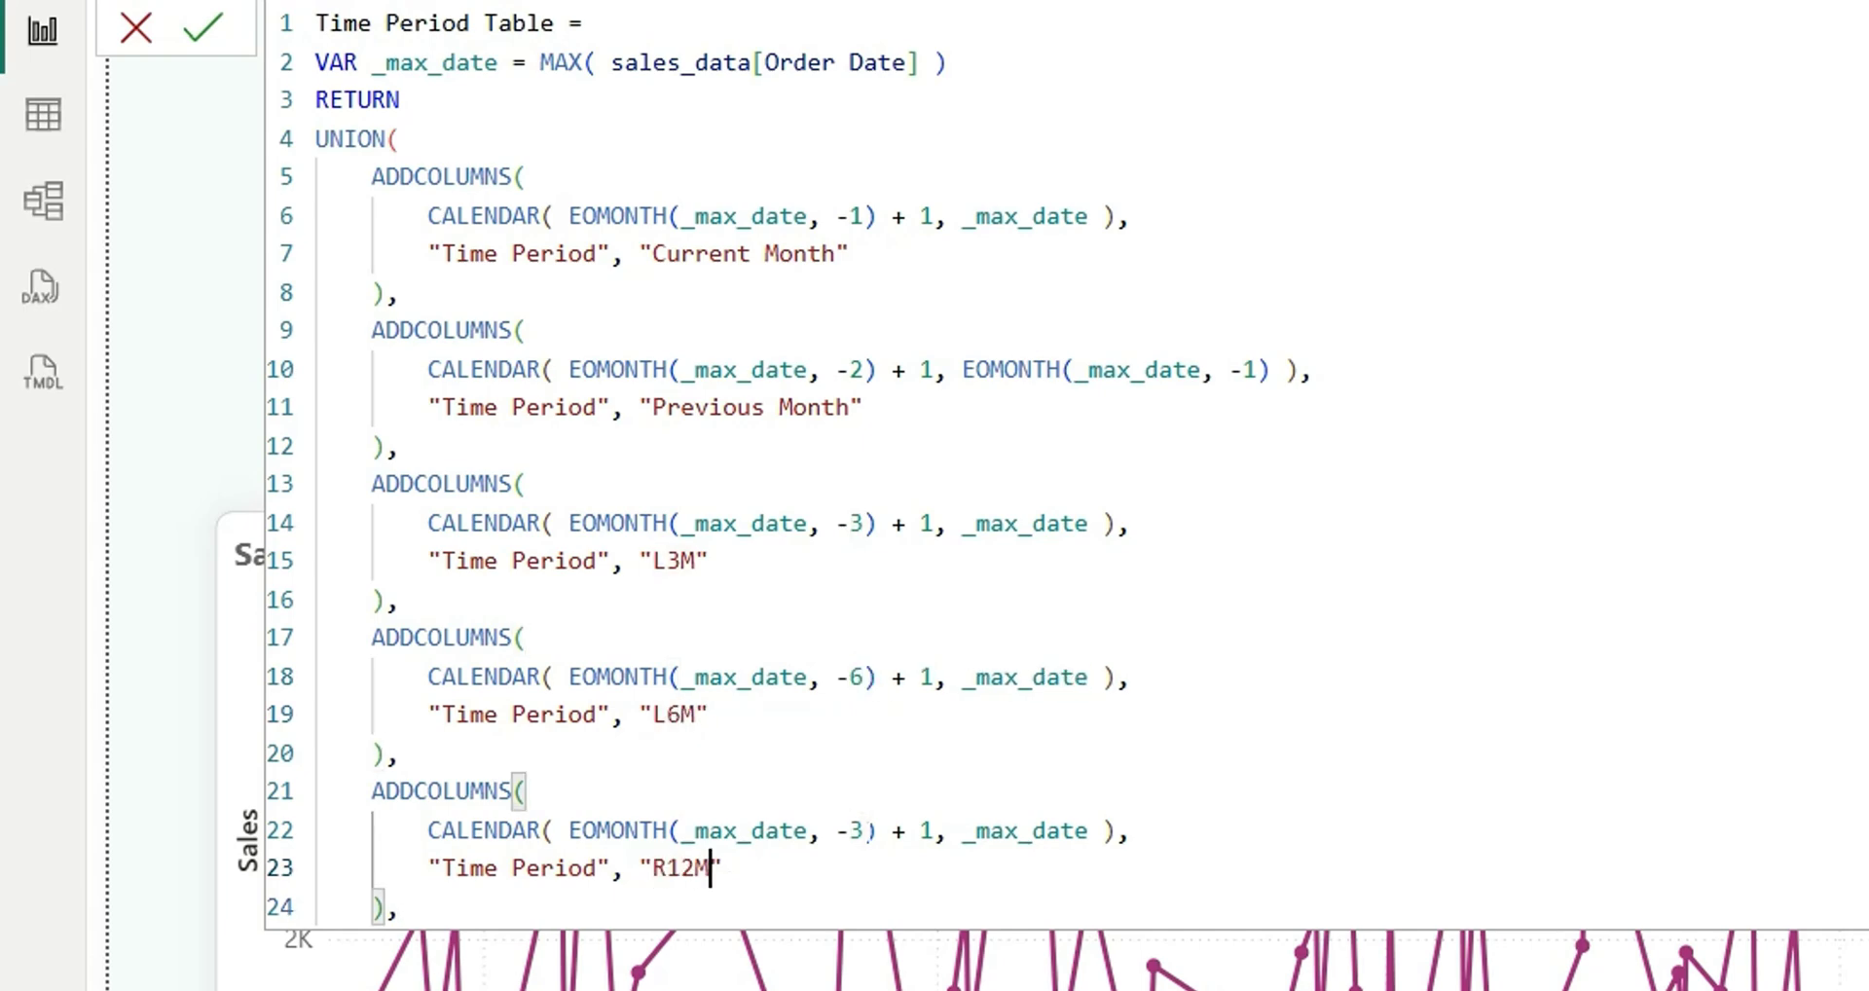
Step: Turn the last block into "R12M" with an EOMONTH offset of -12, then close the UNION and commit the table formula
{"action": "left_click", "coordinate": [868, 830]}
{"action": "key", "text": "BackSpace"}
{"action": "type", "text": "12"}
{"action": "type", "text": ")"}
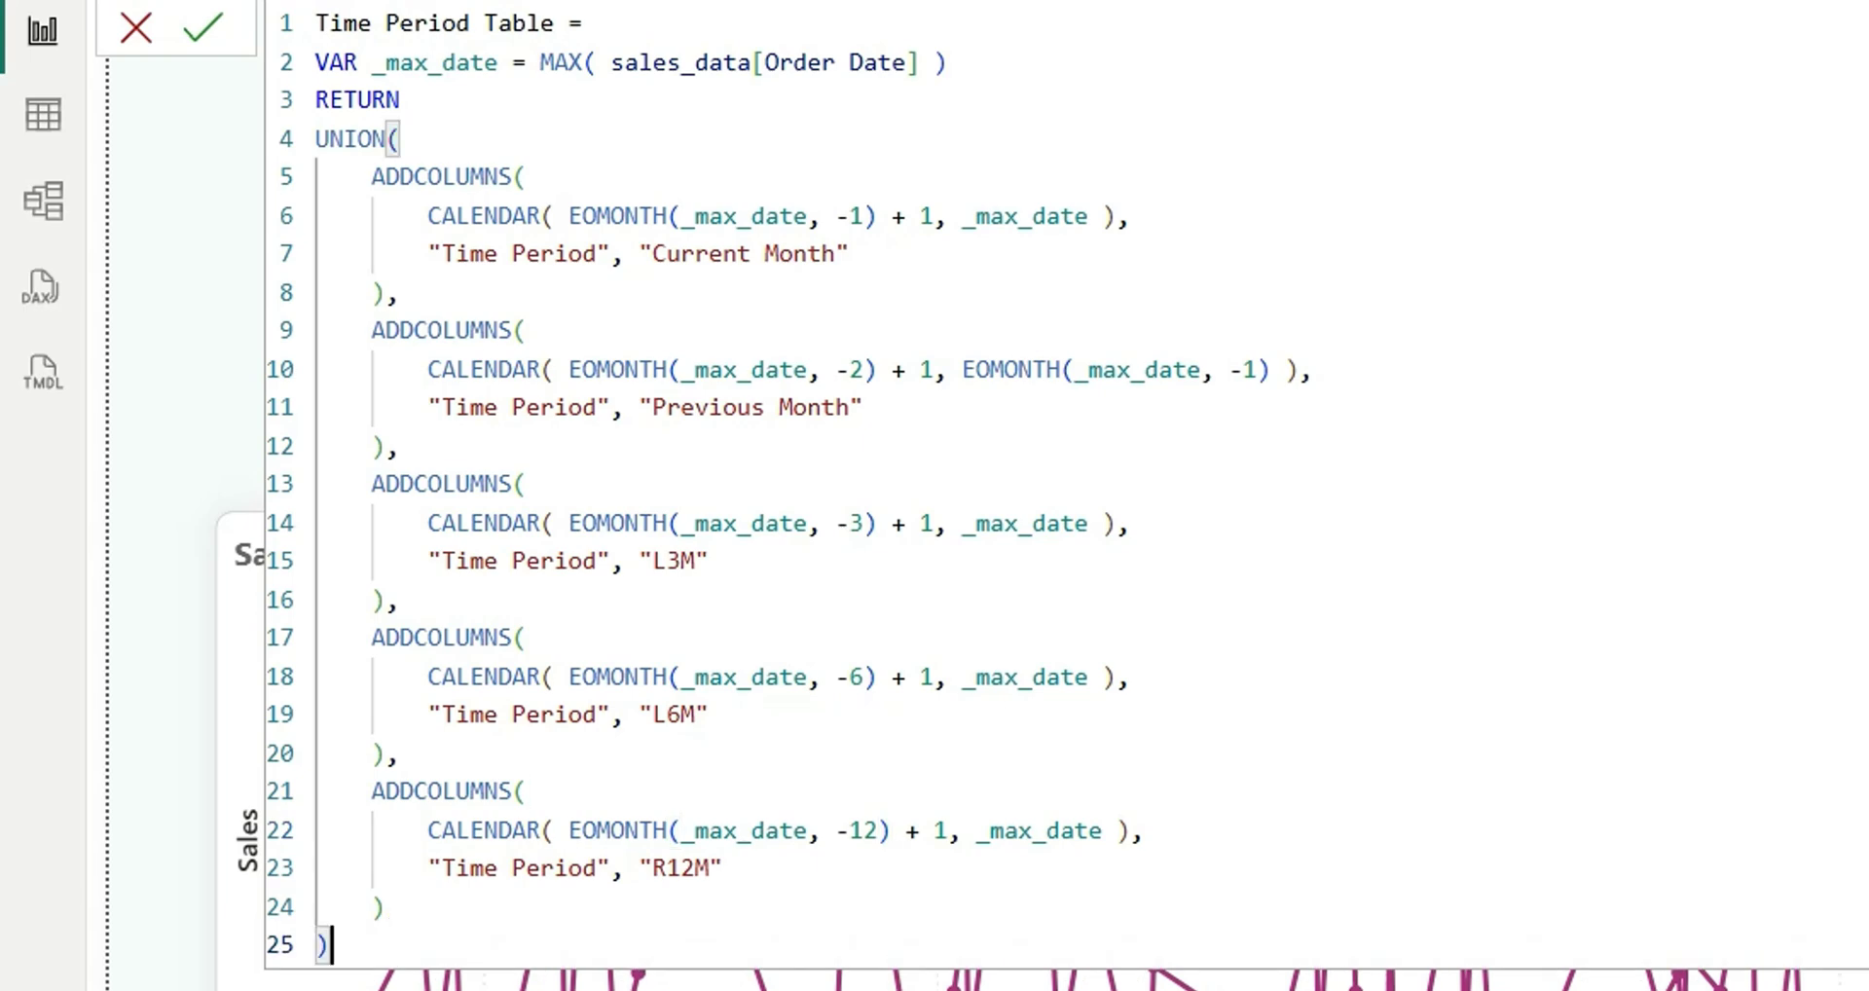
{"action": "left_click_drag", "start_coordinate": [373, 292], "coordinate": [373, 176]}
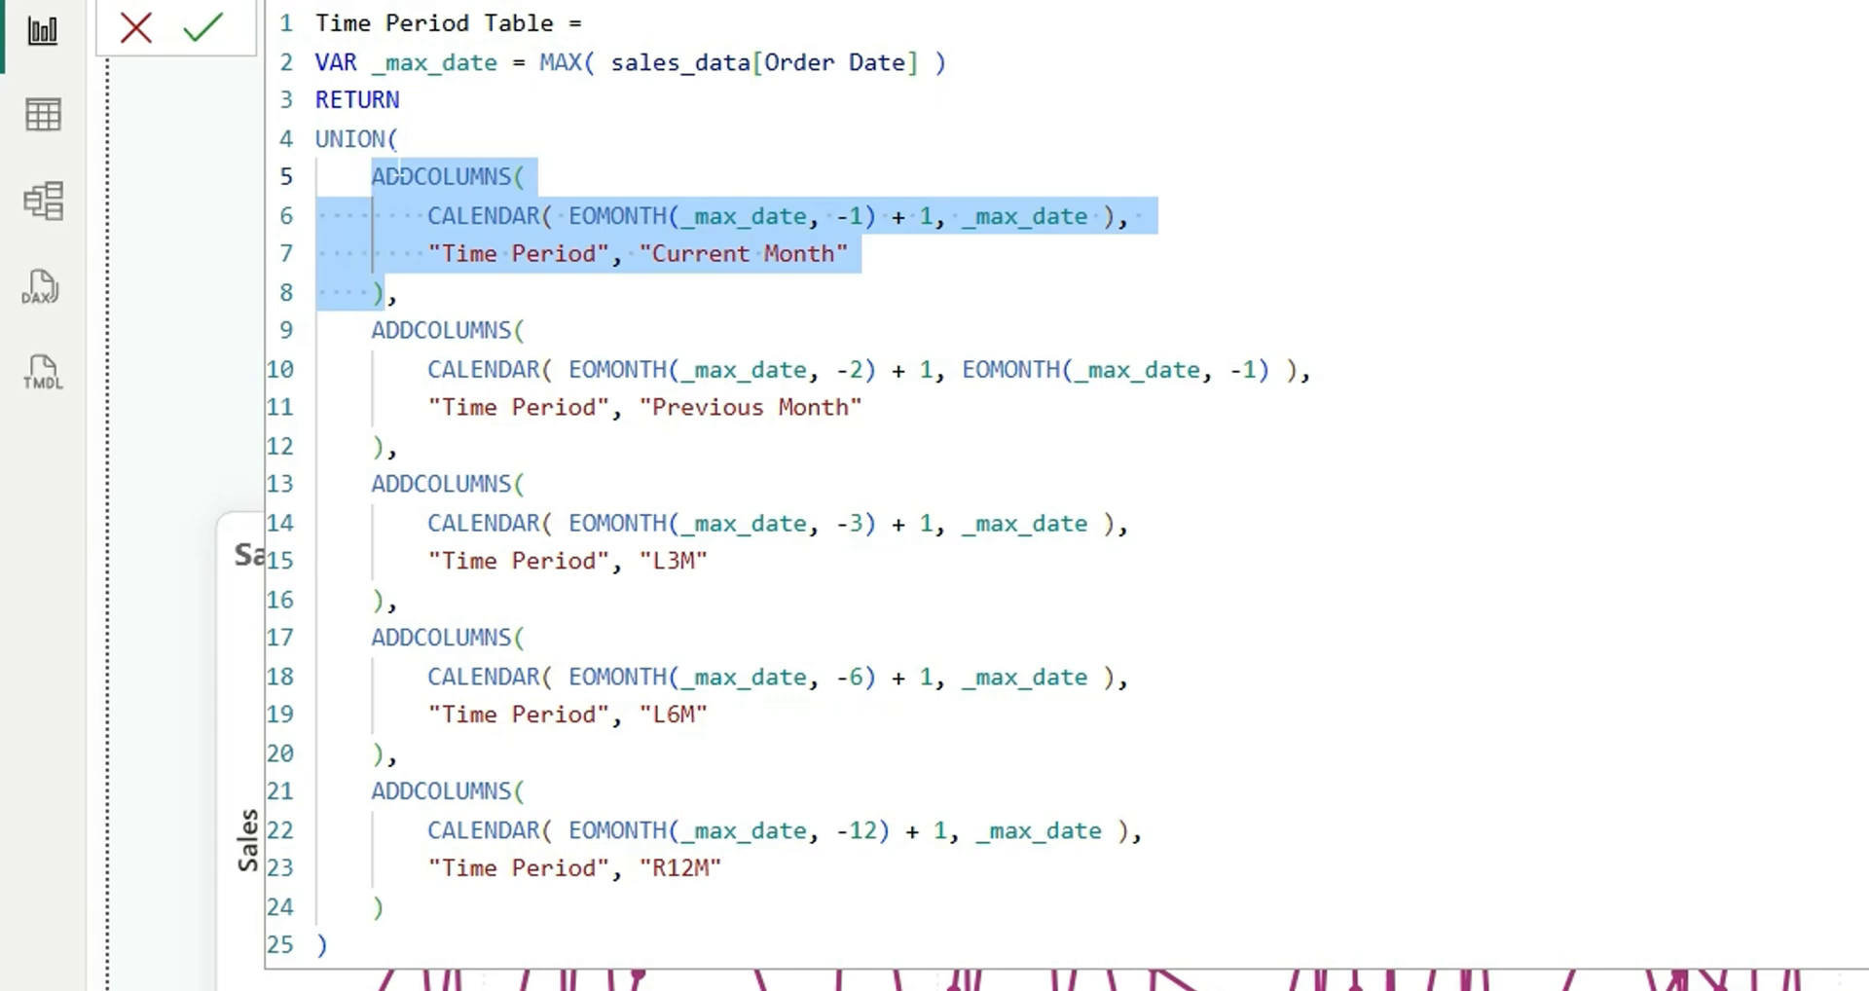
{"action": "left_click", "coordinate": [333, 945]}
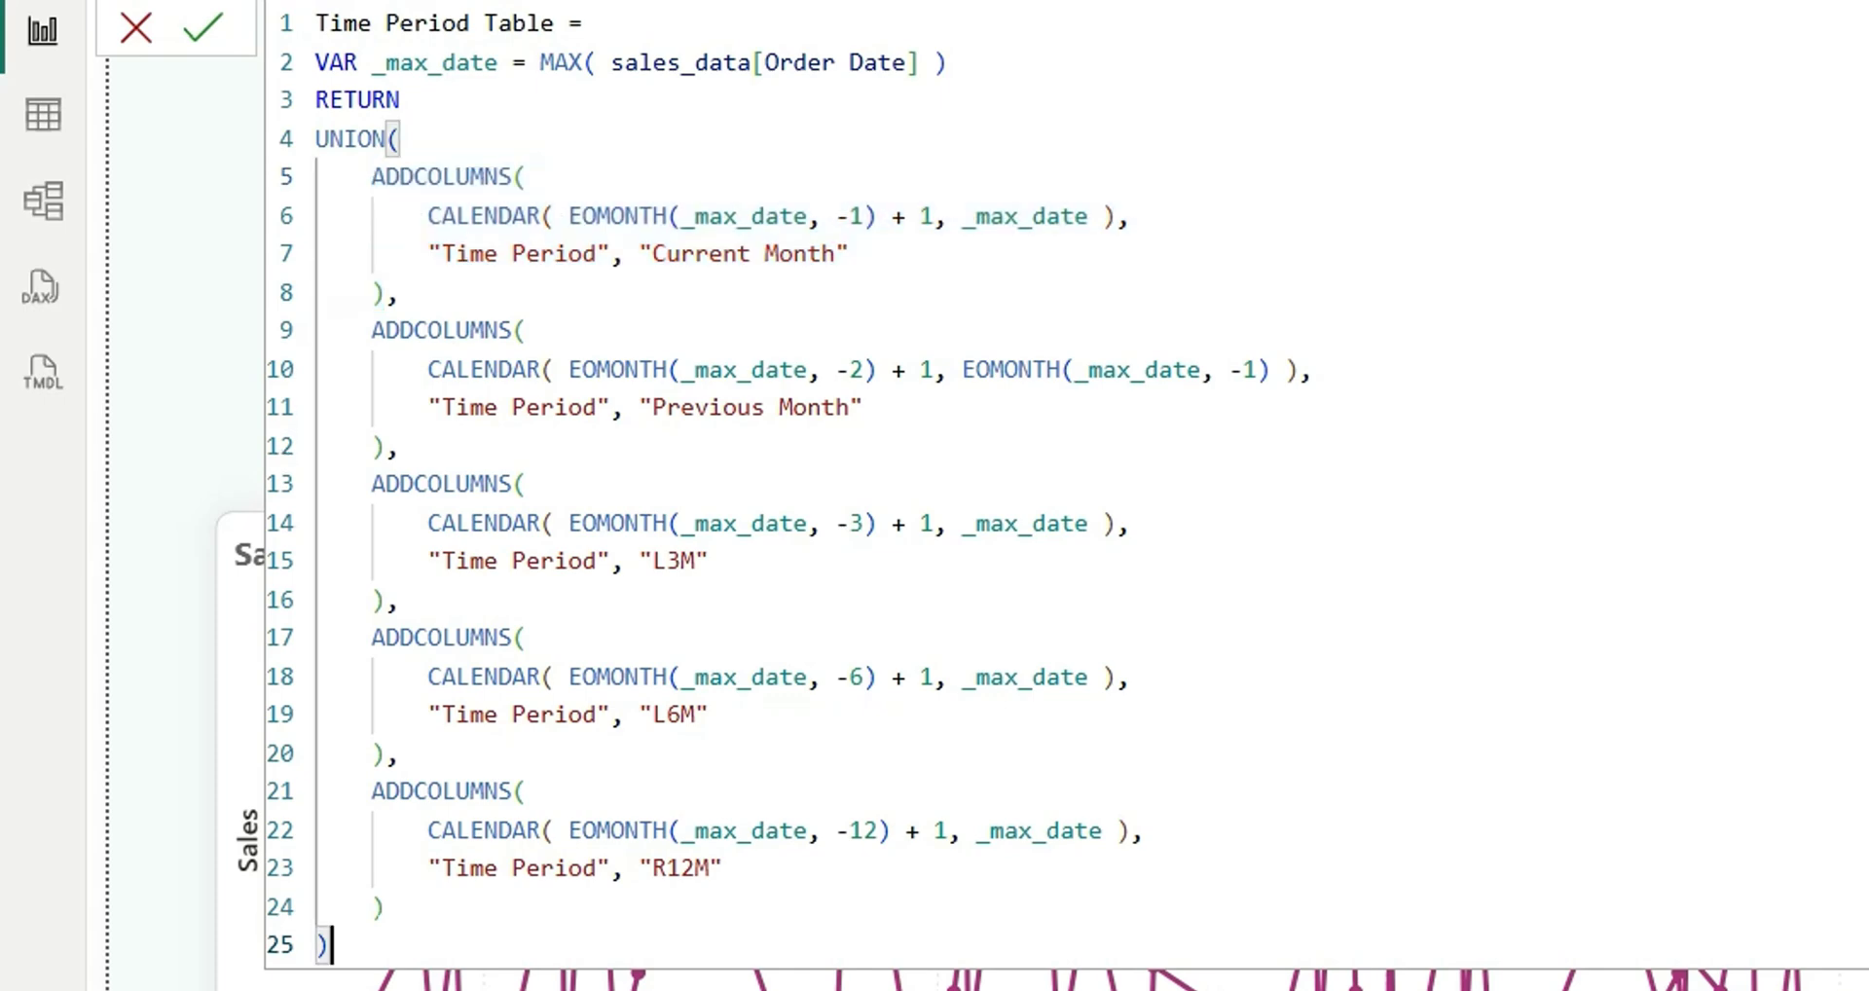
Step: Open the Time Period Table's data and change its Date column from Date/time to the Date data type
{"action": "left_click", "coordinate": [43, 115]}
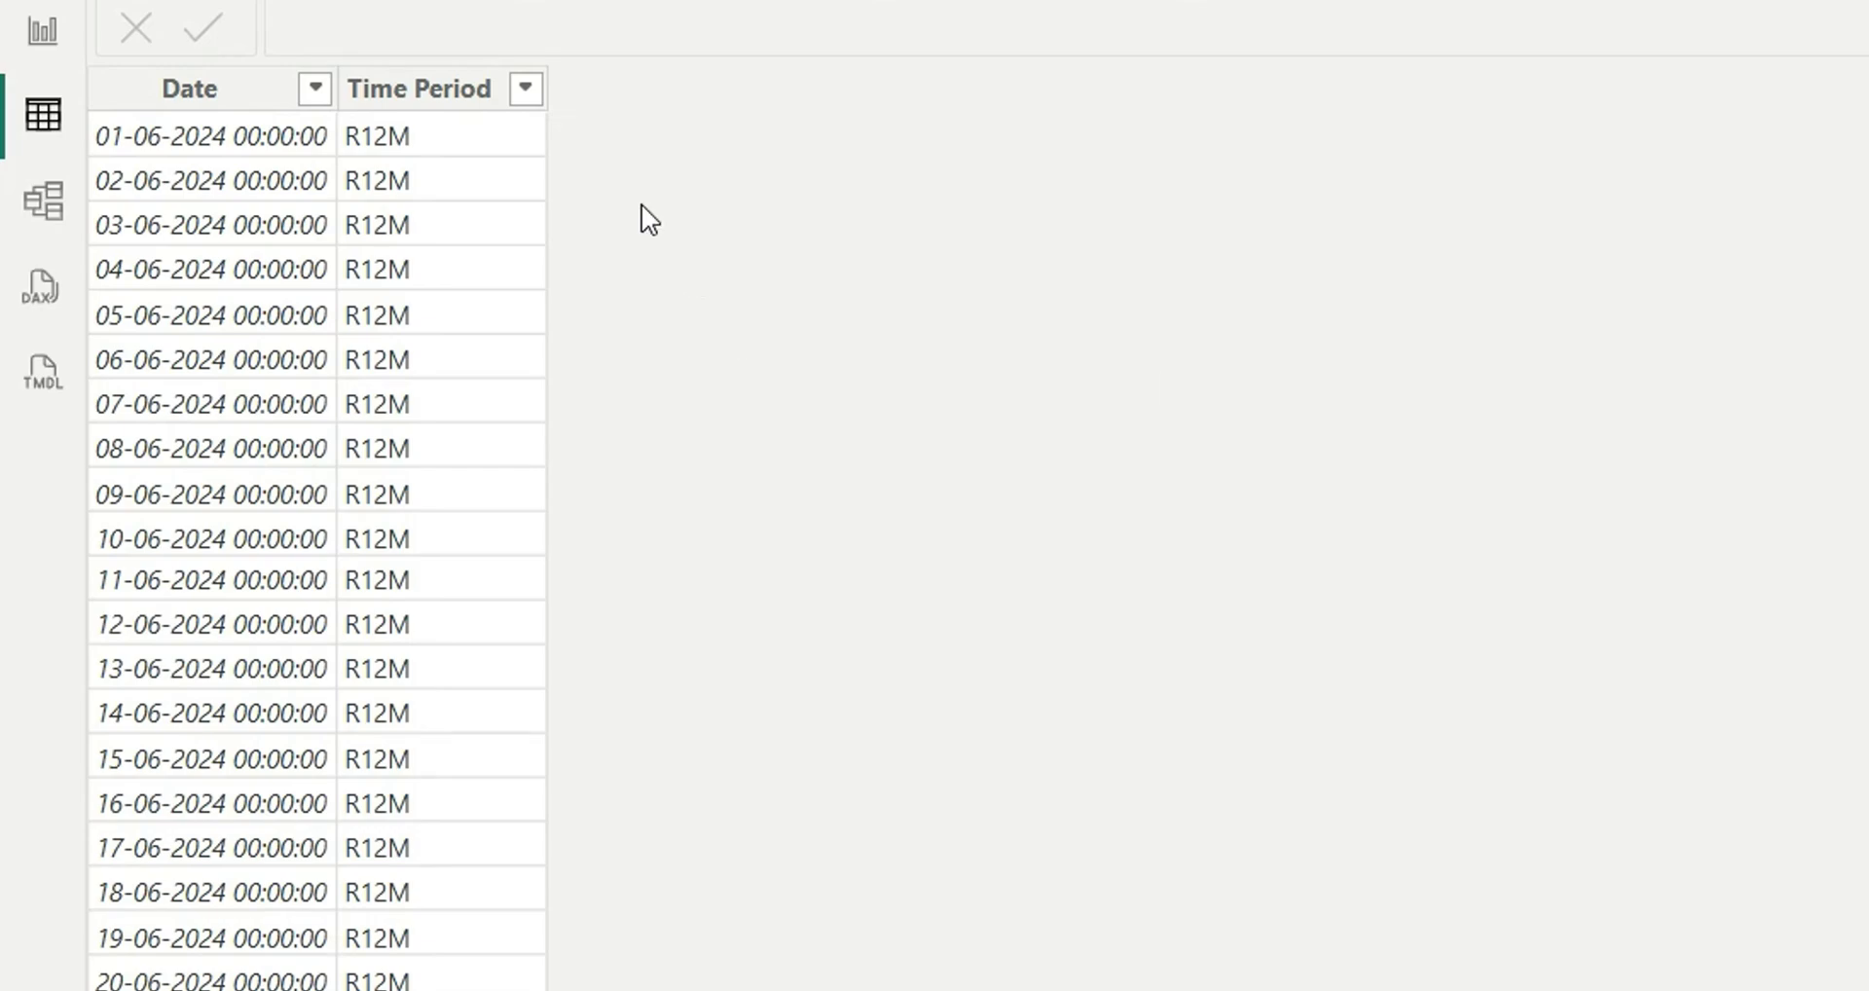
{"action": "left_click", "coordinate": [209, 98]}
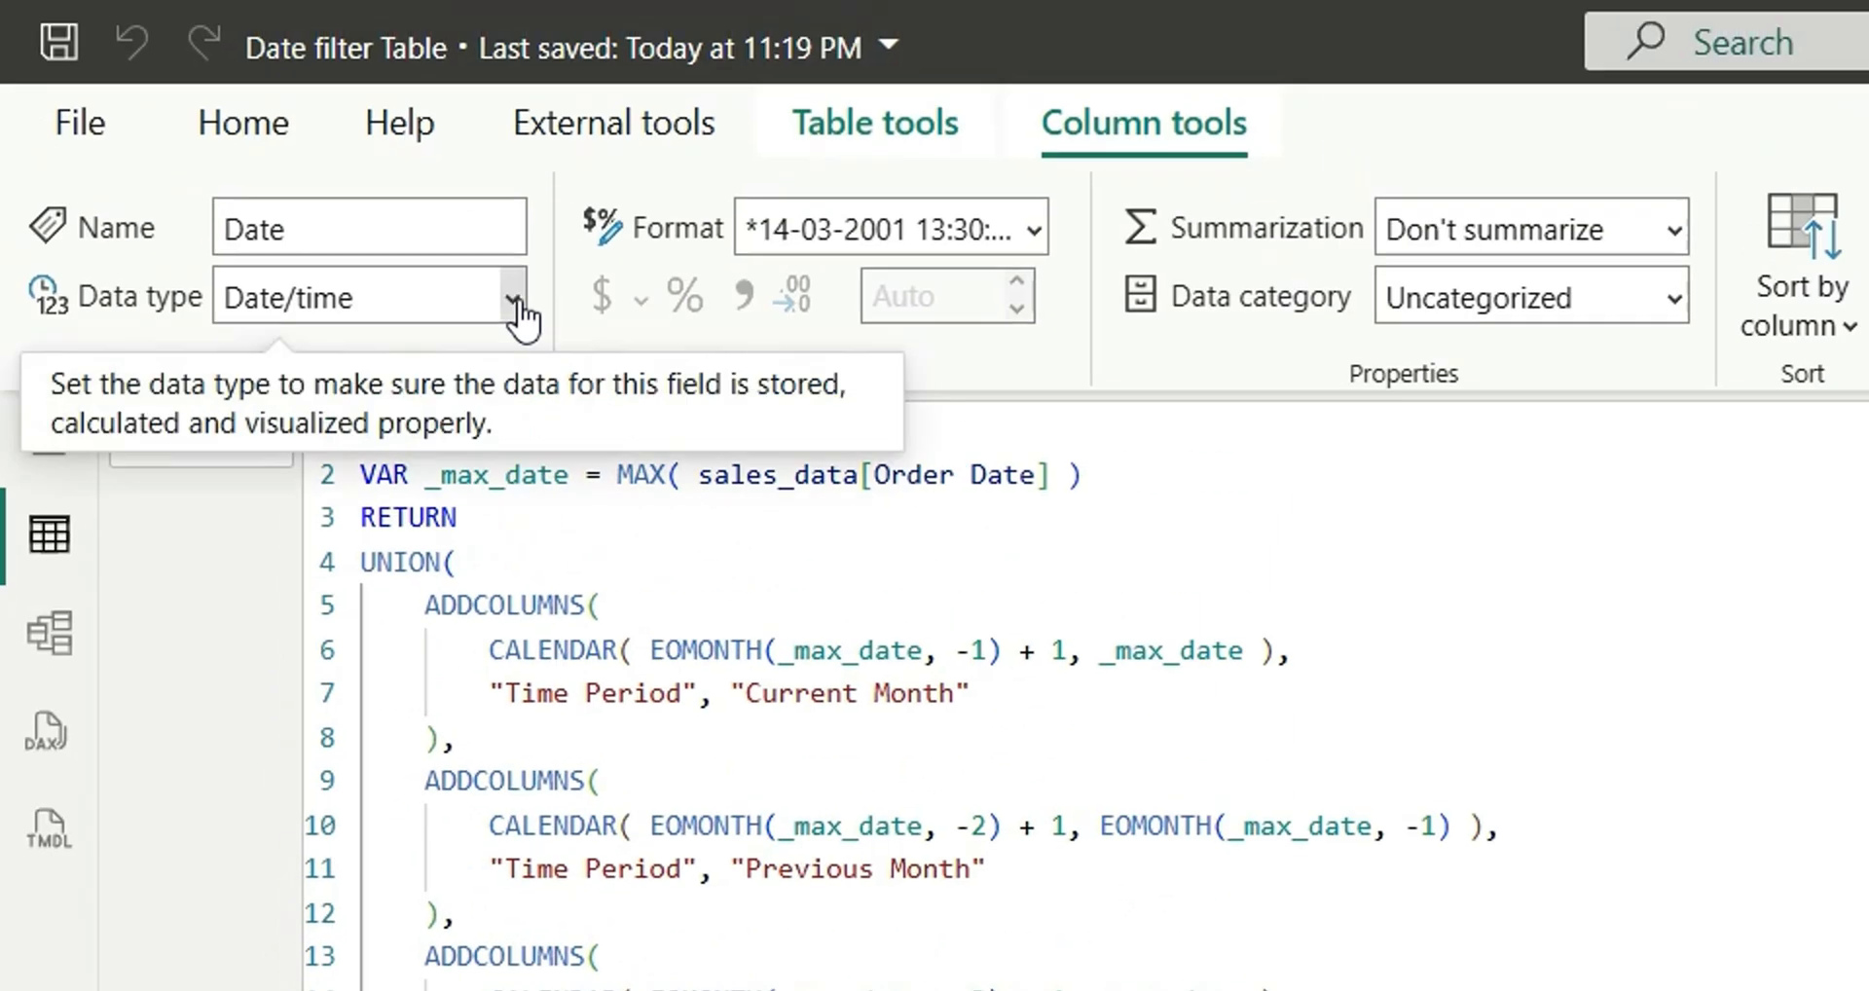
{"action": "left_click", "coordinate": [521, 318]}
{"action": "left_click", "coordinate": [283, 652]}
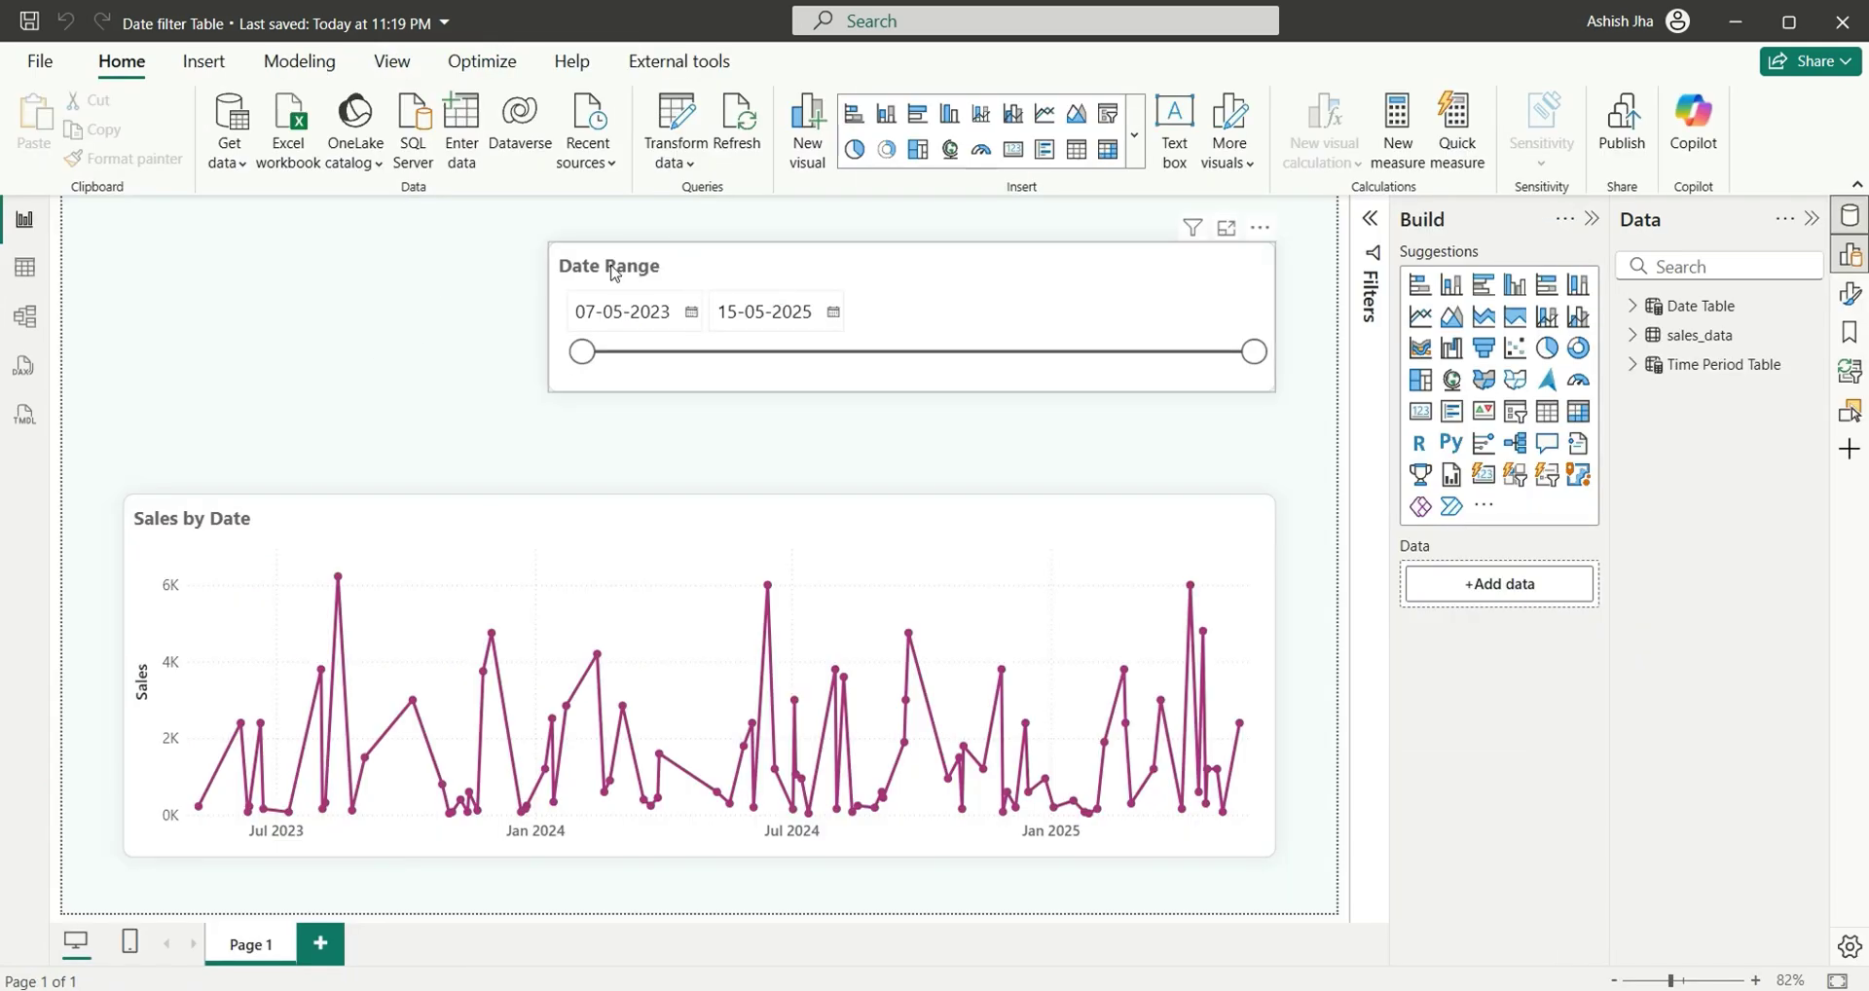
Step: Add a slicer titled "Select Time Period" with the Time Period field beside the Date Range slicer, and select Current Month in it
{"action": "left_click", "coordinate": [690, 261]}
{"action": "key", "text": "ctrl+c"}
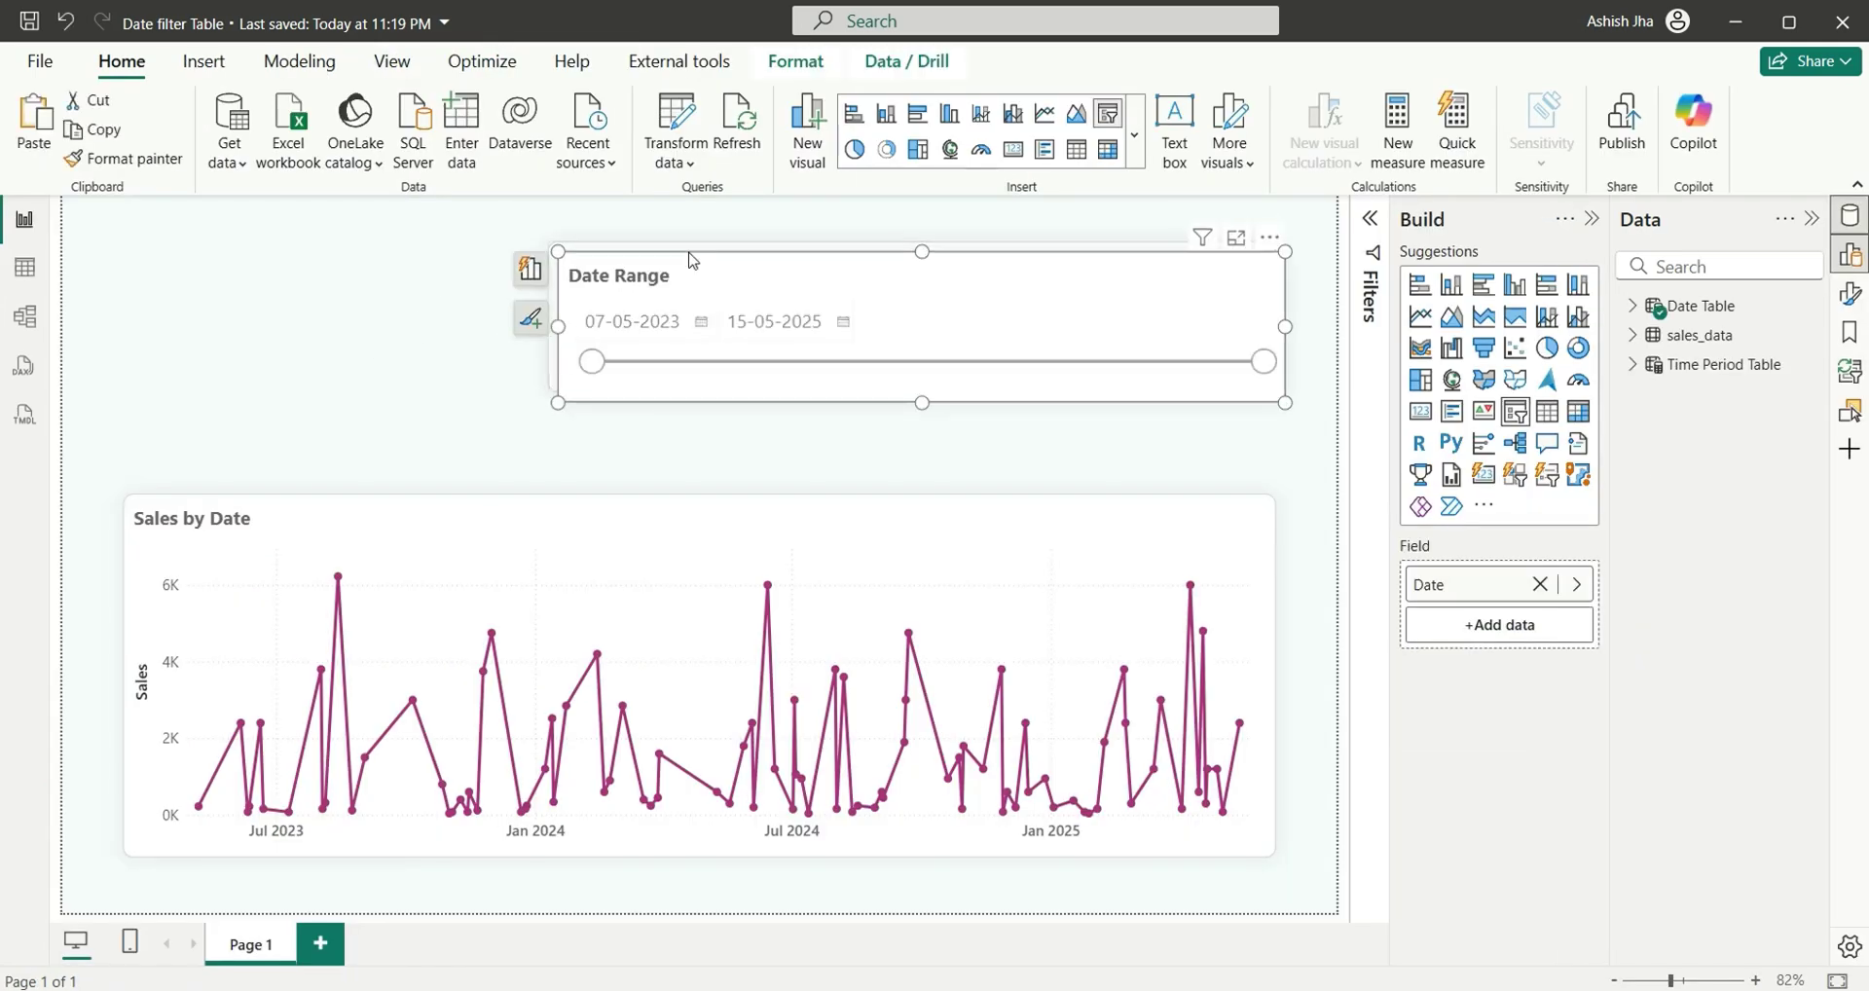
{"action": "key", "text": "ctrl+v"}
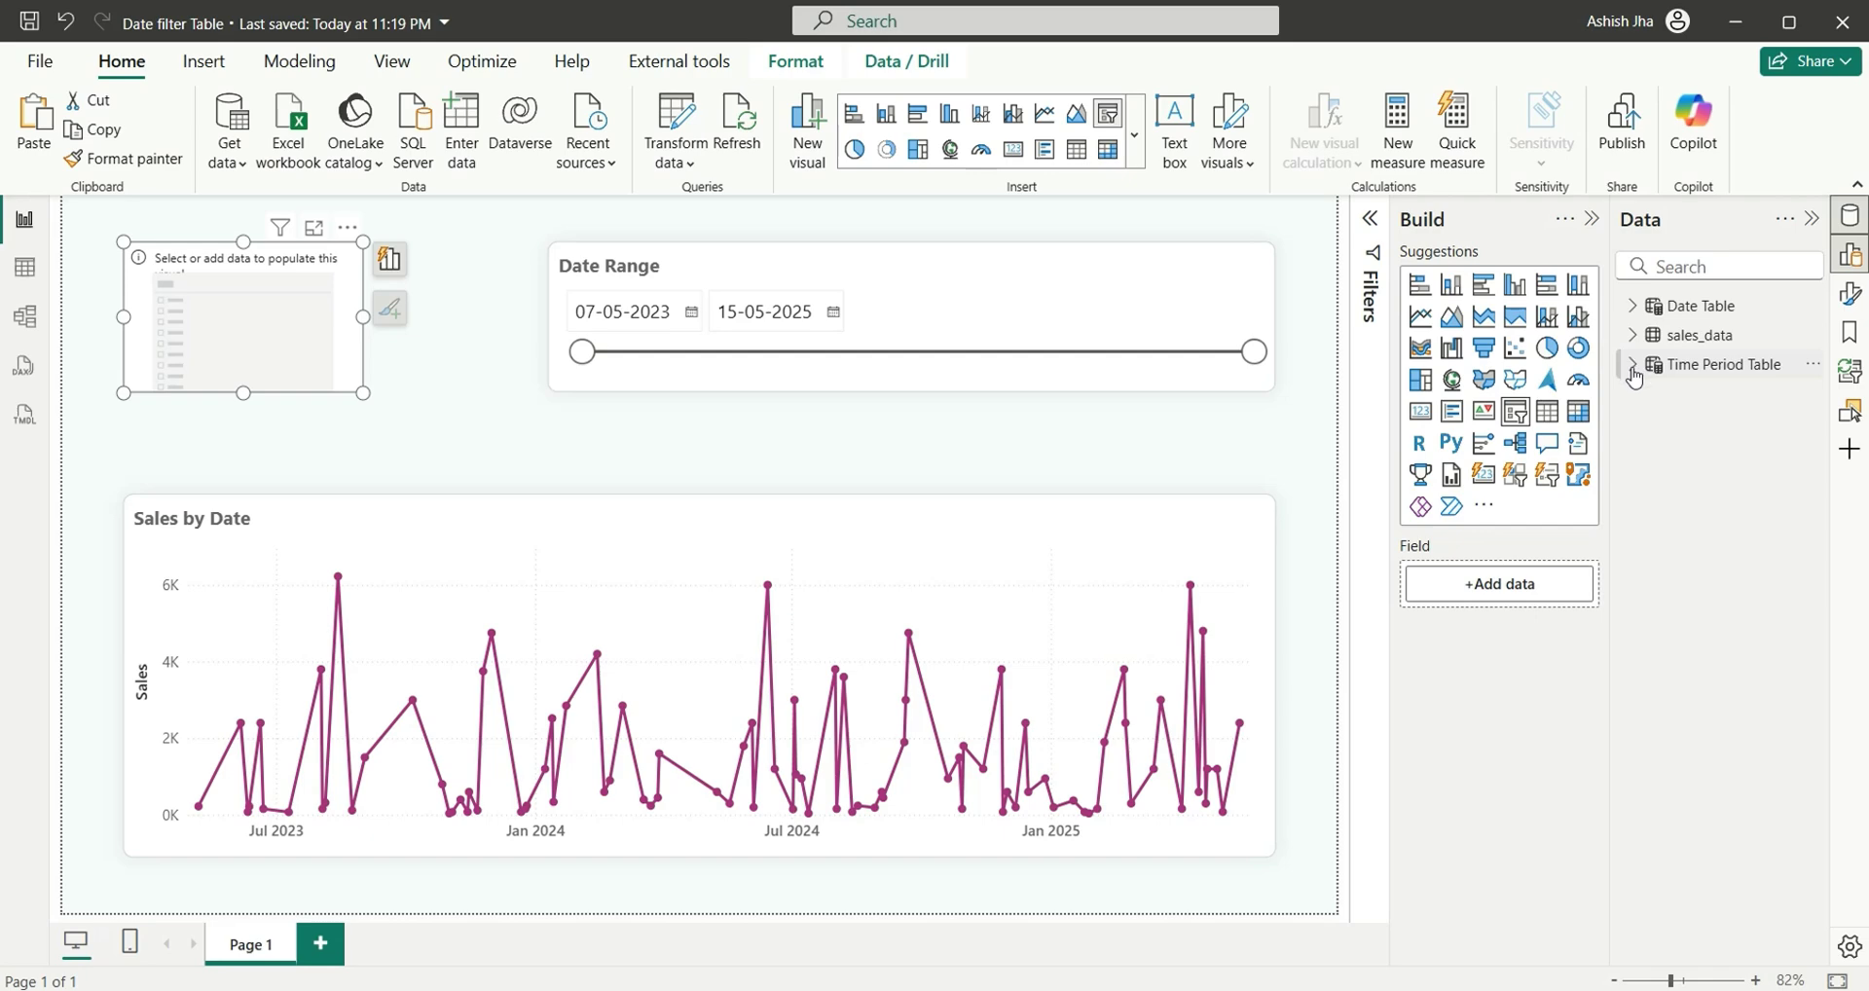
{"action": "left_click", "coordinate": [1632, 366]}
{"action": "left_click", "coordinate": [1671, 423]}
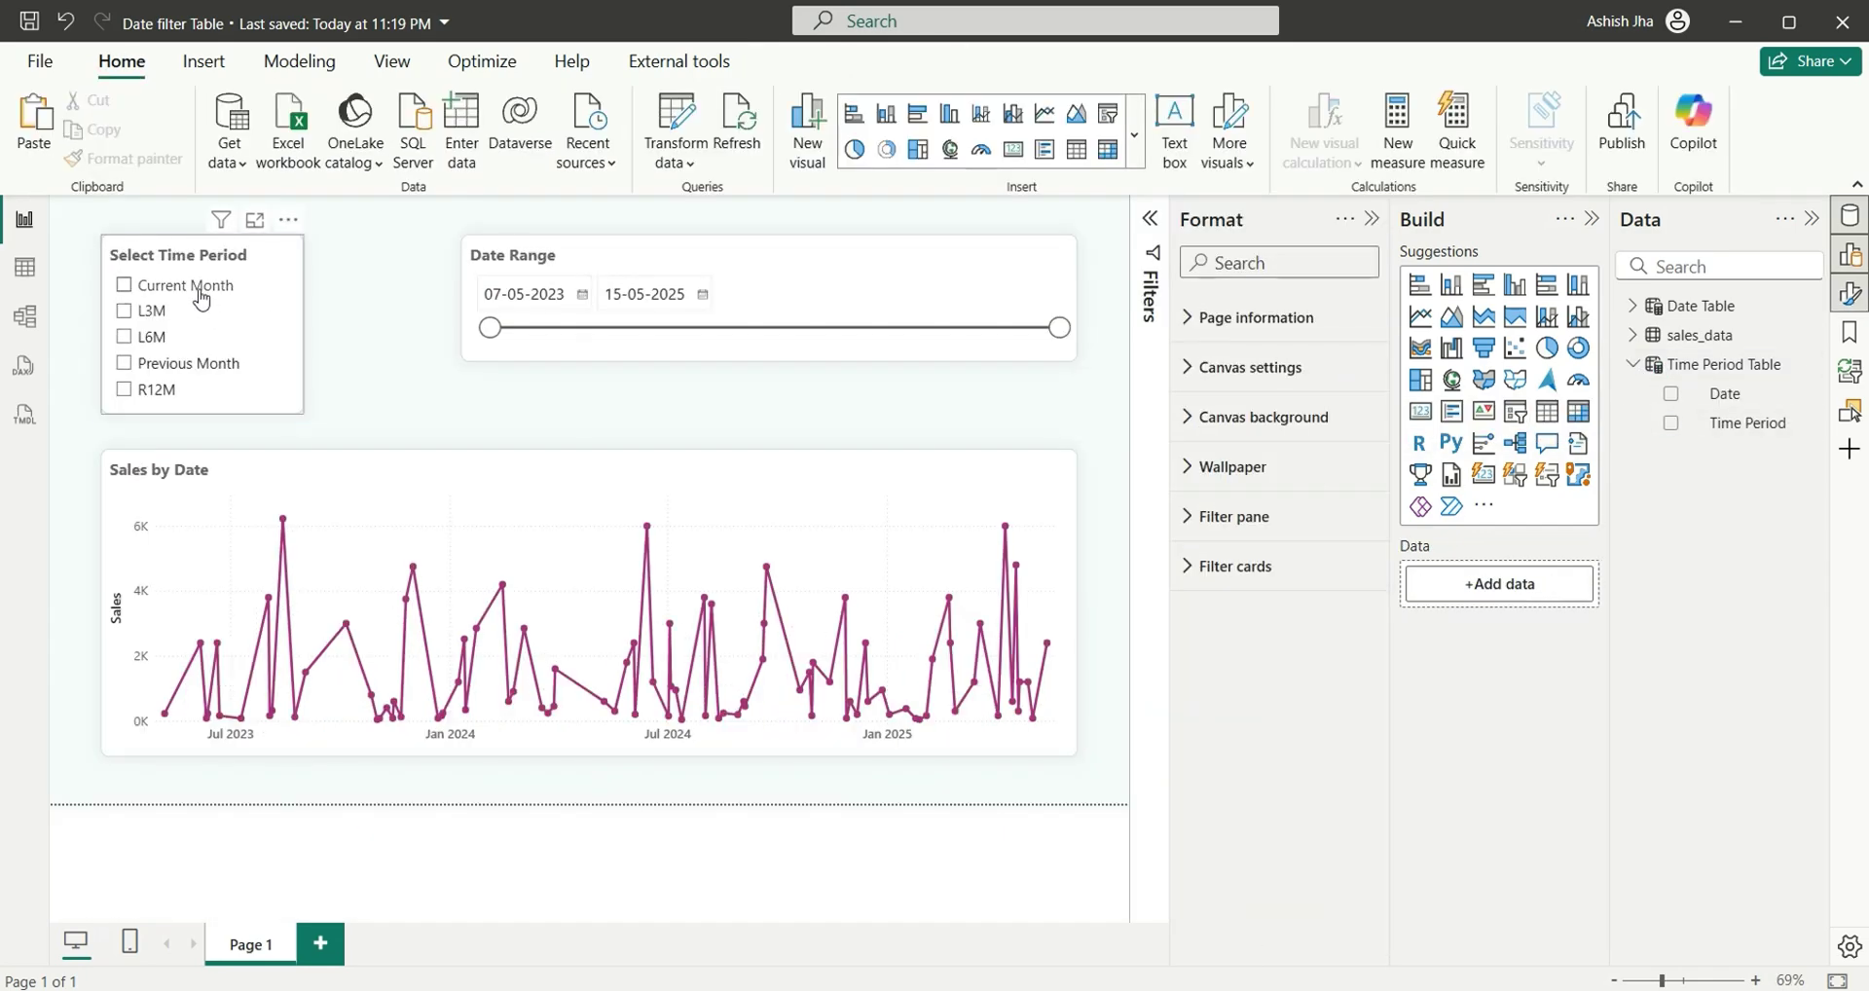
{"action": "left_click", "coordinate": [200, 292]}
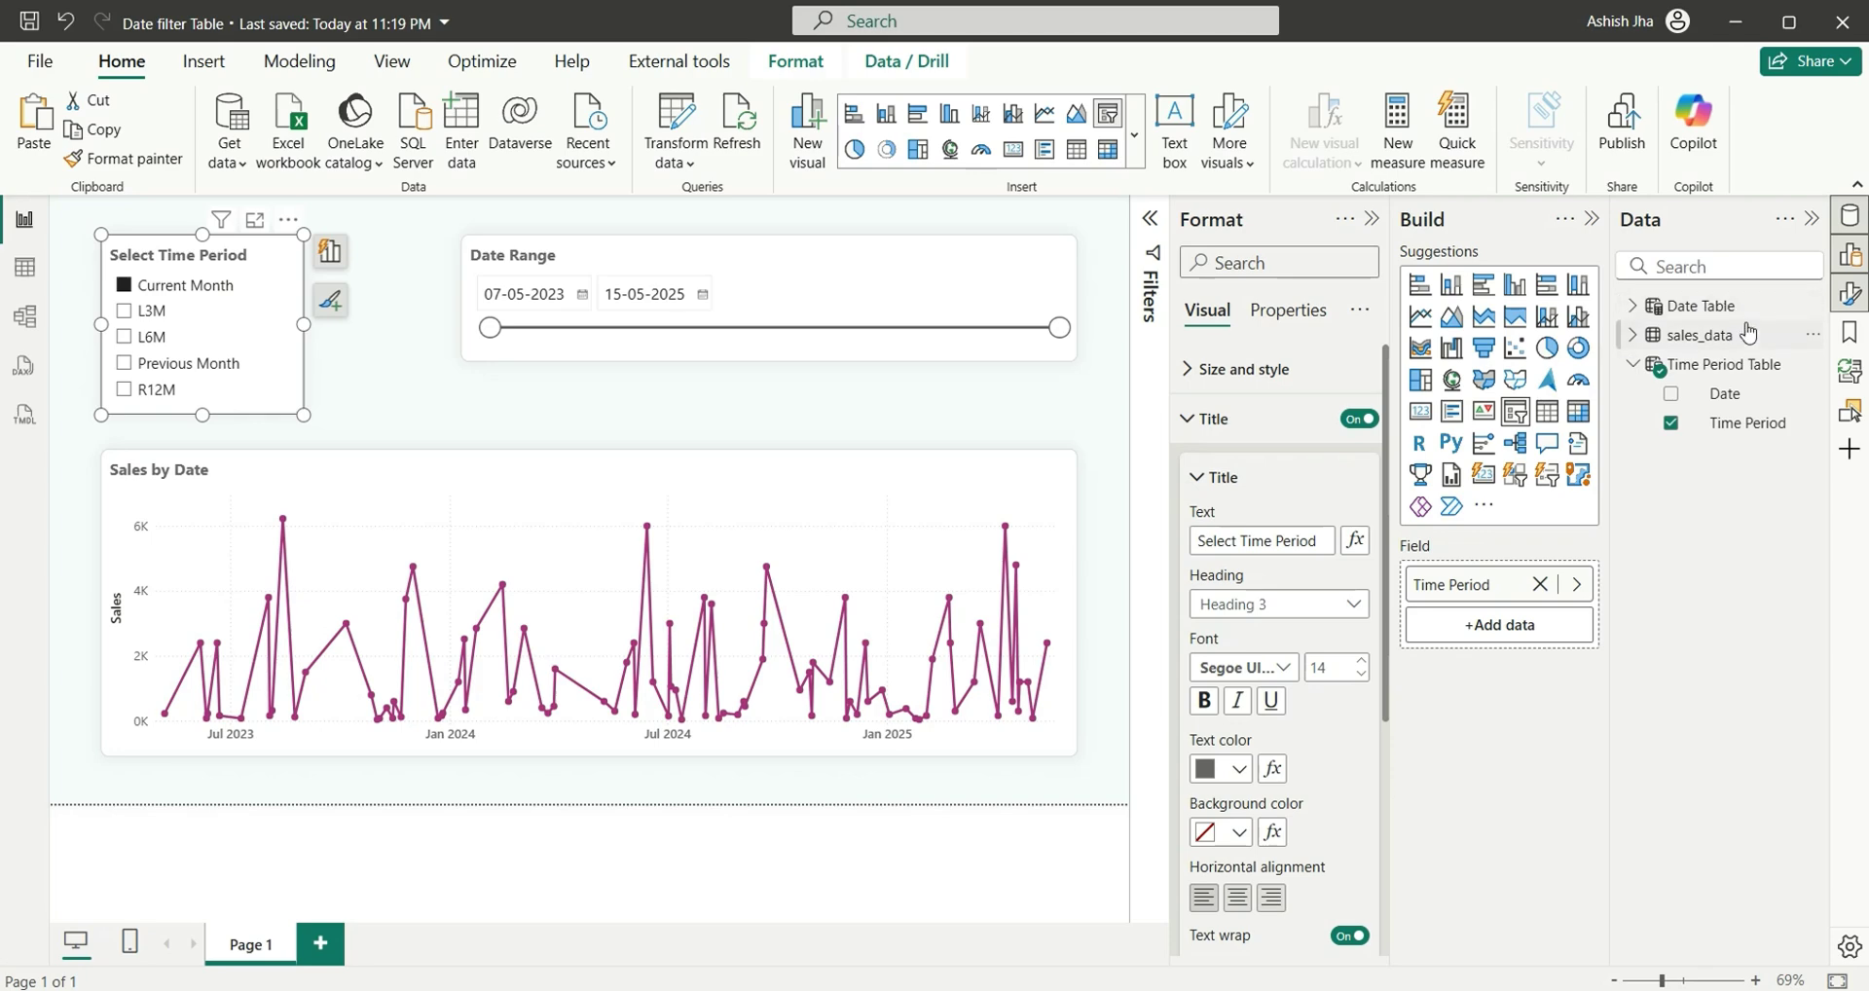
{"action": "left_click", "coordinate": [422, 408]}
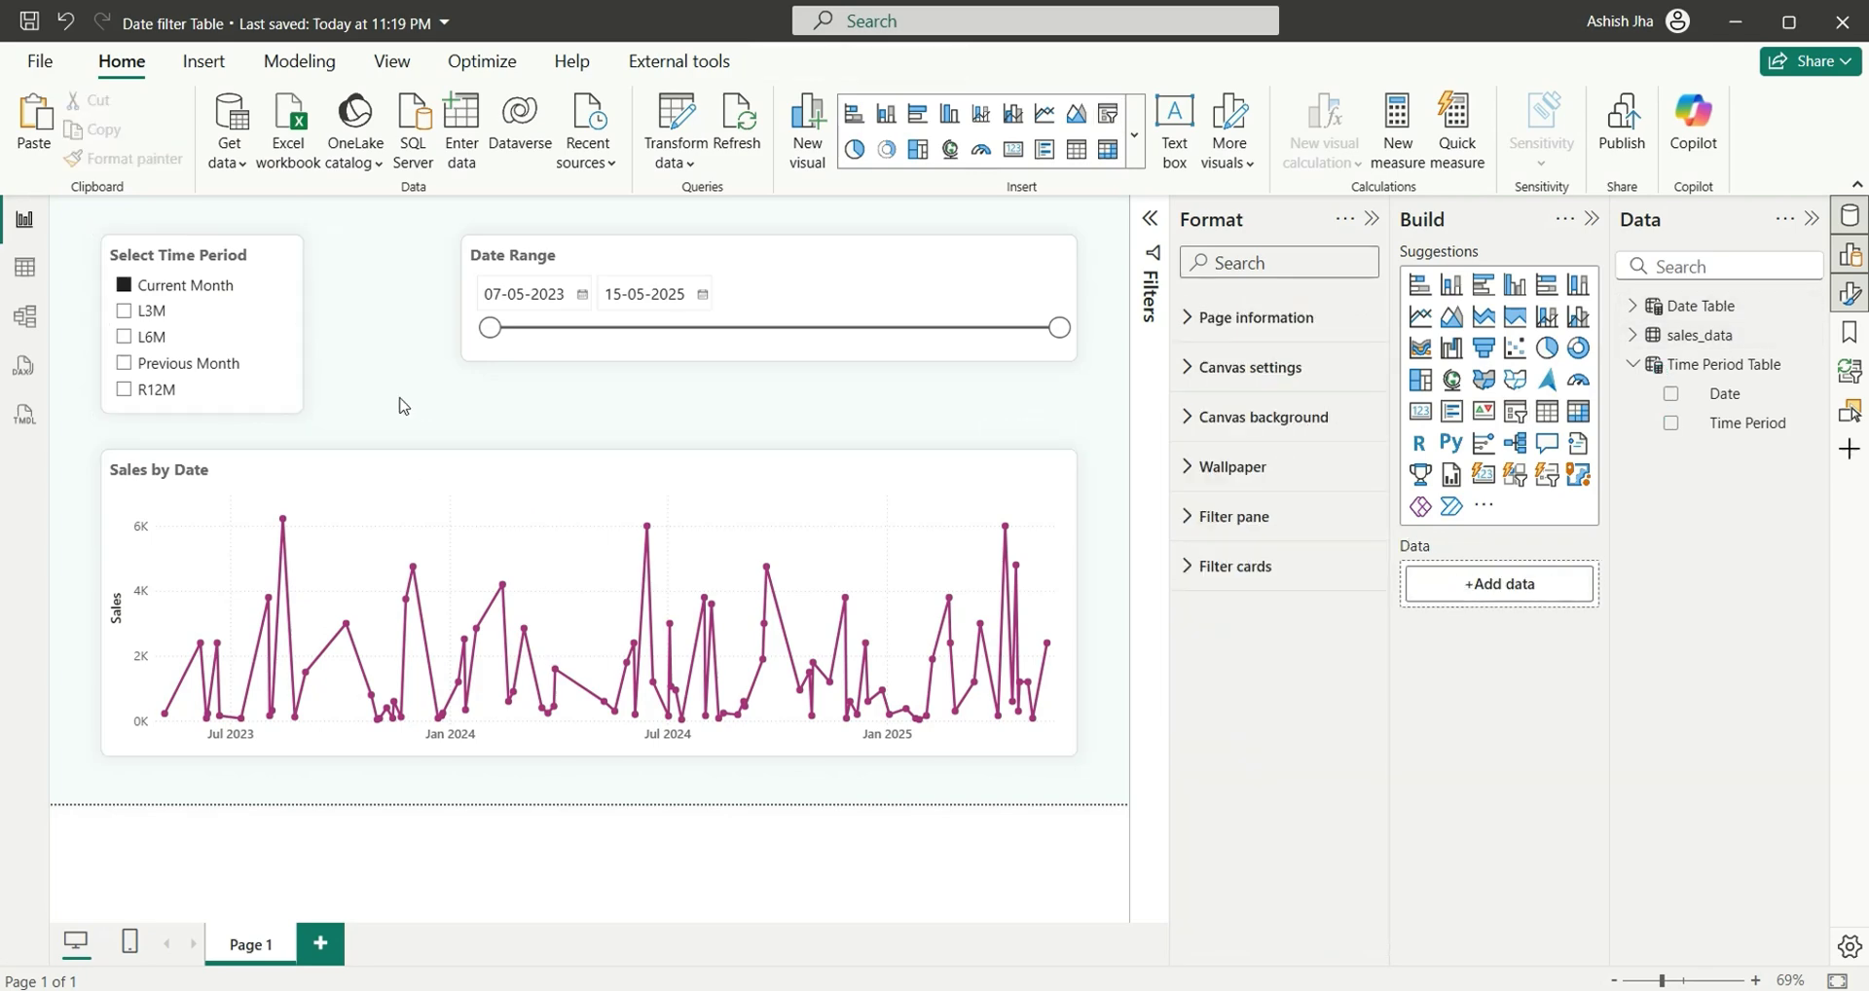
Step: Open the data model diagram and place the Time Period Table above and to the left of the Date Table
{"action": "left_click", "coordinate": [25, 316]}
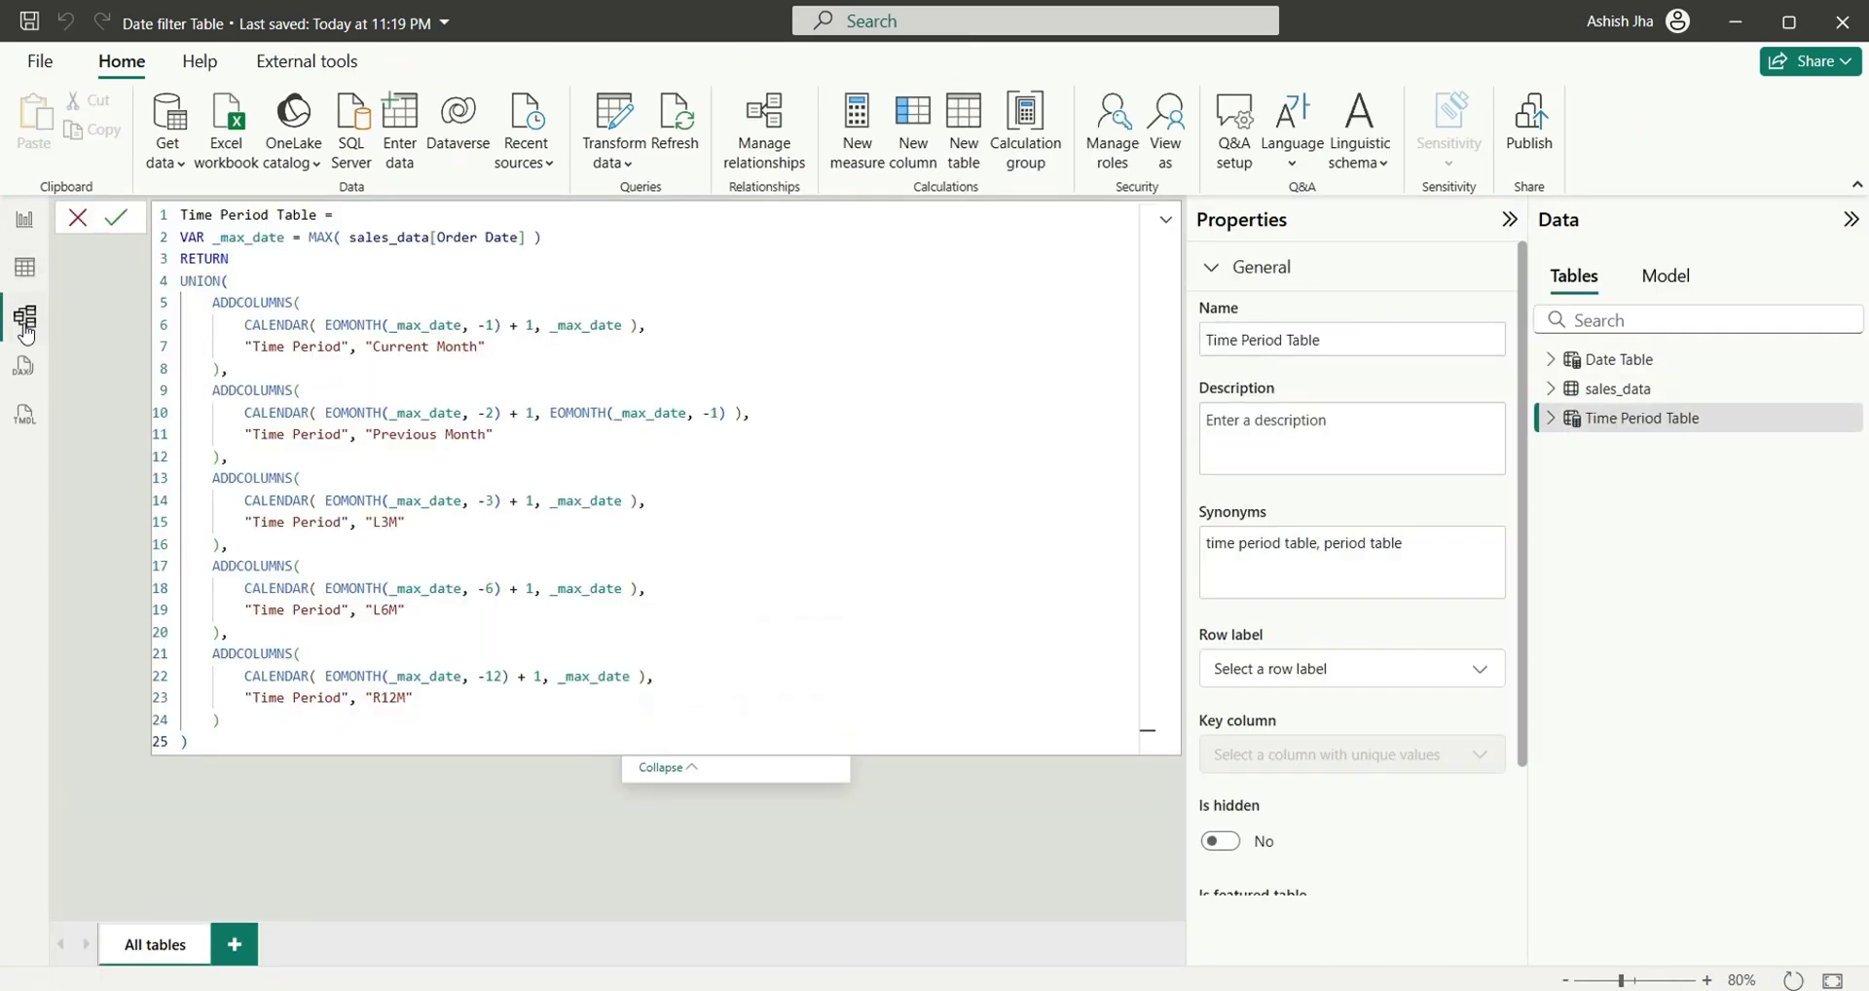
{"action": "left_click", "coordinate": [117, 216]}
{"action": "left_click_drag", "start_coordinate": [526, 380], "coordinate": [155, 285]}
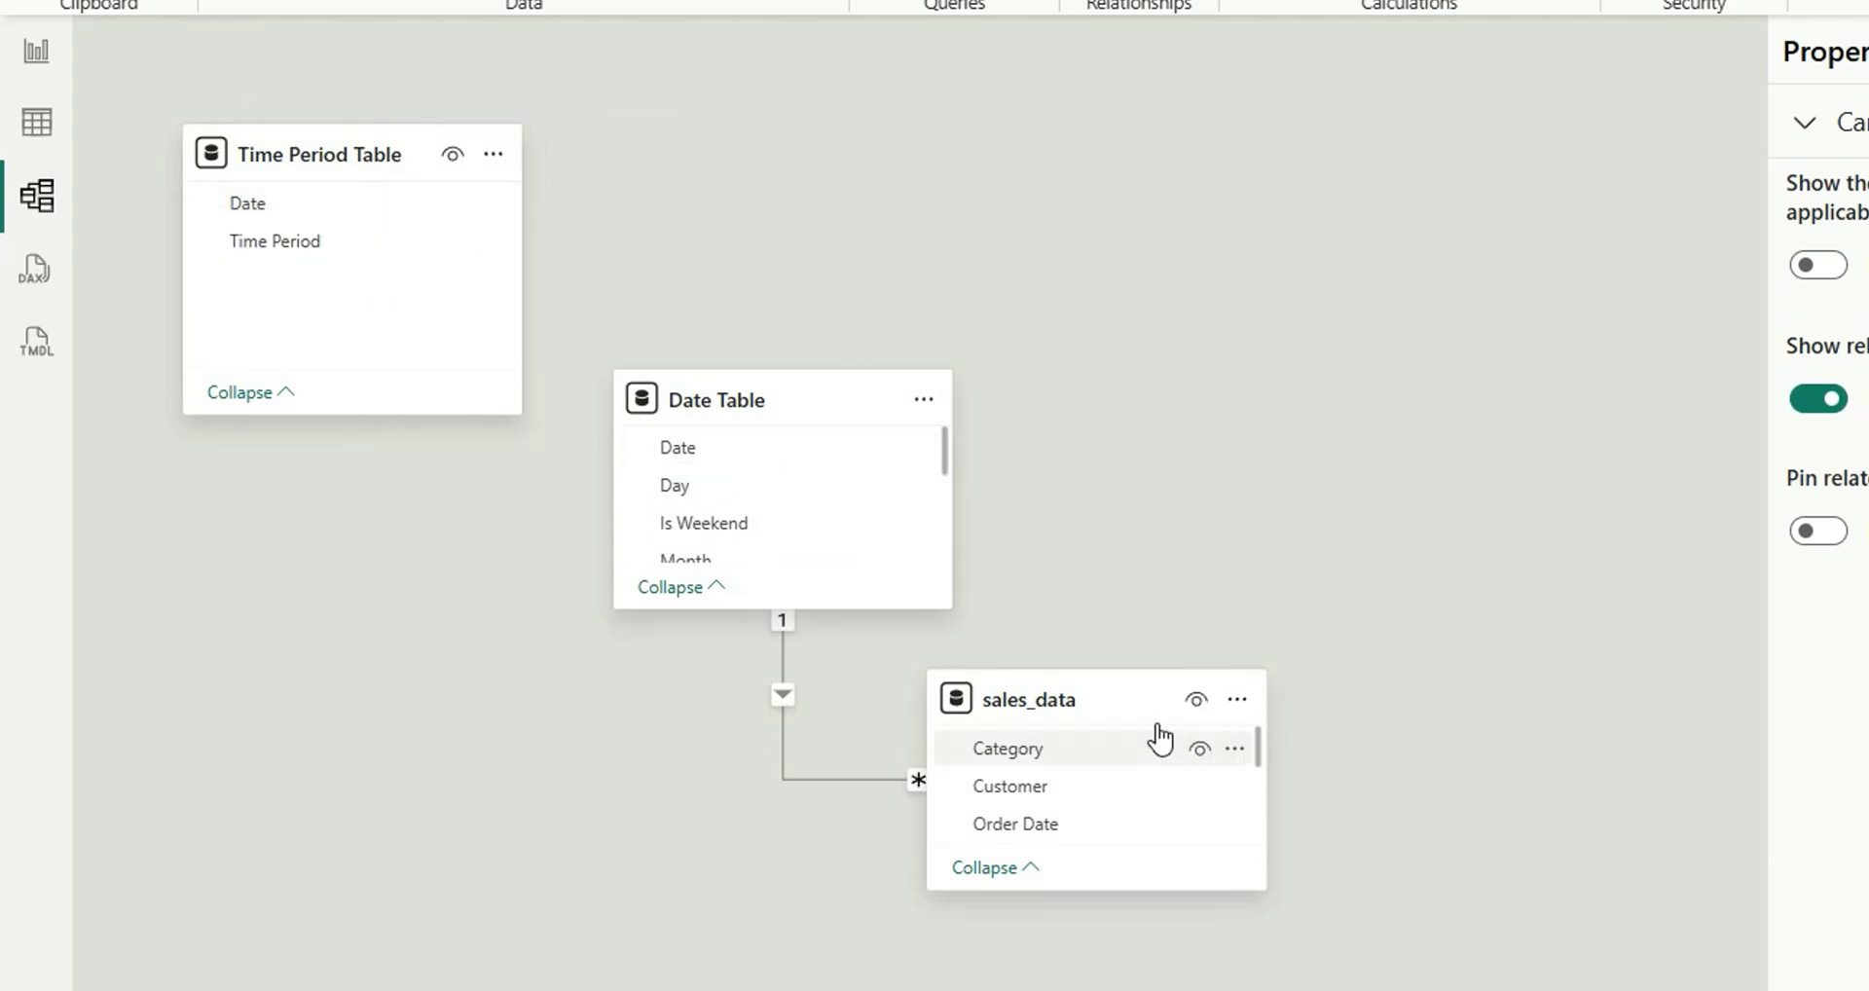
Step: Relate the Date Table's Date column to the Time Period Table's Date column, one to many, with cross-filter direction Both
{"action": "mouse_move", "coordinate": [1124, 717]}
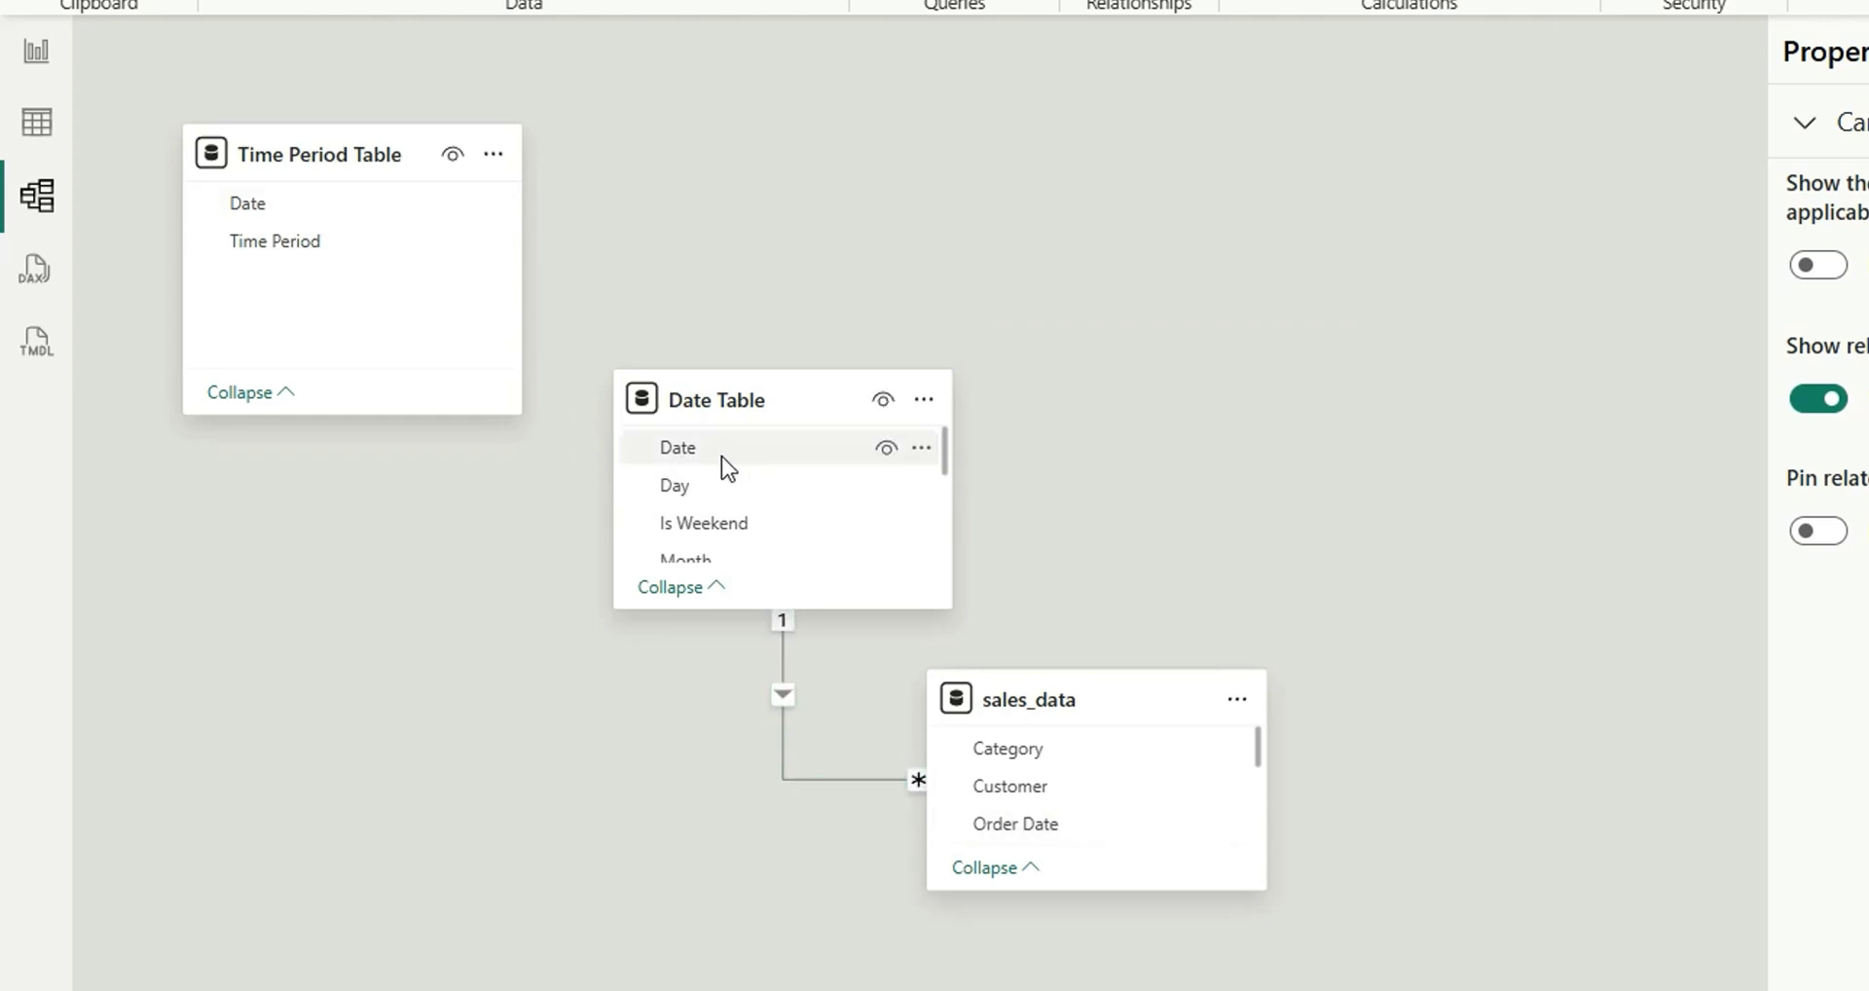
{"action": "left_click_drag", "start_coordinate": [721, 456], "coordinate": [318, 206]}
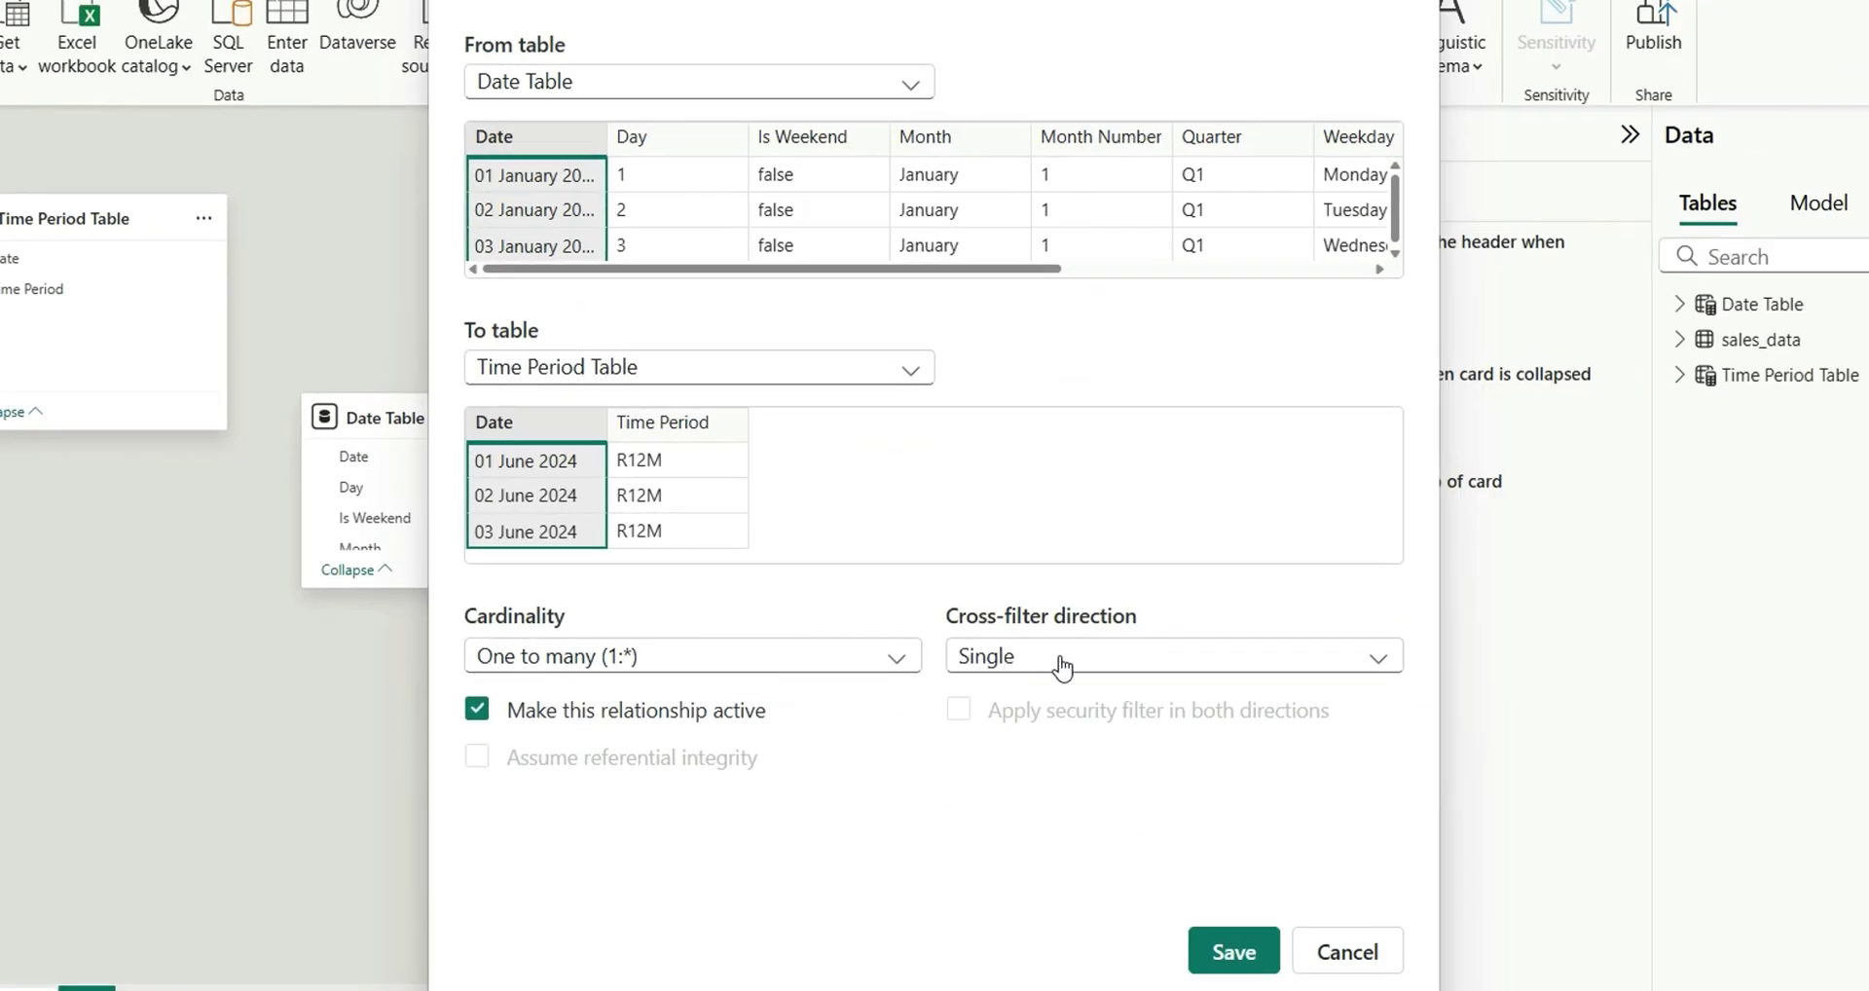
{"action": "left_click", "coordinate": [1066, 670]}
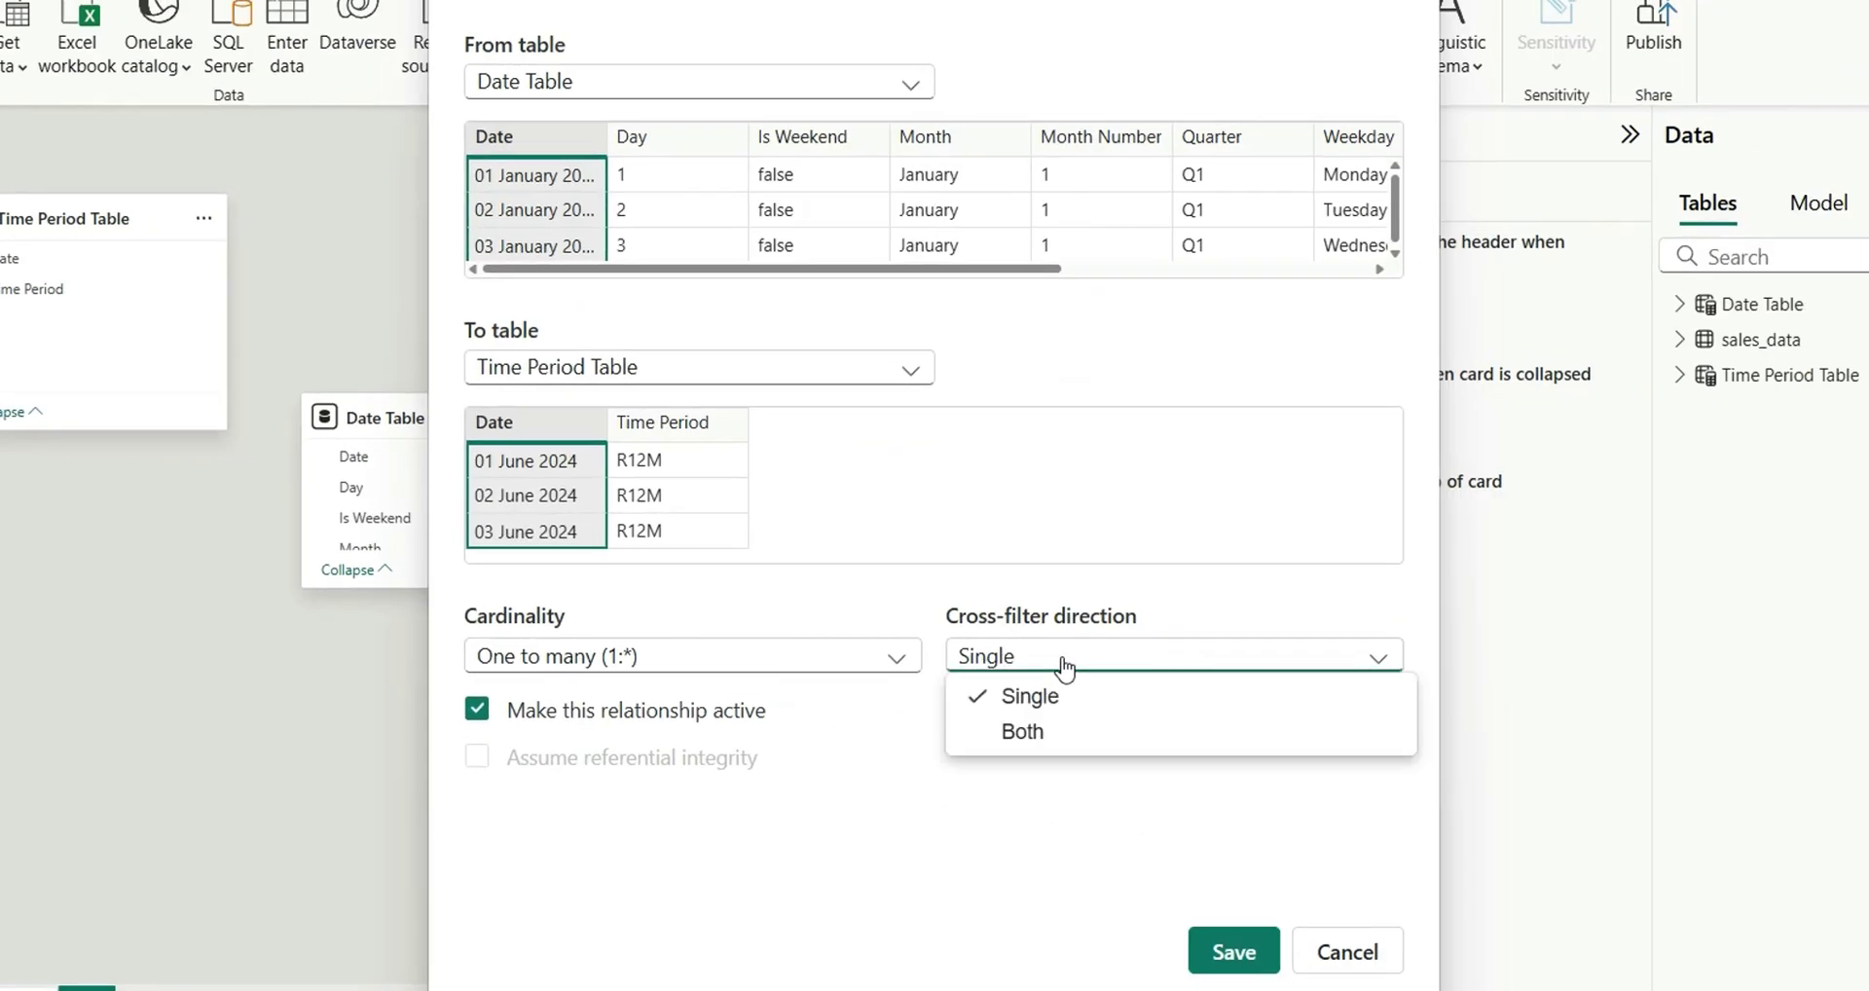
{"action": "left_click", "coordinate": [1051, 737]}
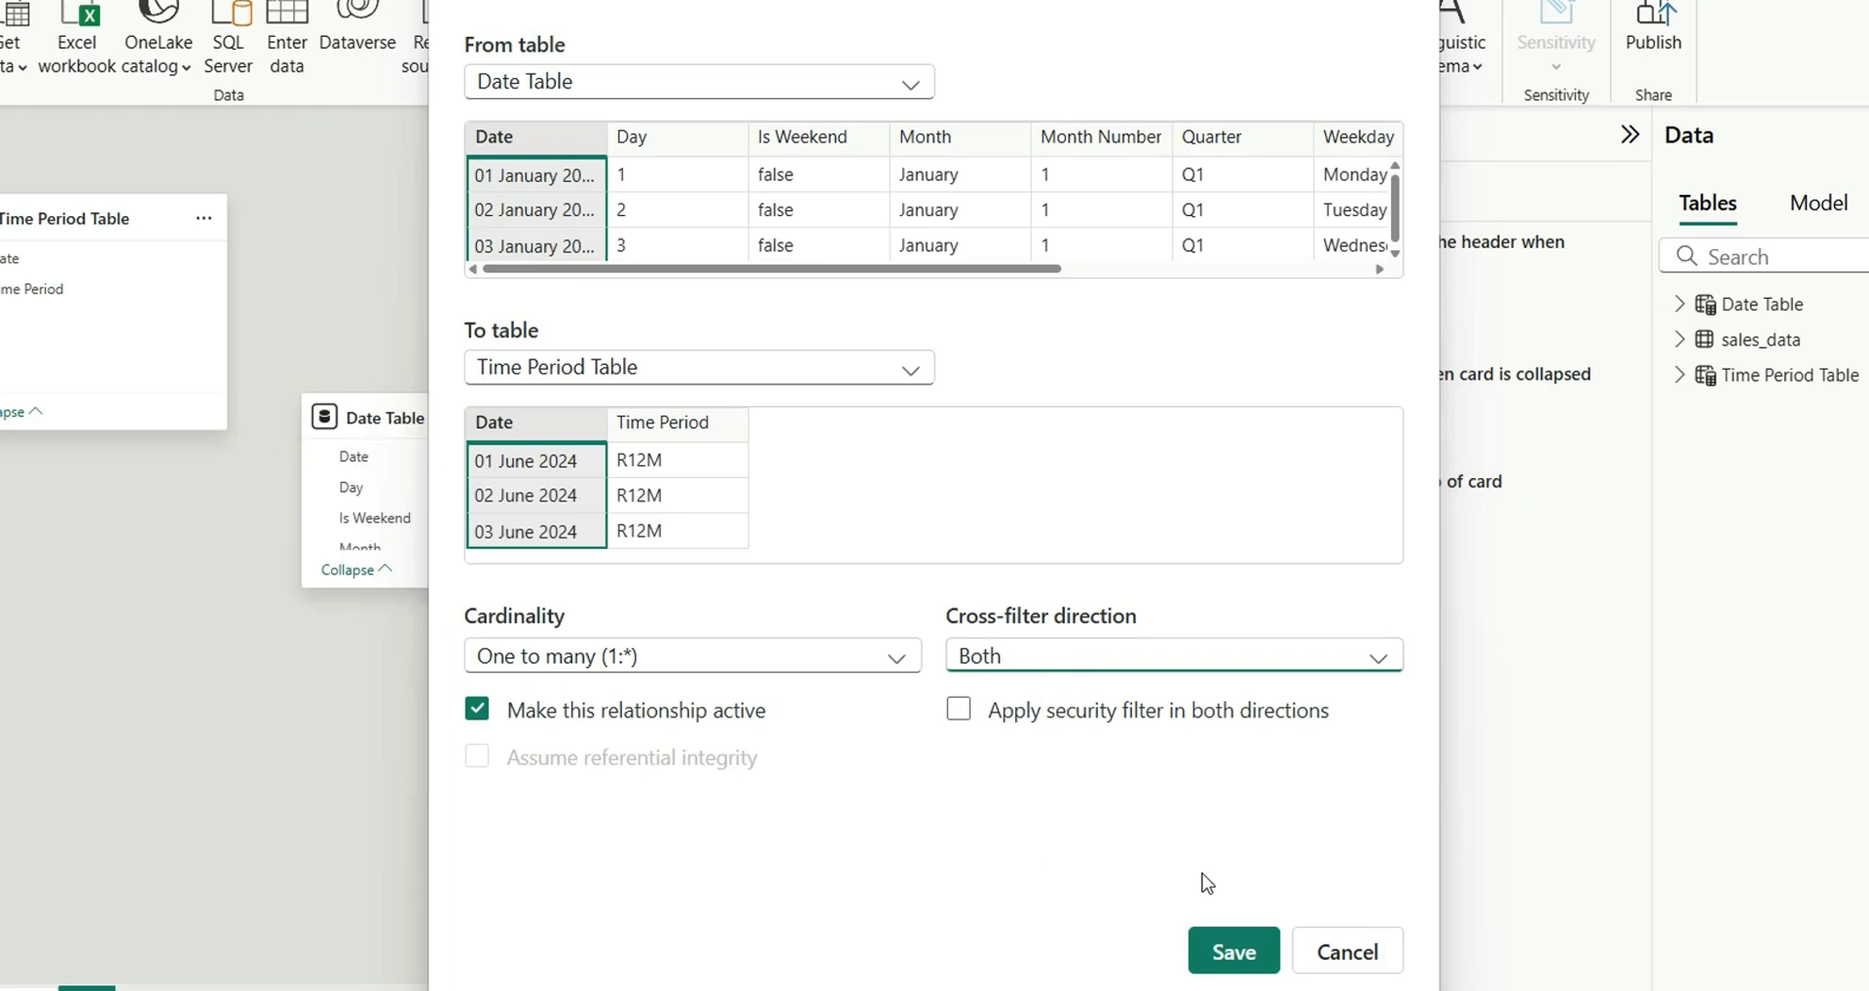
{"action": "left_click", "coordinate": [1233, 951]}
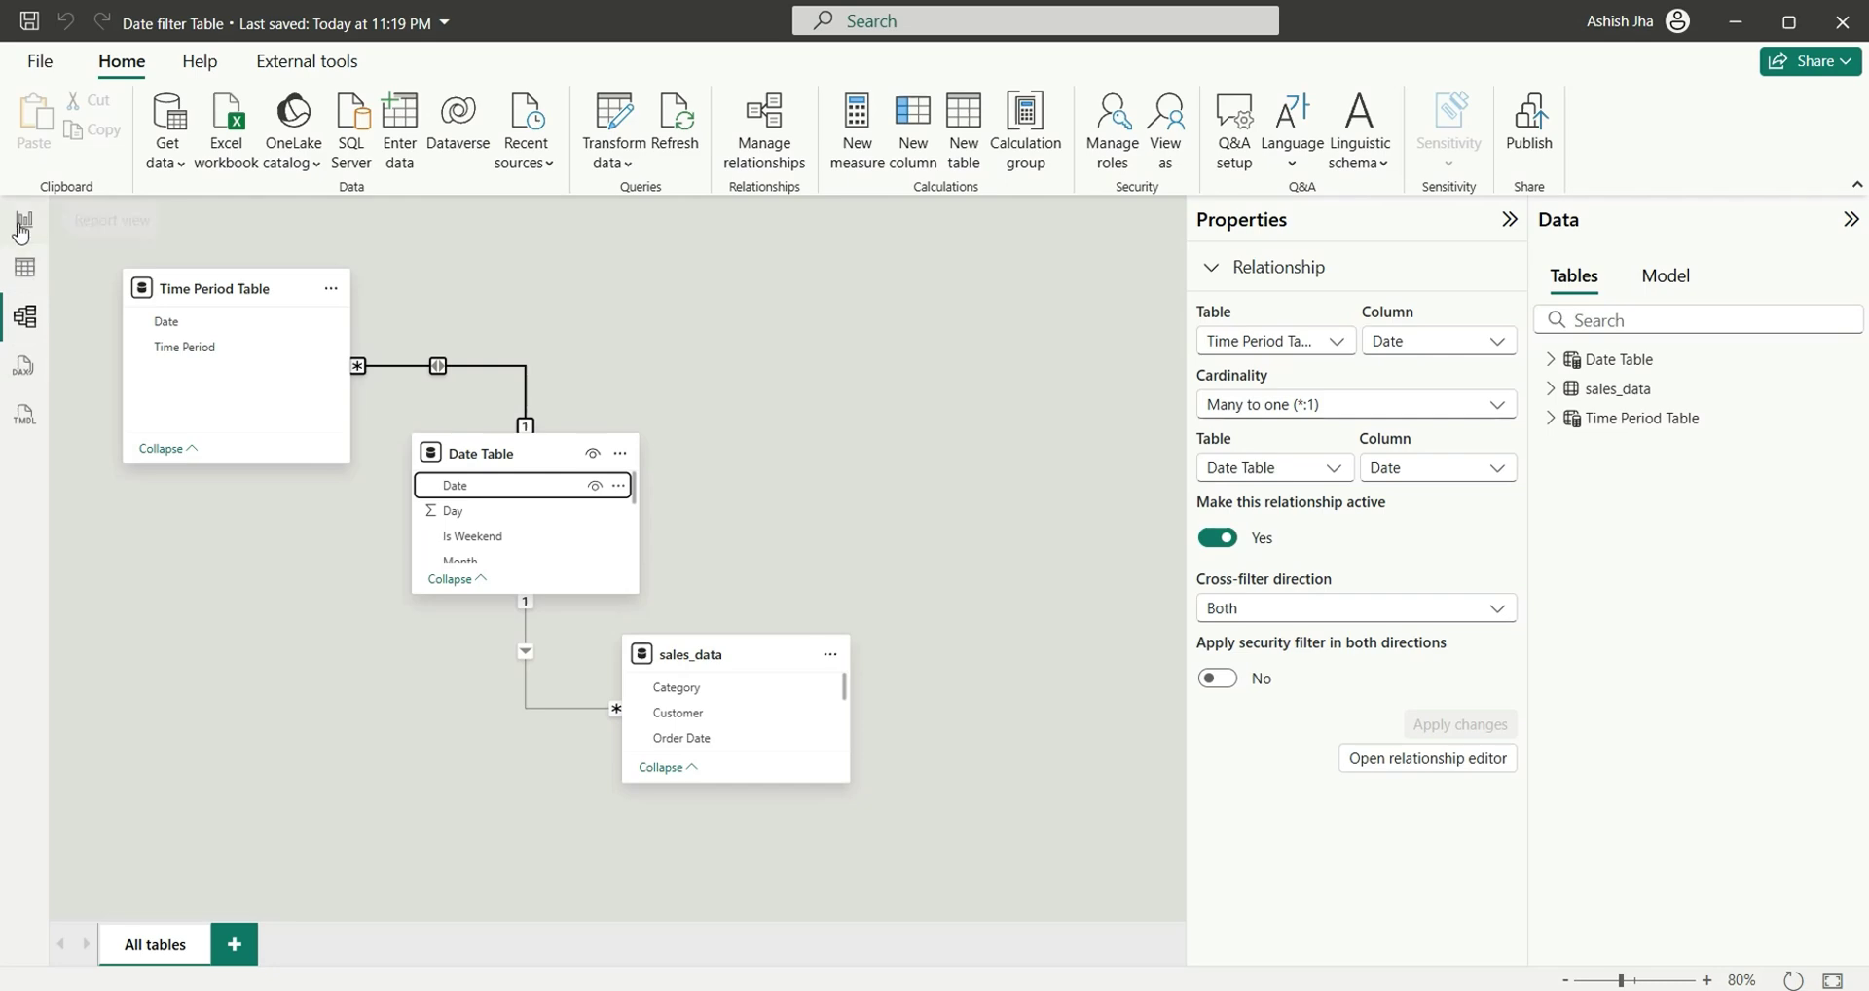
Step: Return to the report and test the time period slicer with Current Month, L3M and L6M
{"action": "left_click", "coordinate": [25, 220]}
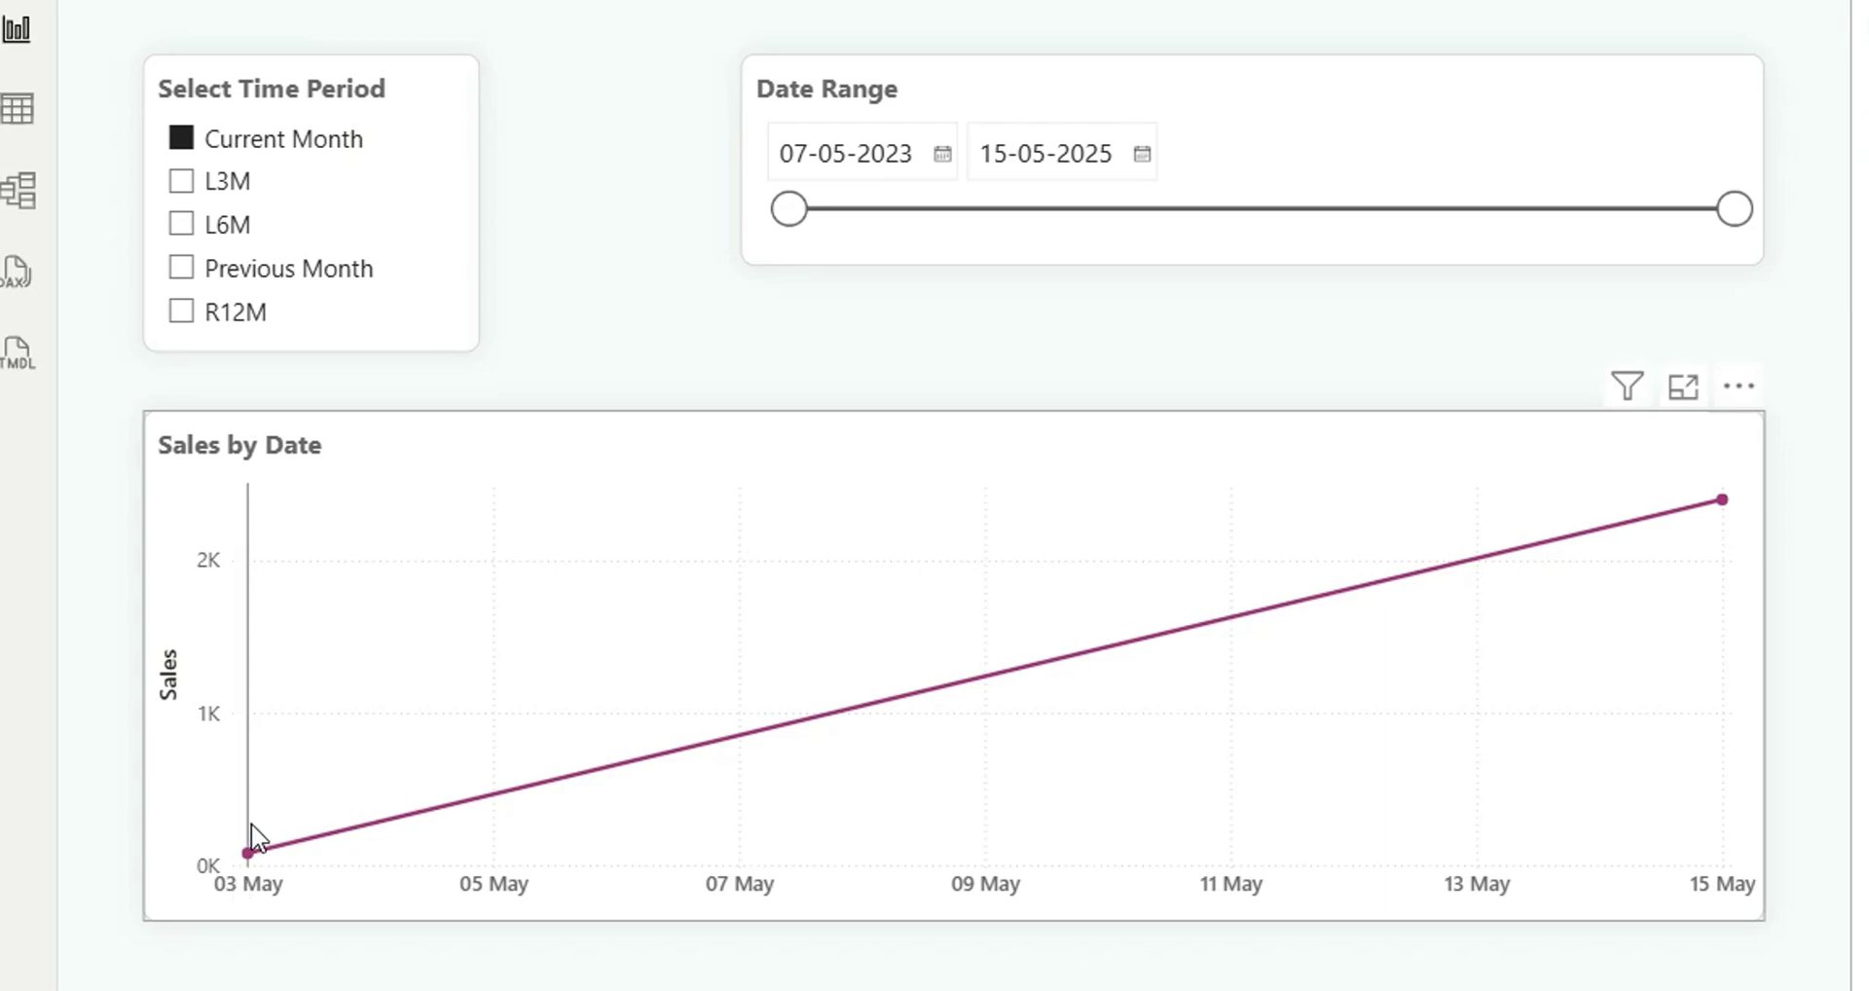
{"action": "left_click", "coordinate": [183, 138]}
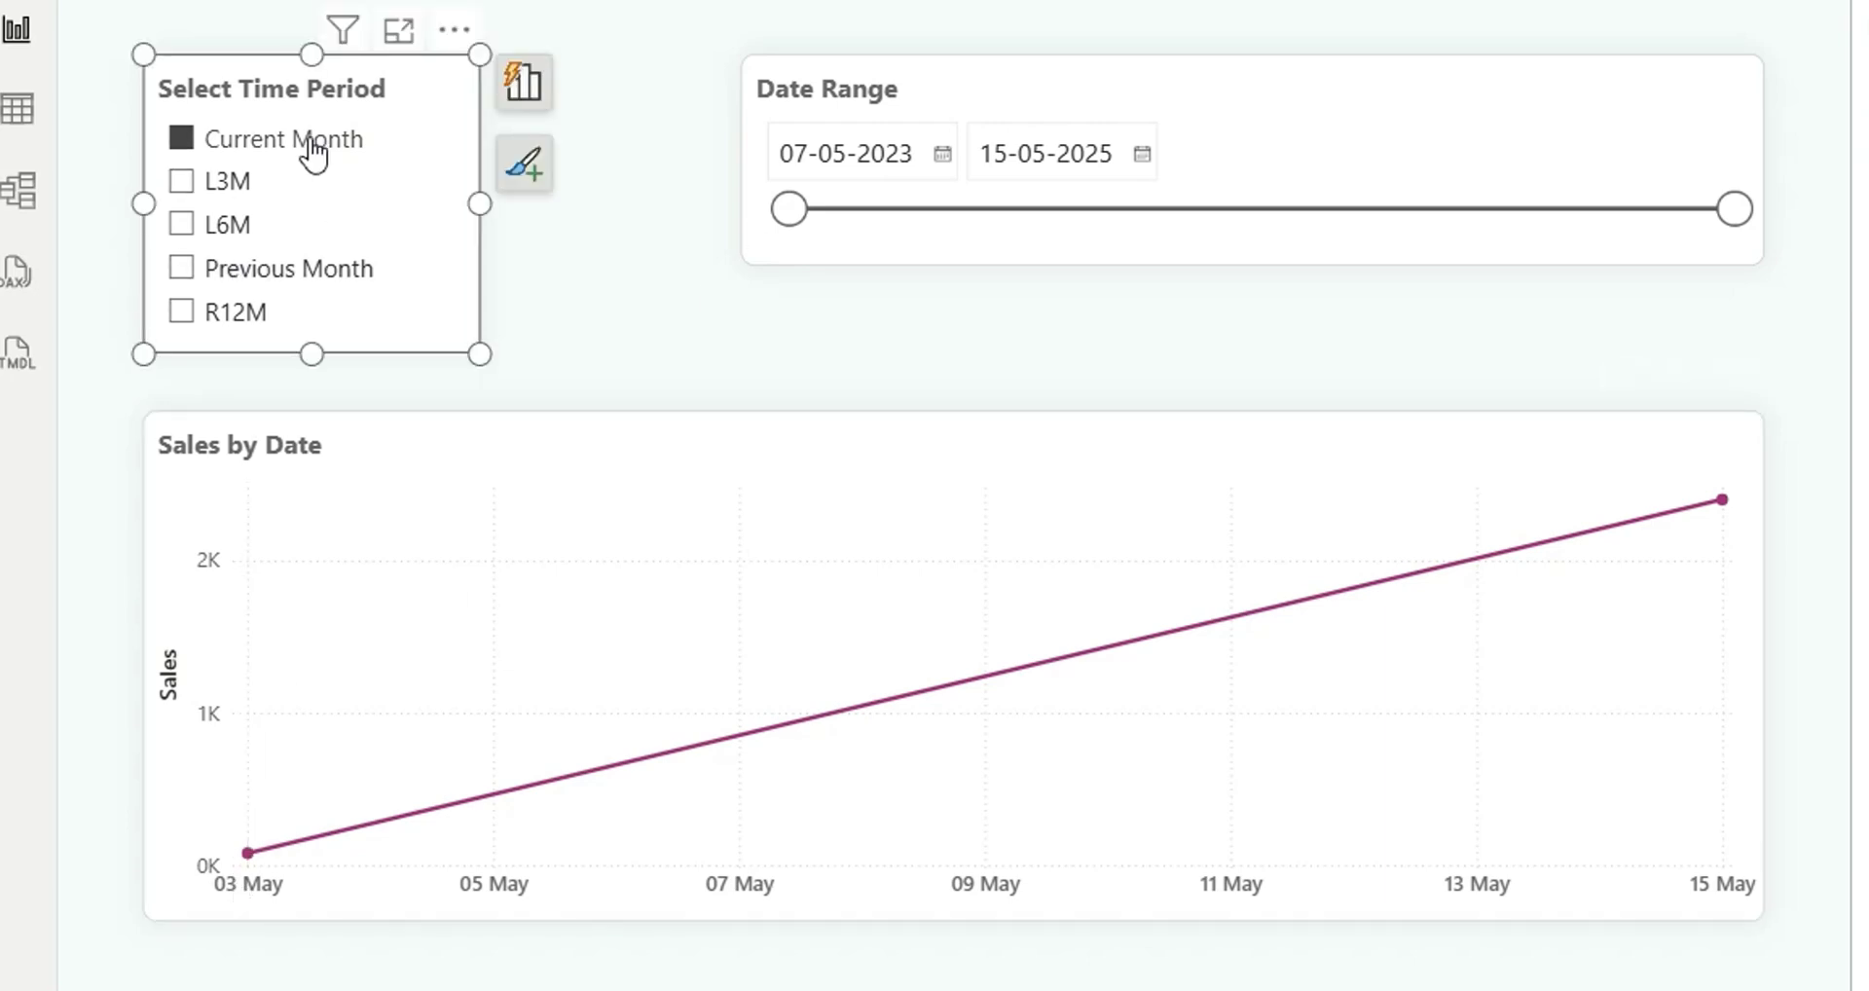
{"action": "left_click", "coordinate": [231, 202]}
{"action": "left_click", "coordinate": [230, 148]}
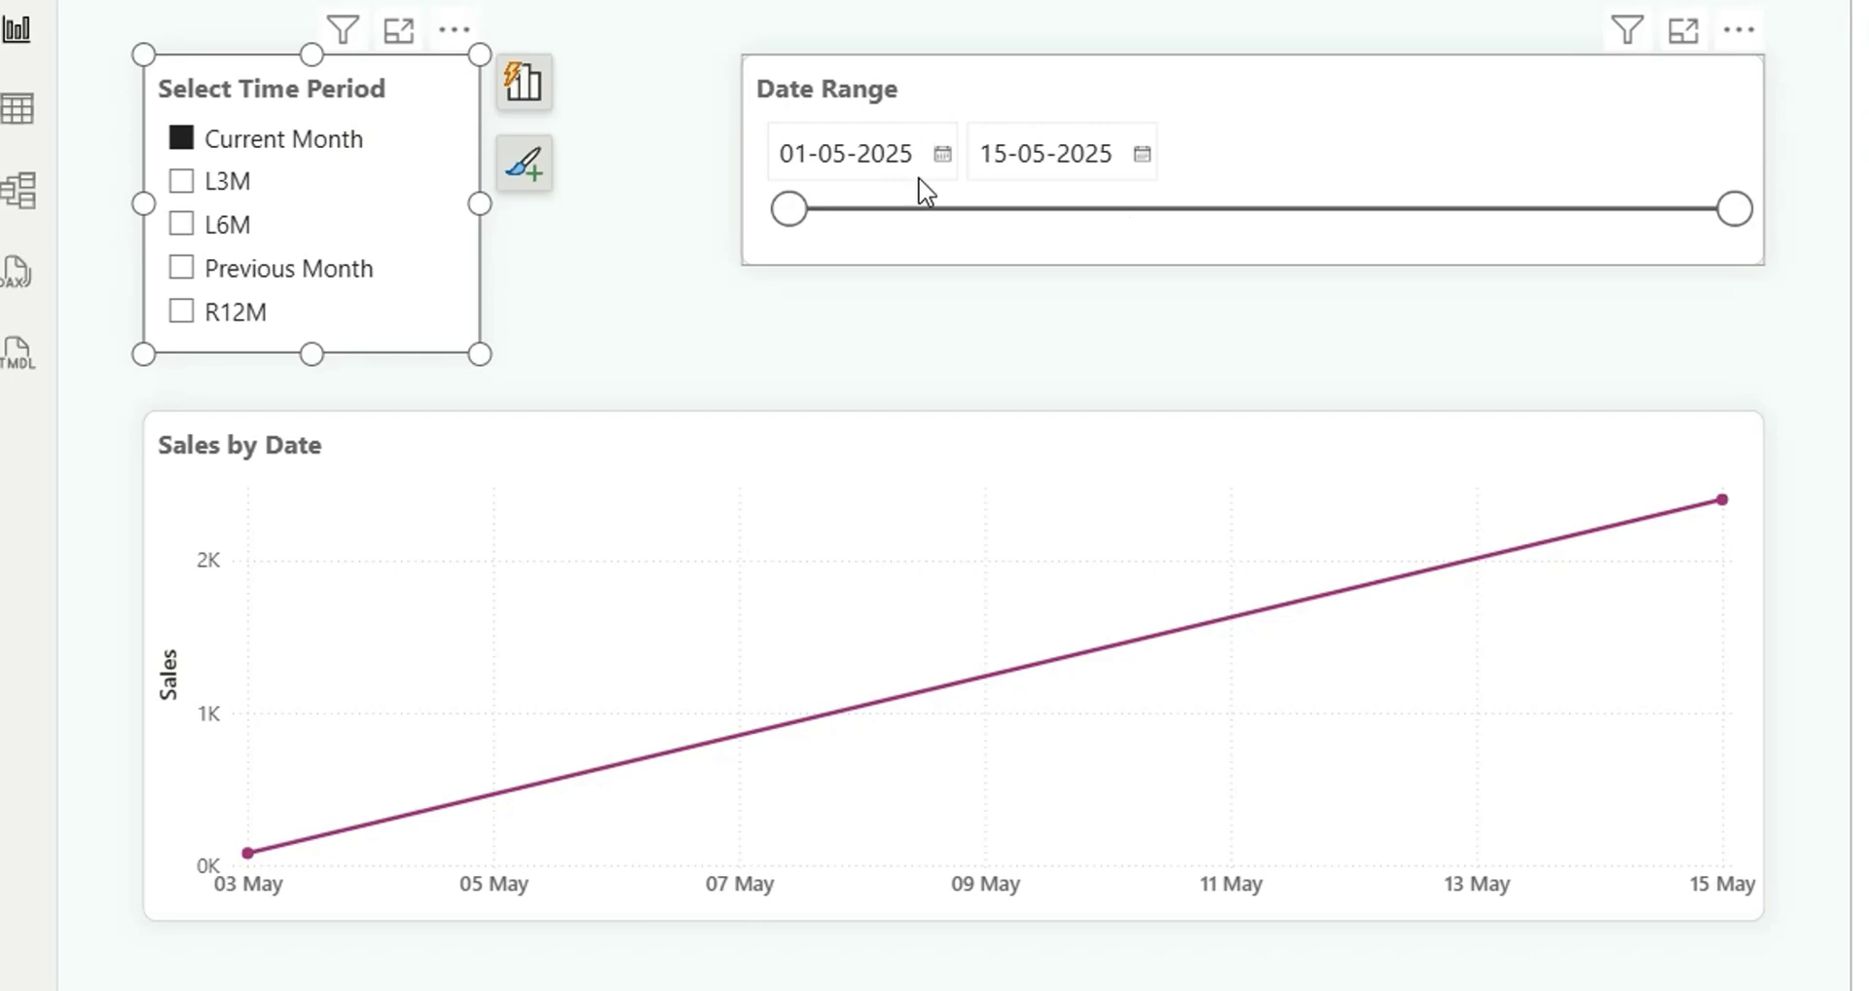
{"action": "left_click", "coordinate": [249, 187]}
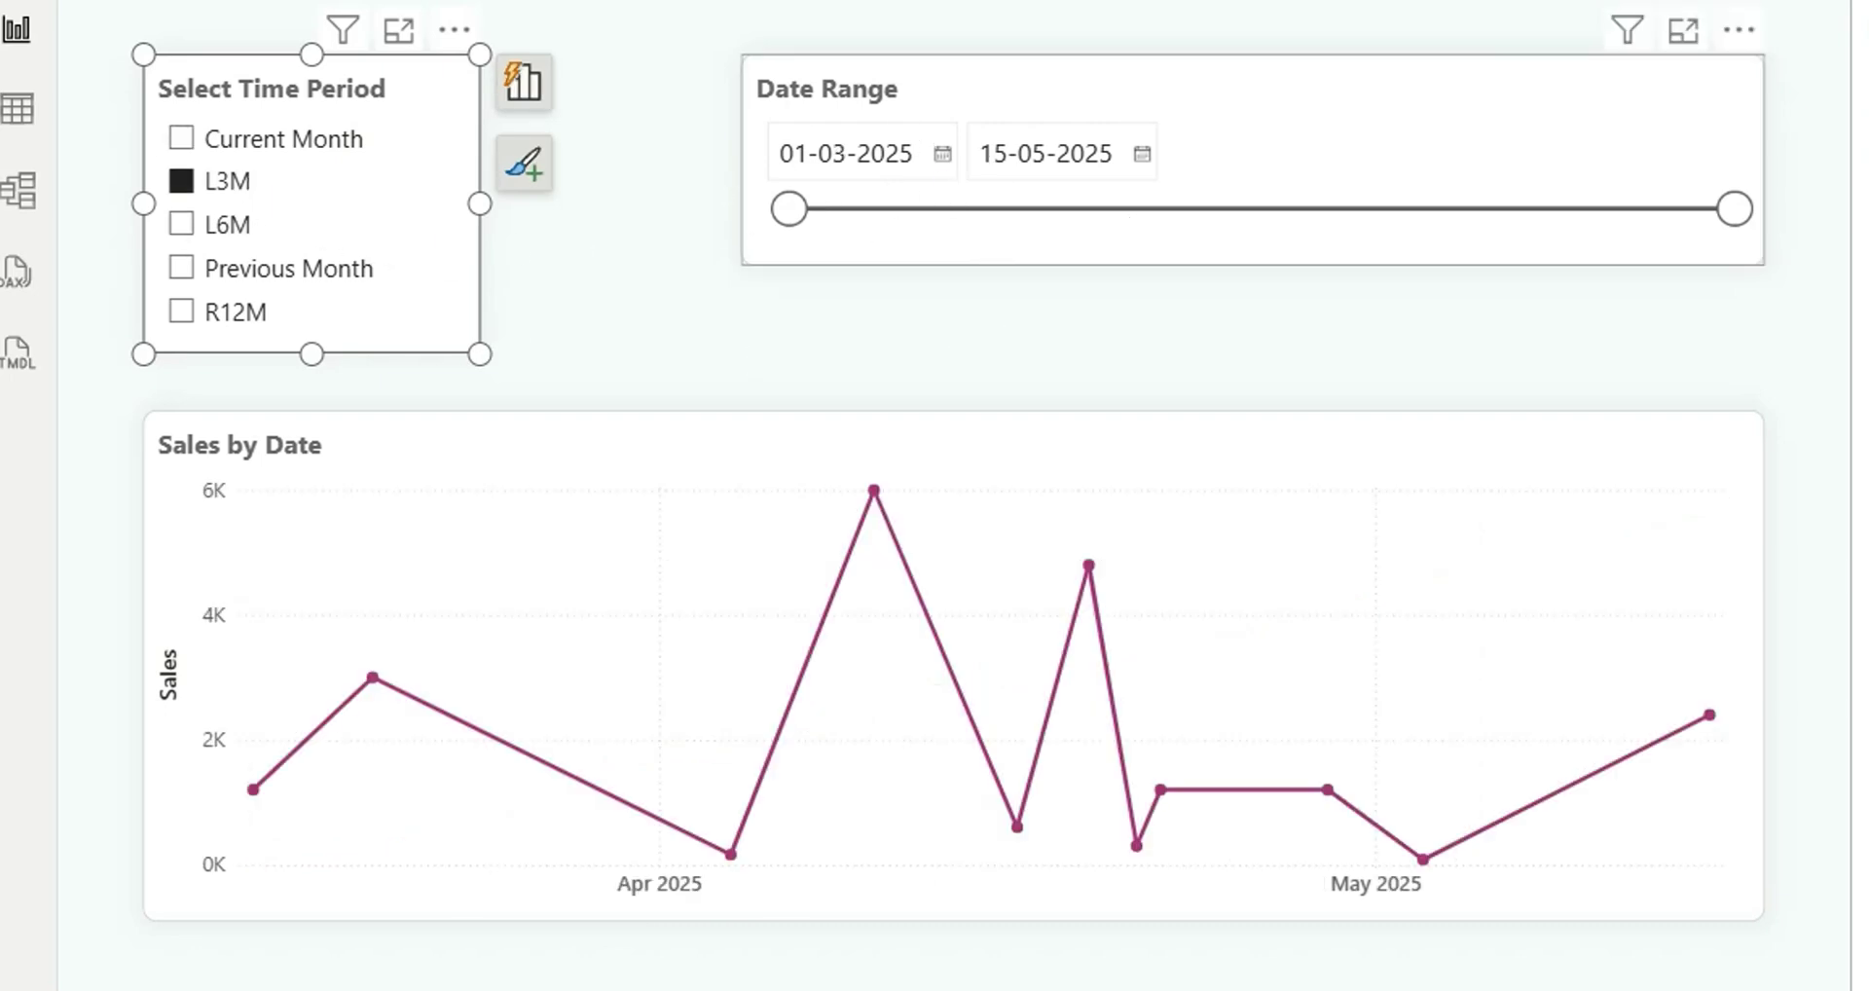
{"action": "left_click", "coordinate": [230, 232]}
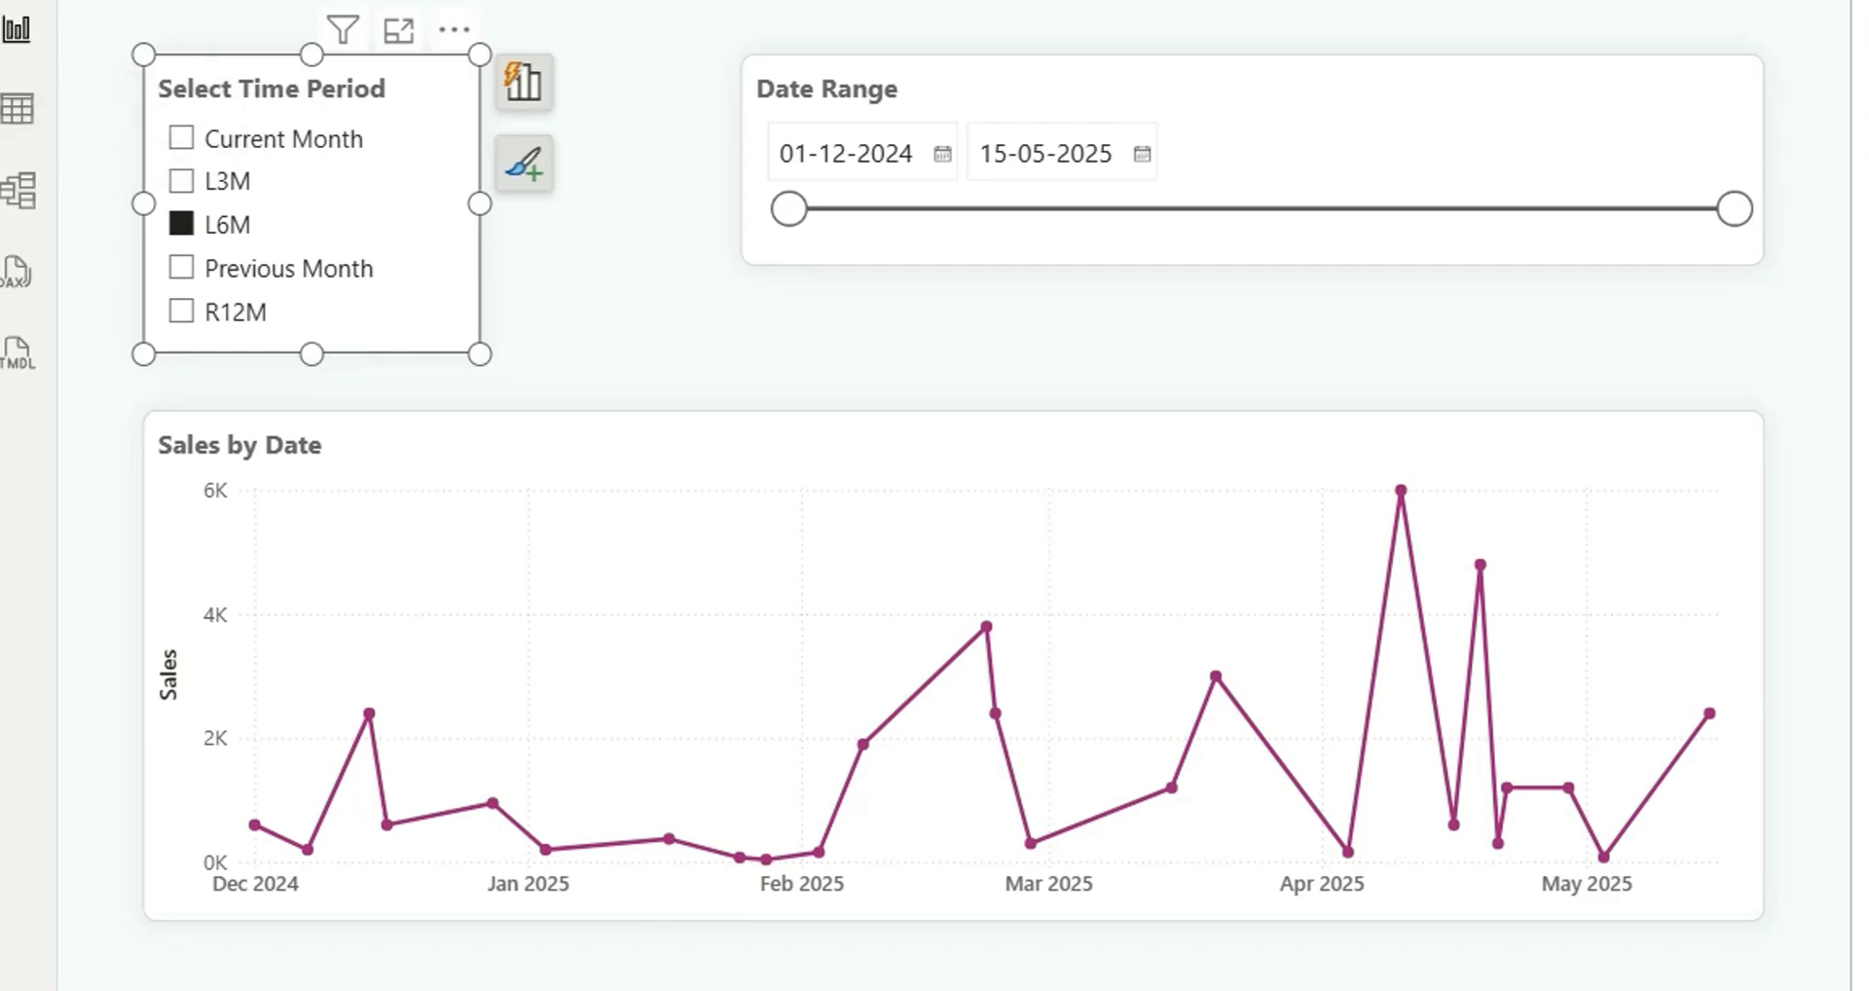
Step: In the Time Period Table formula, add a "Sort" column with value 1 for Current Month and 2 for Previous Month
{"action": "left_click", "coordinate": [785, 240]}
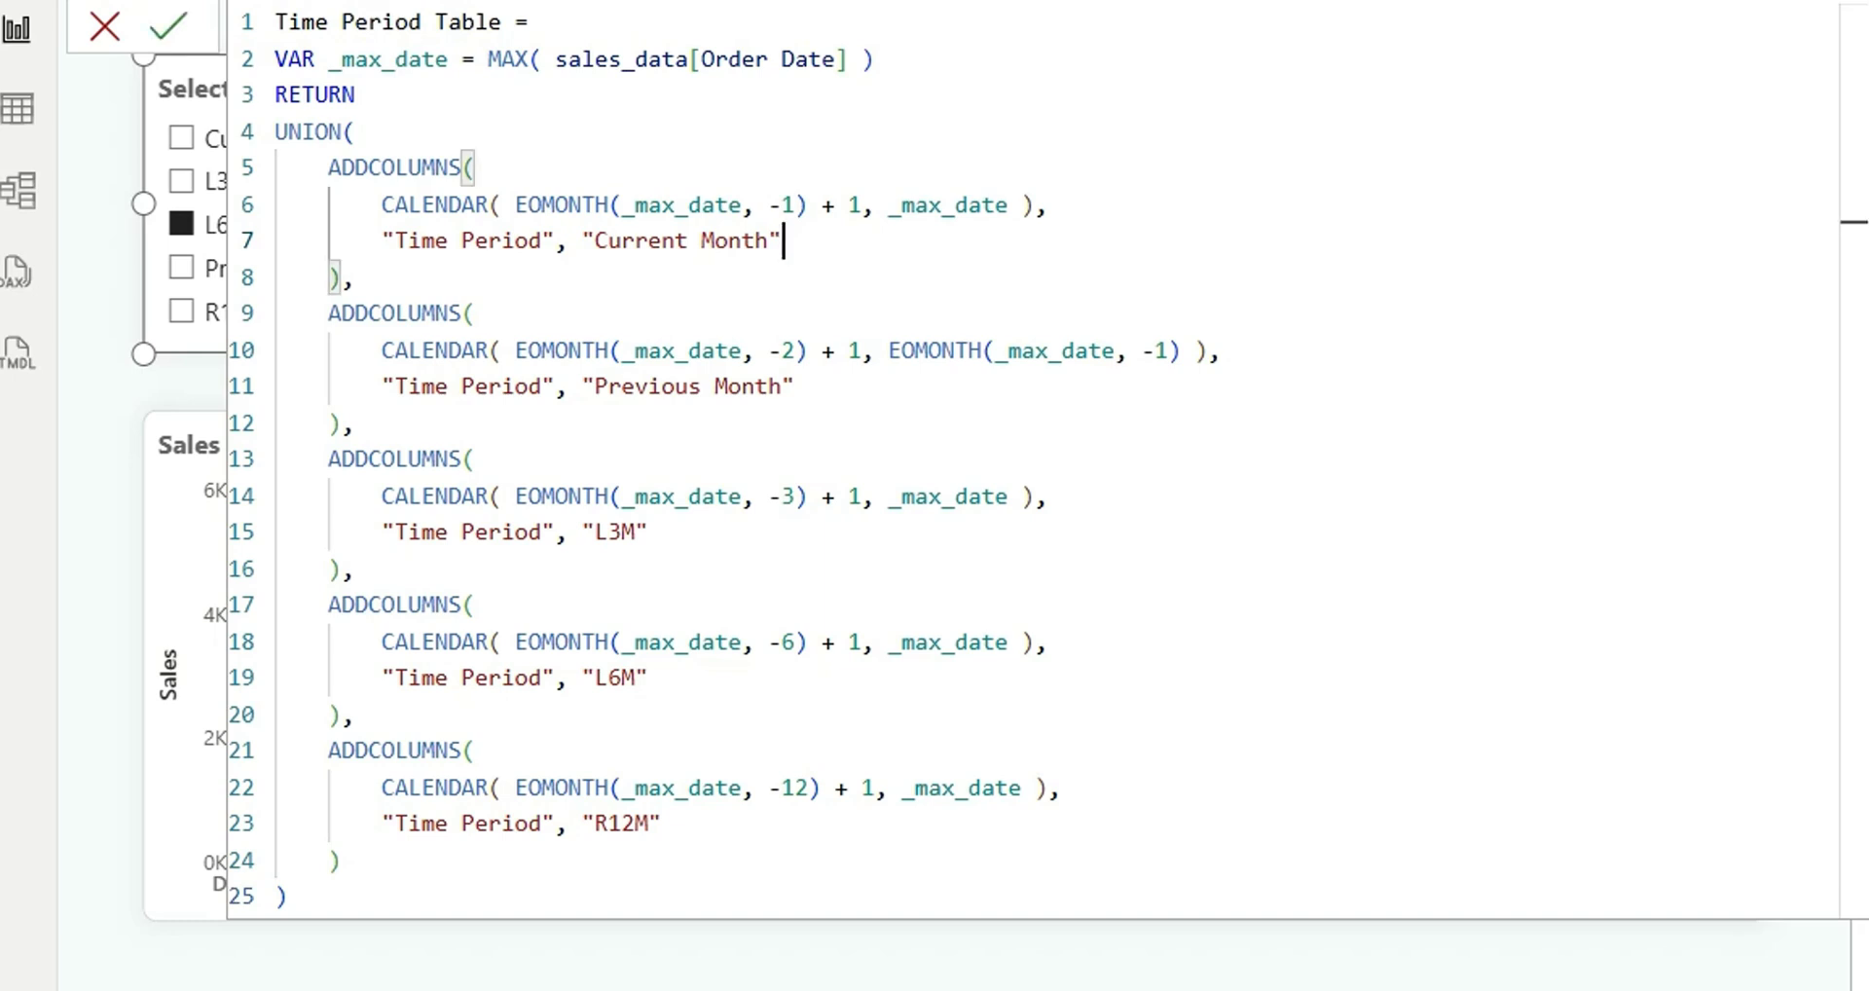
{"action": "type", "text": ","}
{"action": "key", "text": "Return"}
{"action": "type", "text": "\"Sort\","}
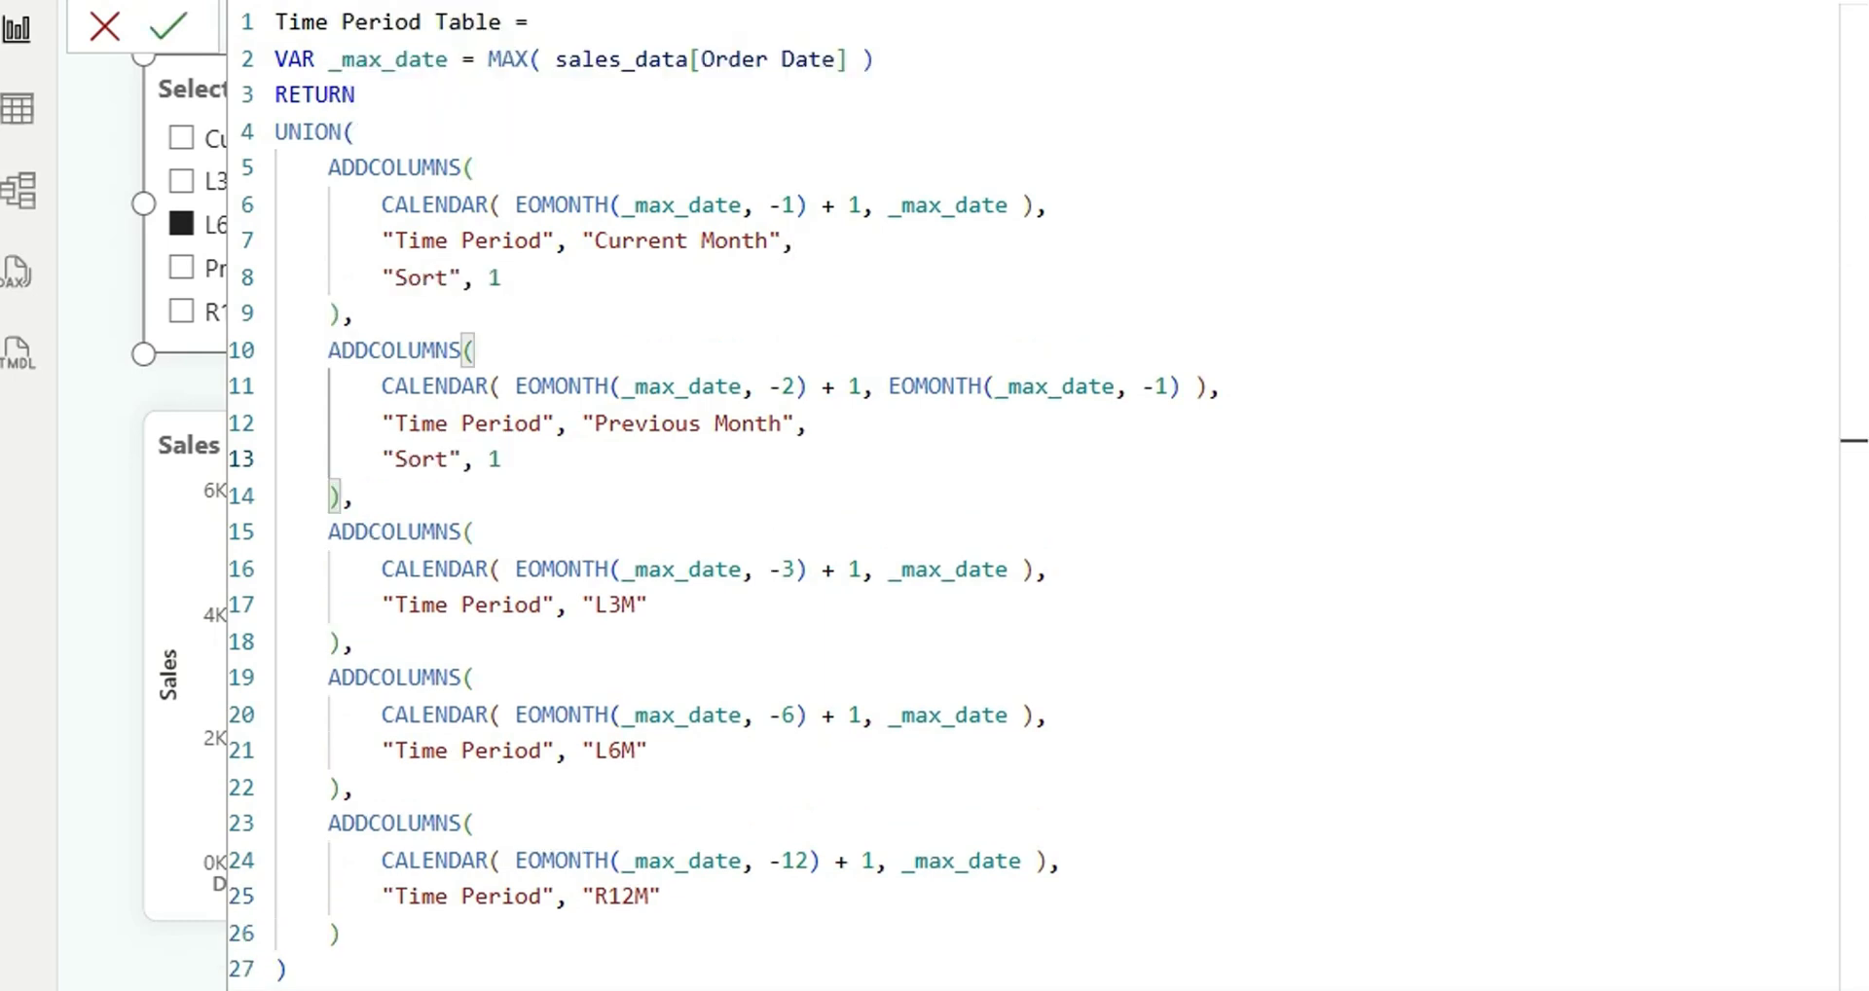
{"action": "key", "text": "BackSpace"}
{"action": "type", "text": "2"}
Step: Add the "Sort" column with 3 for L3M and 4 for L6M, give R12M the last sort number, and commit the table formula
{"action": "left_click", "coordinate": [650, 605]}
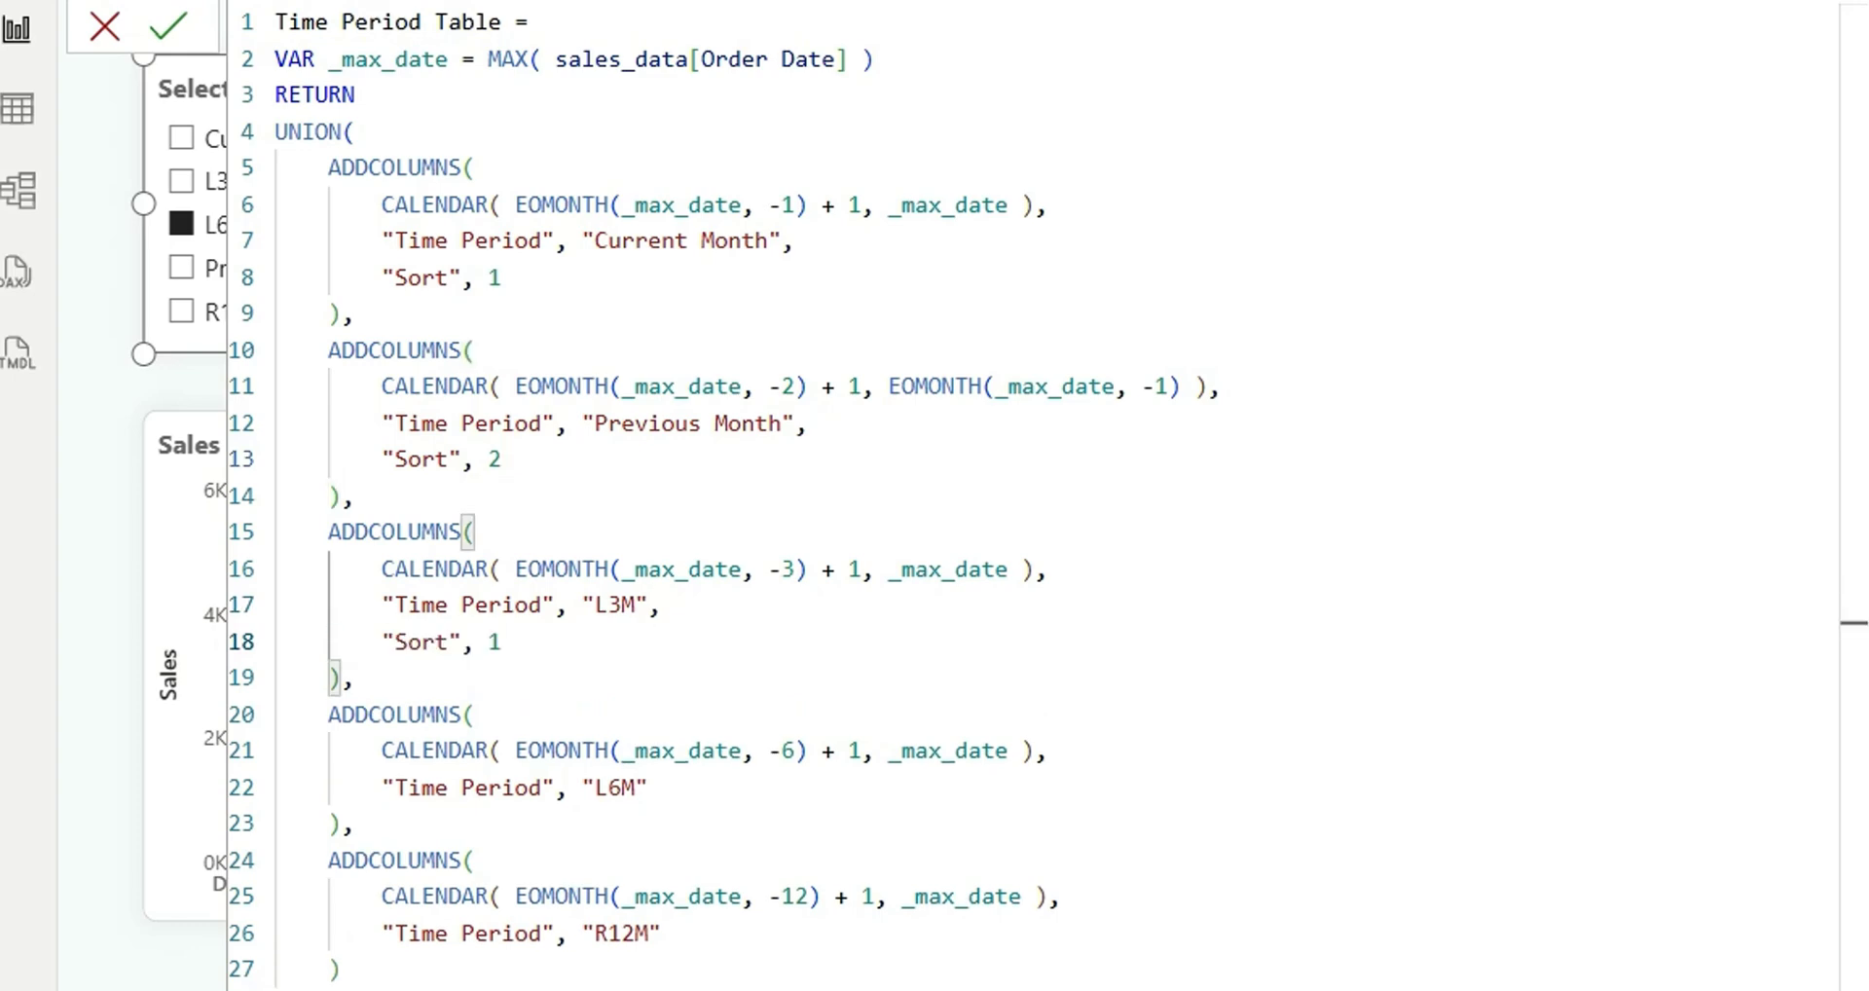
{"action": "key", "text": "BackSpace"}
{"action": "type", "text": "3"}
{"action": "left_click", "coordinate": [661, 605]}
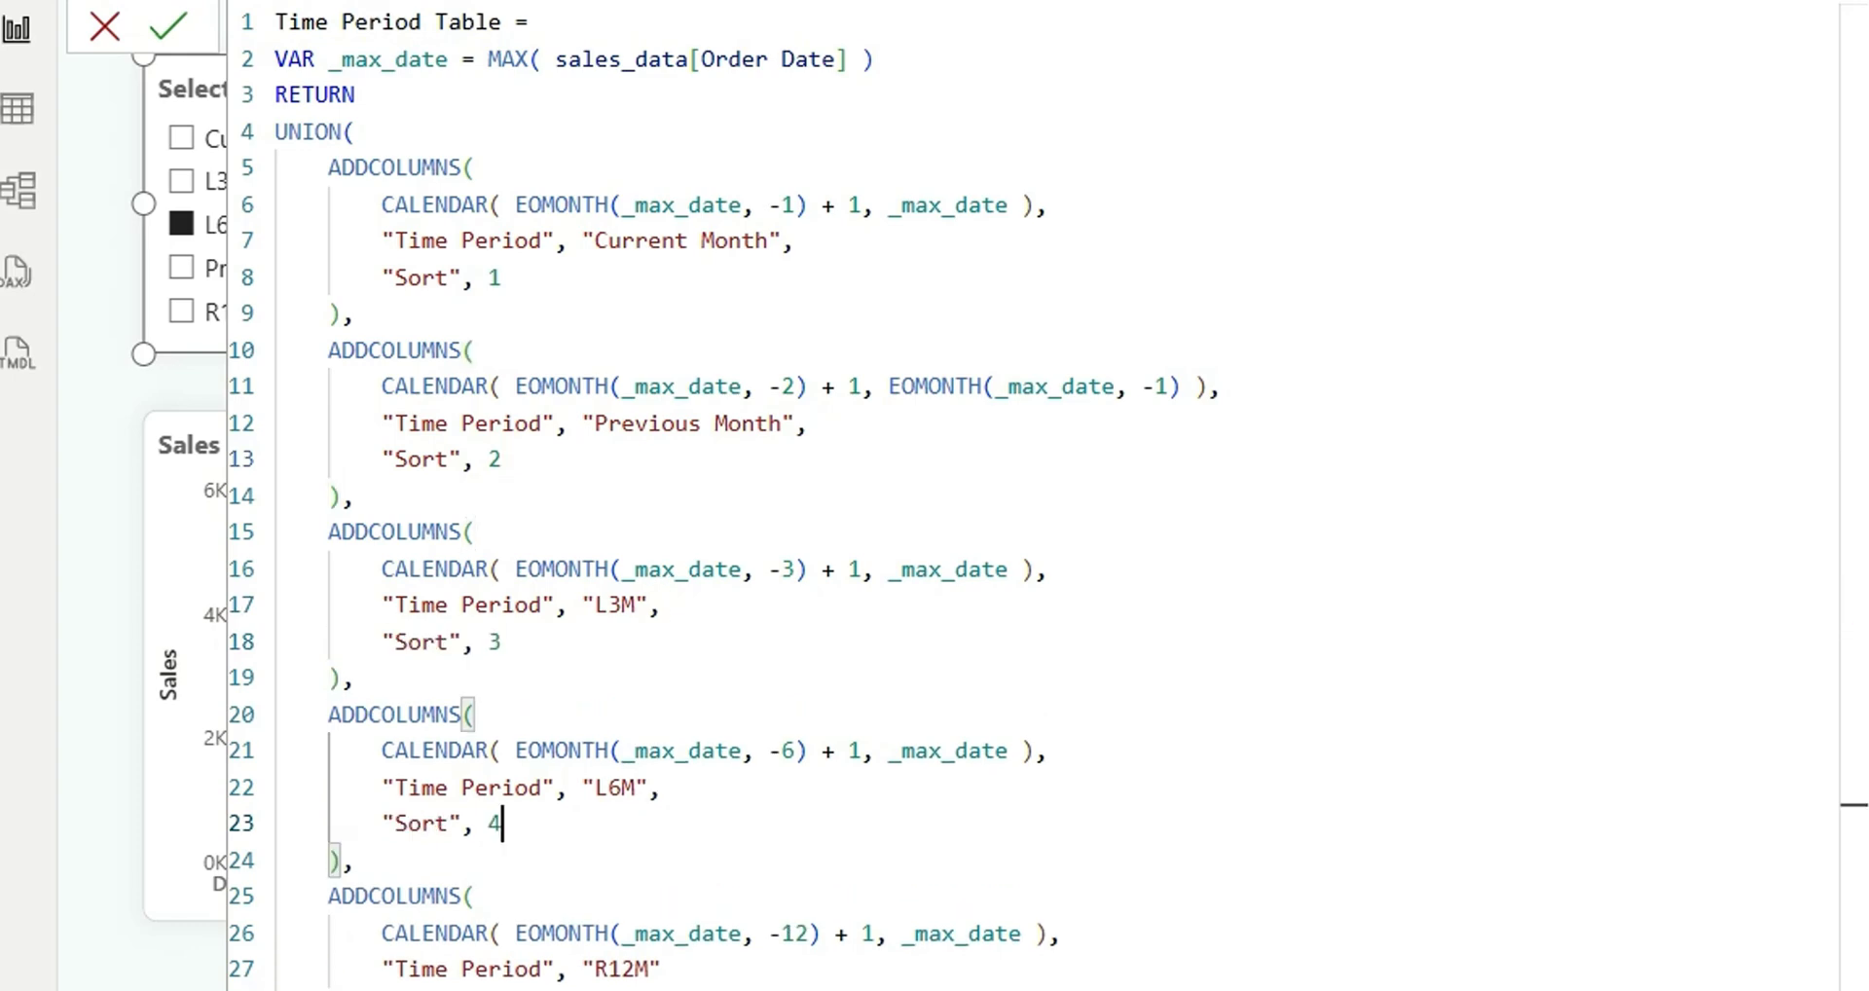
{"action": "left_click", "coordinate": [662, 968]}
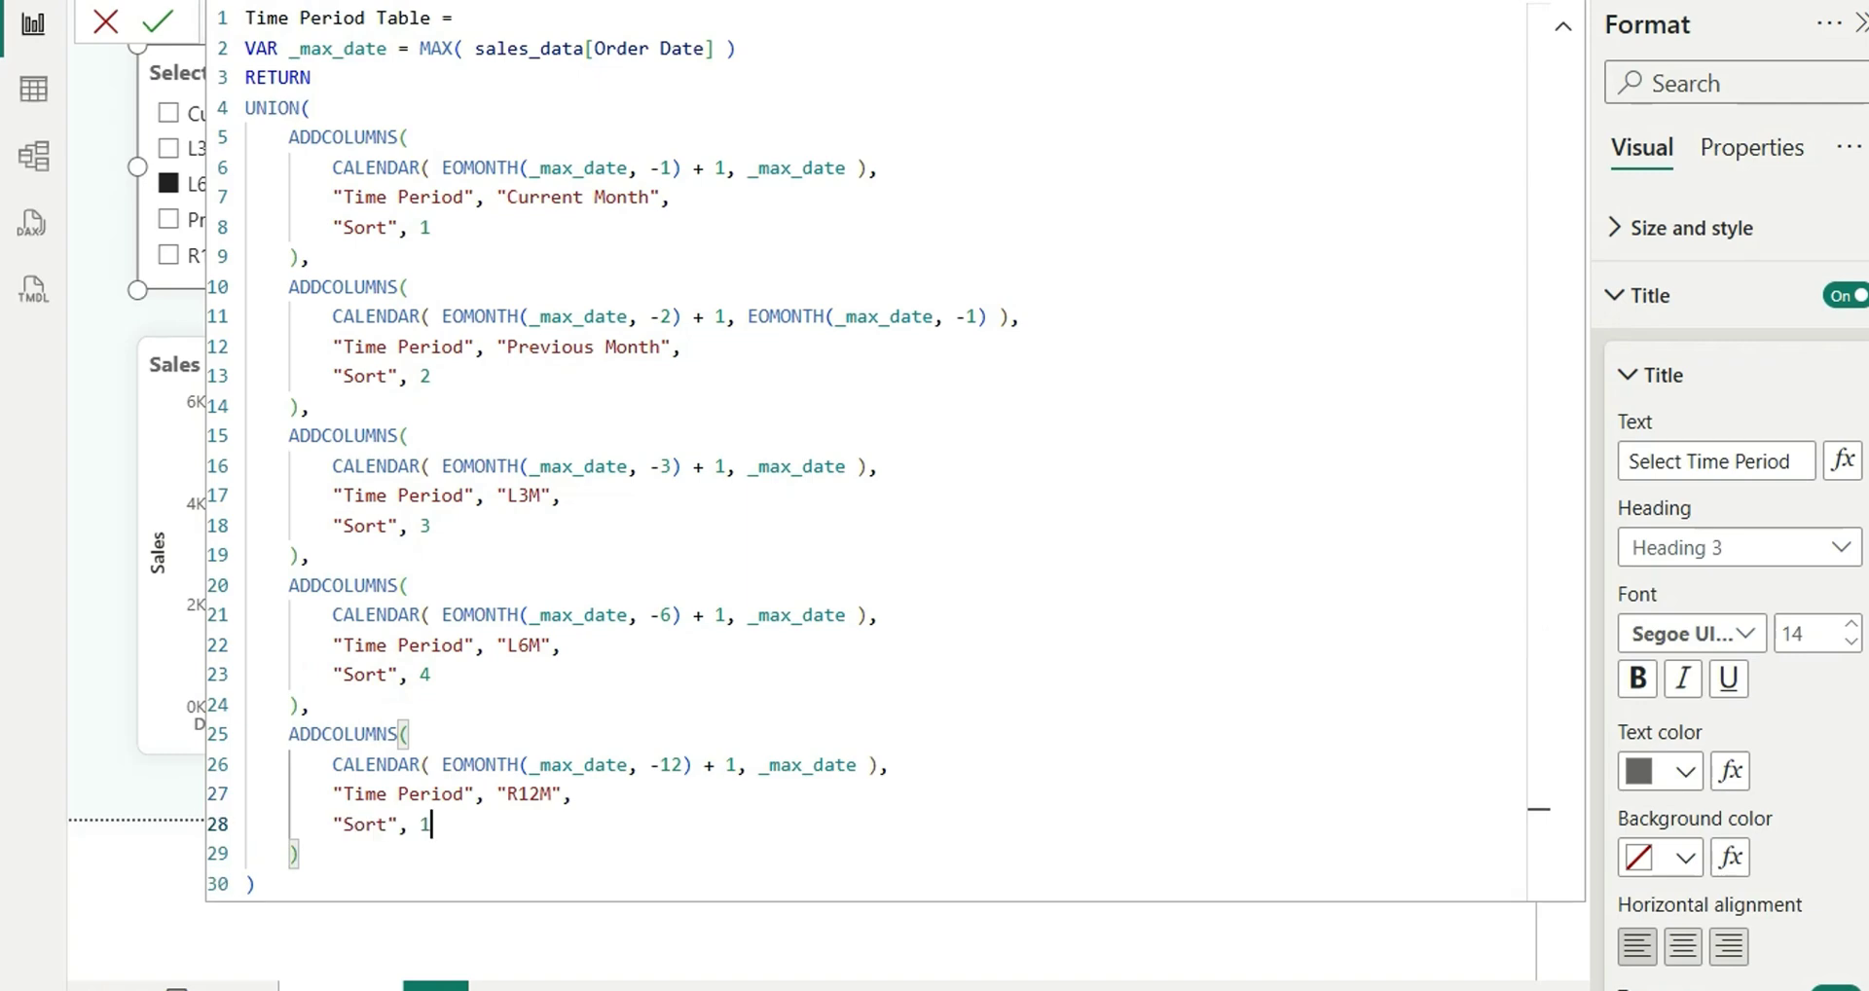
{"action": "key", "text": "Return"}
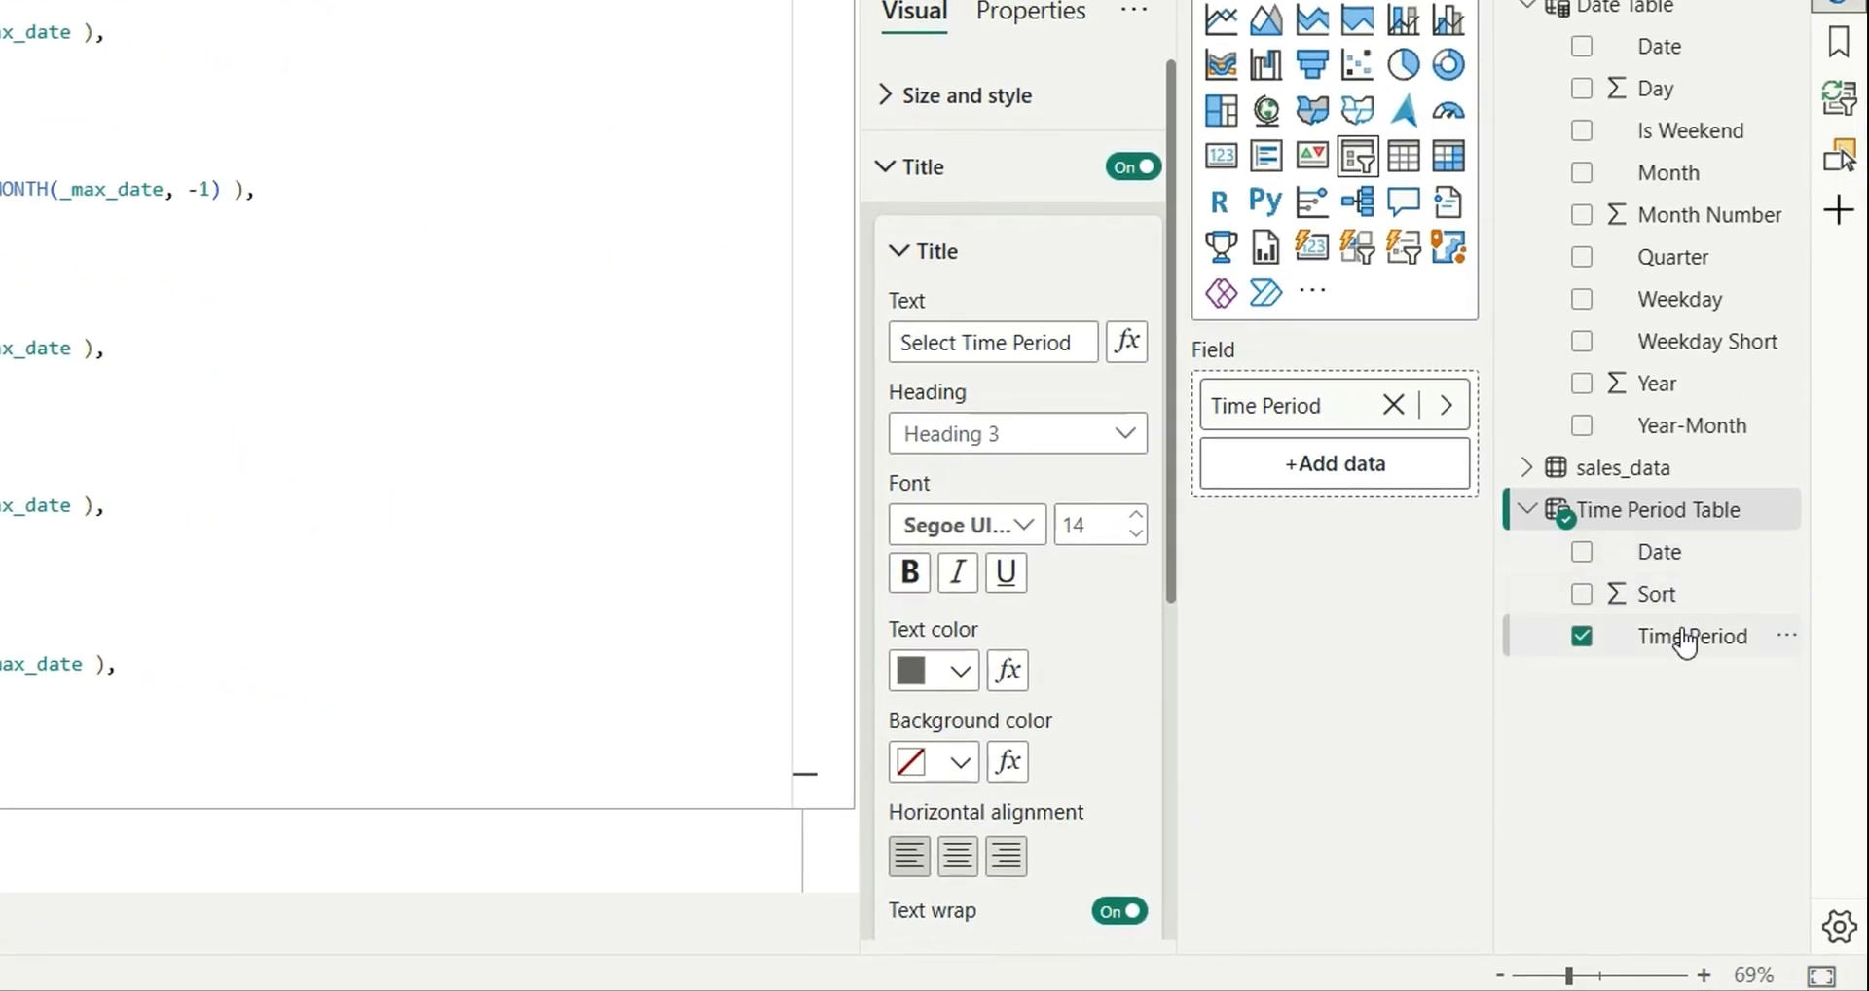
Step: Sort the Time Period column of the Time Period Table by the Sort column and close the formula editor
{"action": "left_click", "coordinate": [1679, 635]}
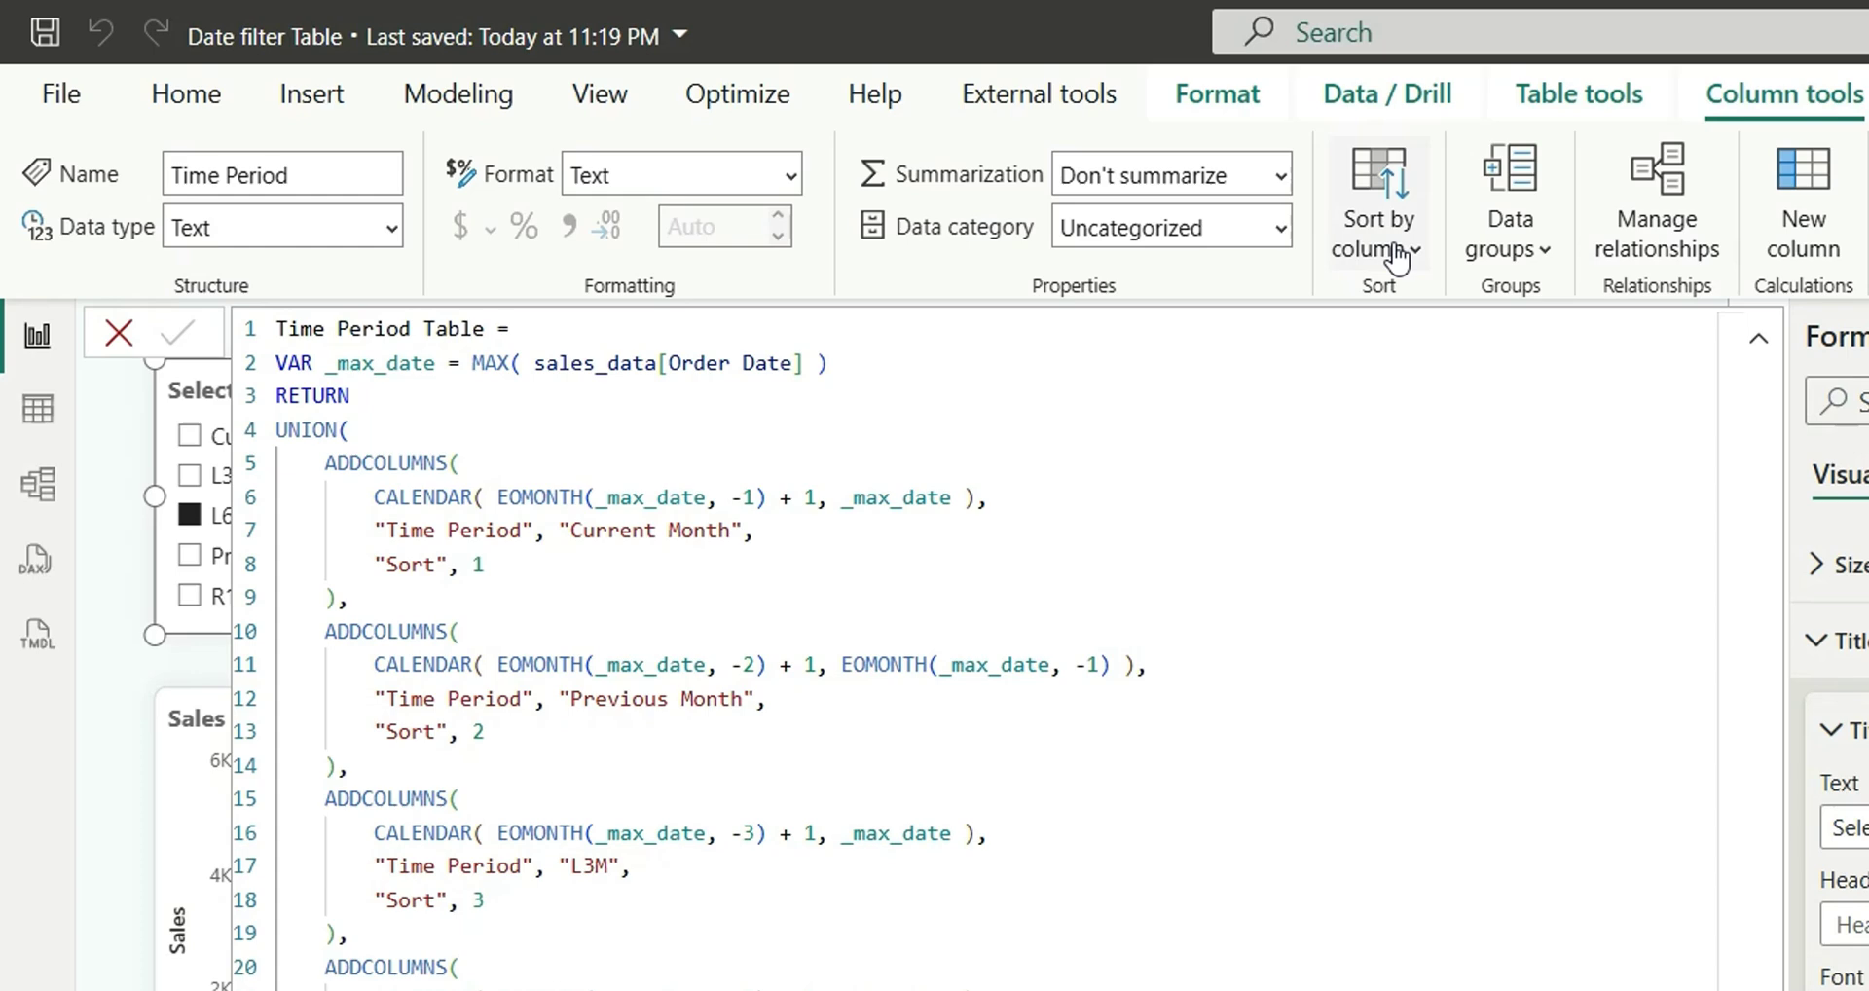
{"action": "left_click", "coordinate": [1398, 255]}
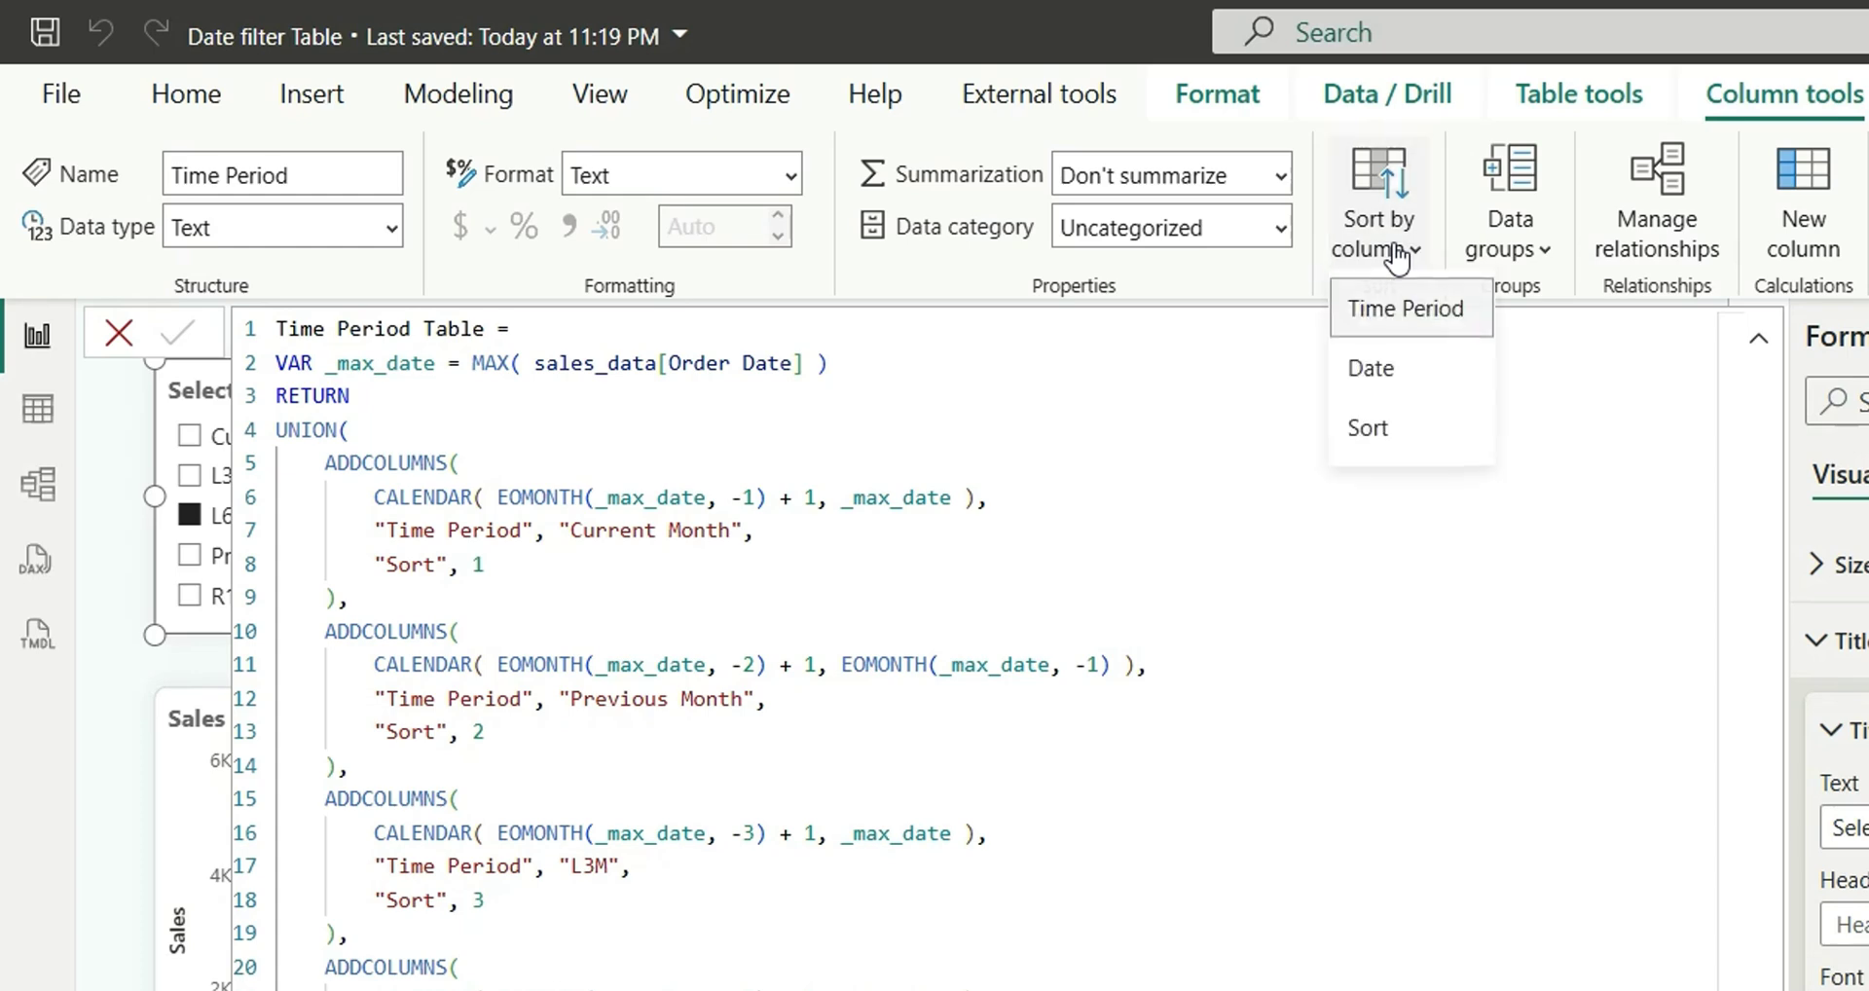
{"action": "left_click", "coordinate": [1409, 433]}
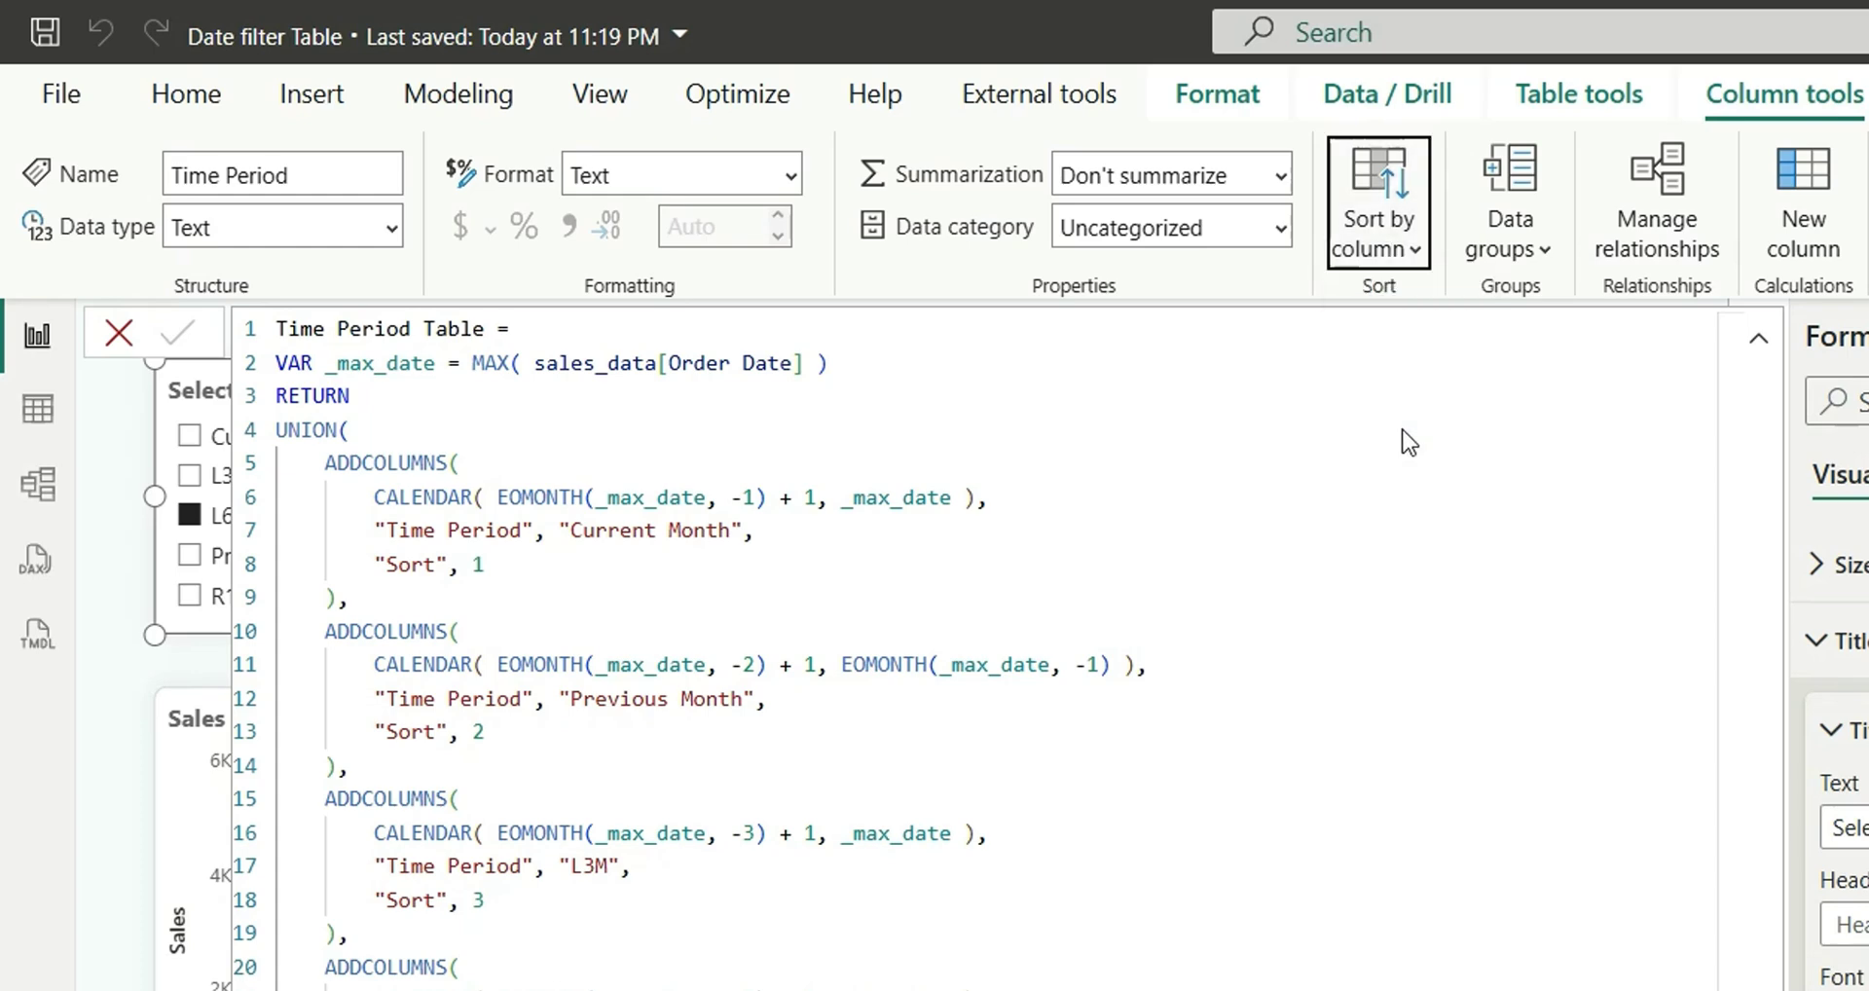
{"action": "left_click", "coordinate": [118, 334]}
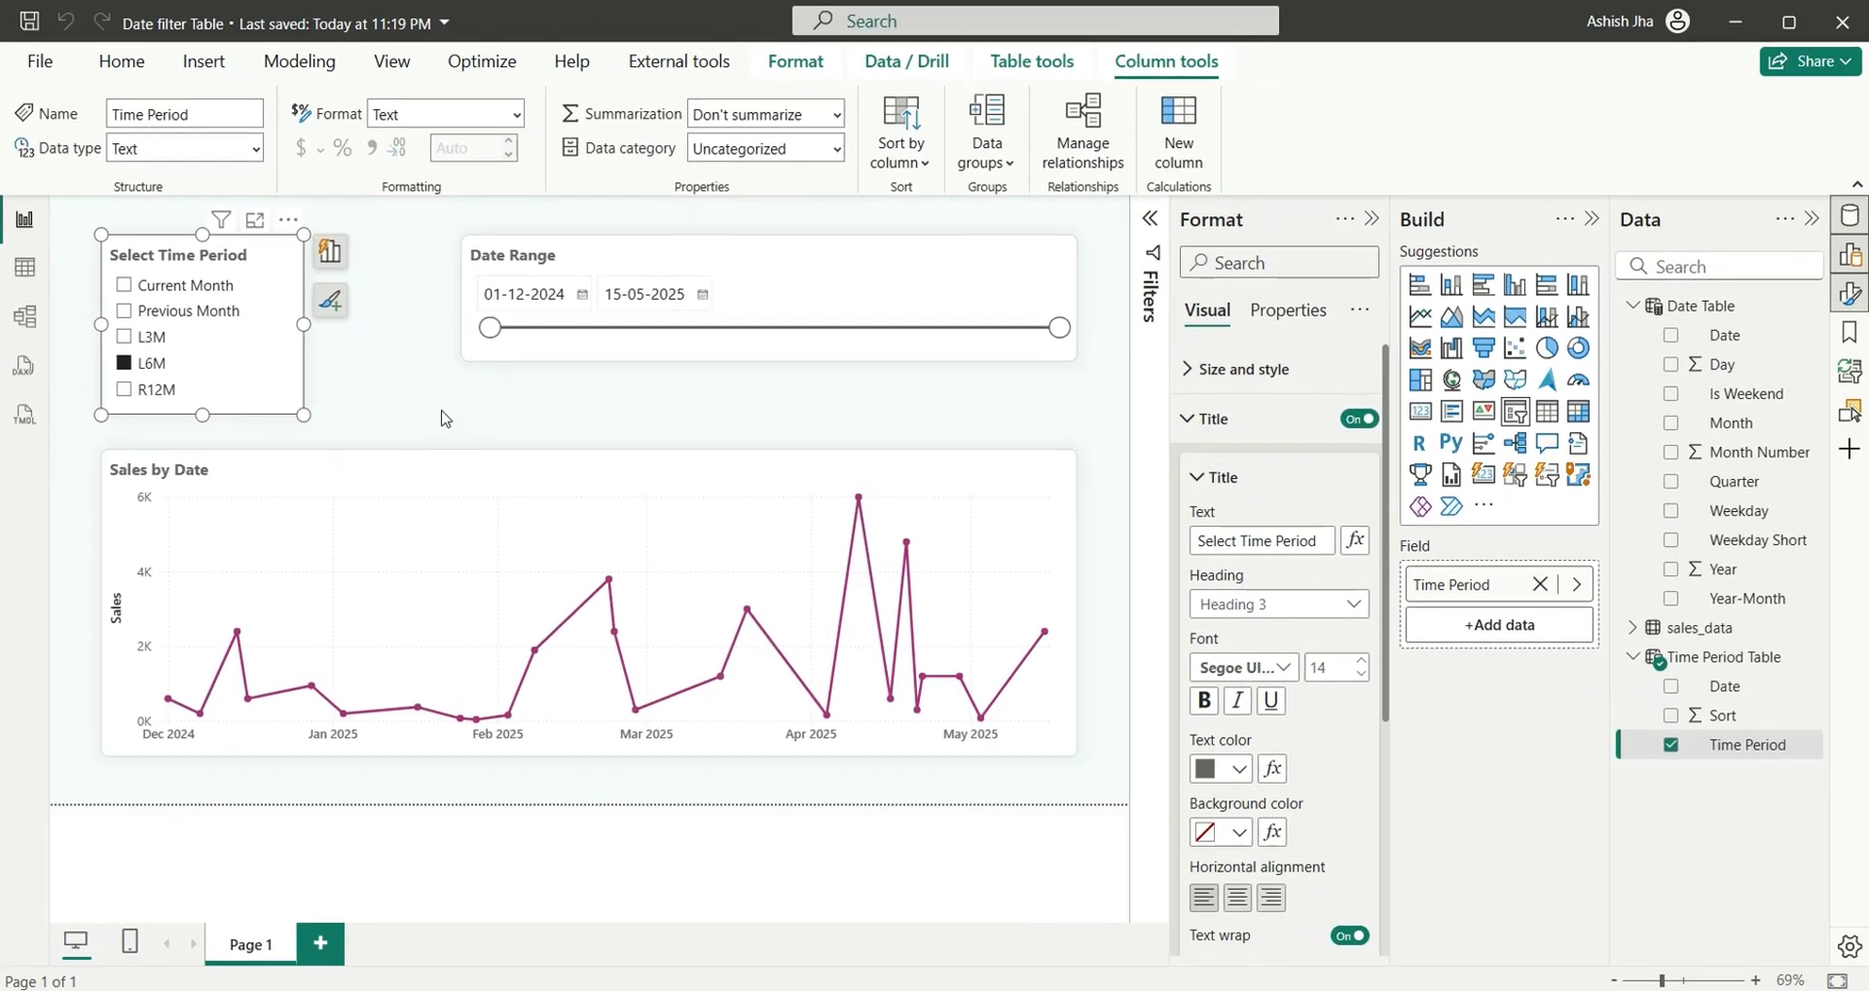
Step: Test the sorted time period slicer with Previous Month, L3M, L6M and R12M
{"action": "left_click", "coordinate": [207, 311]}
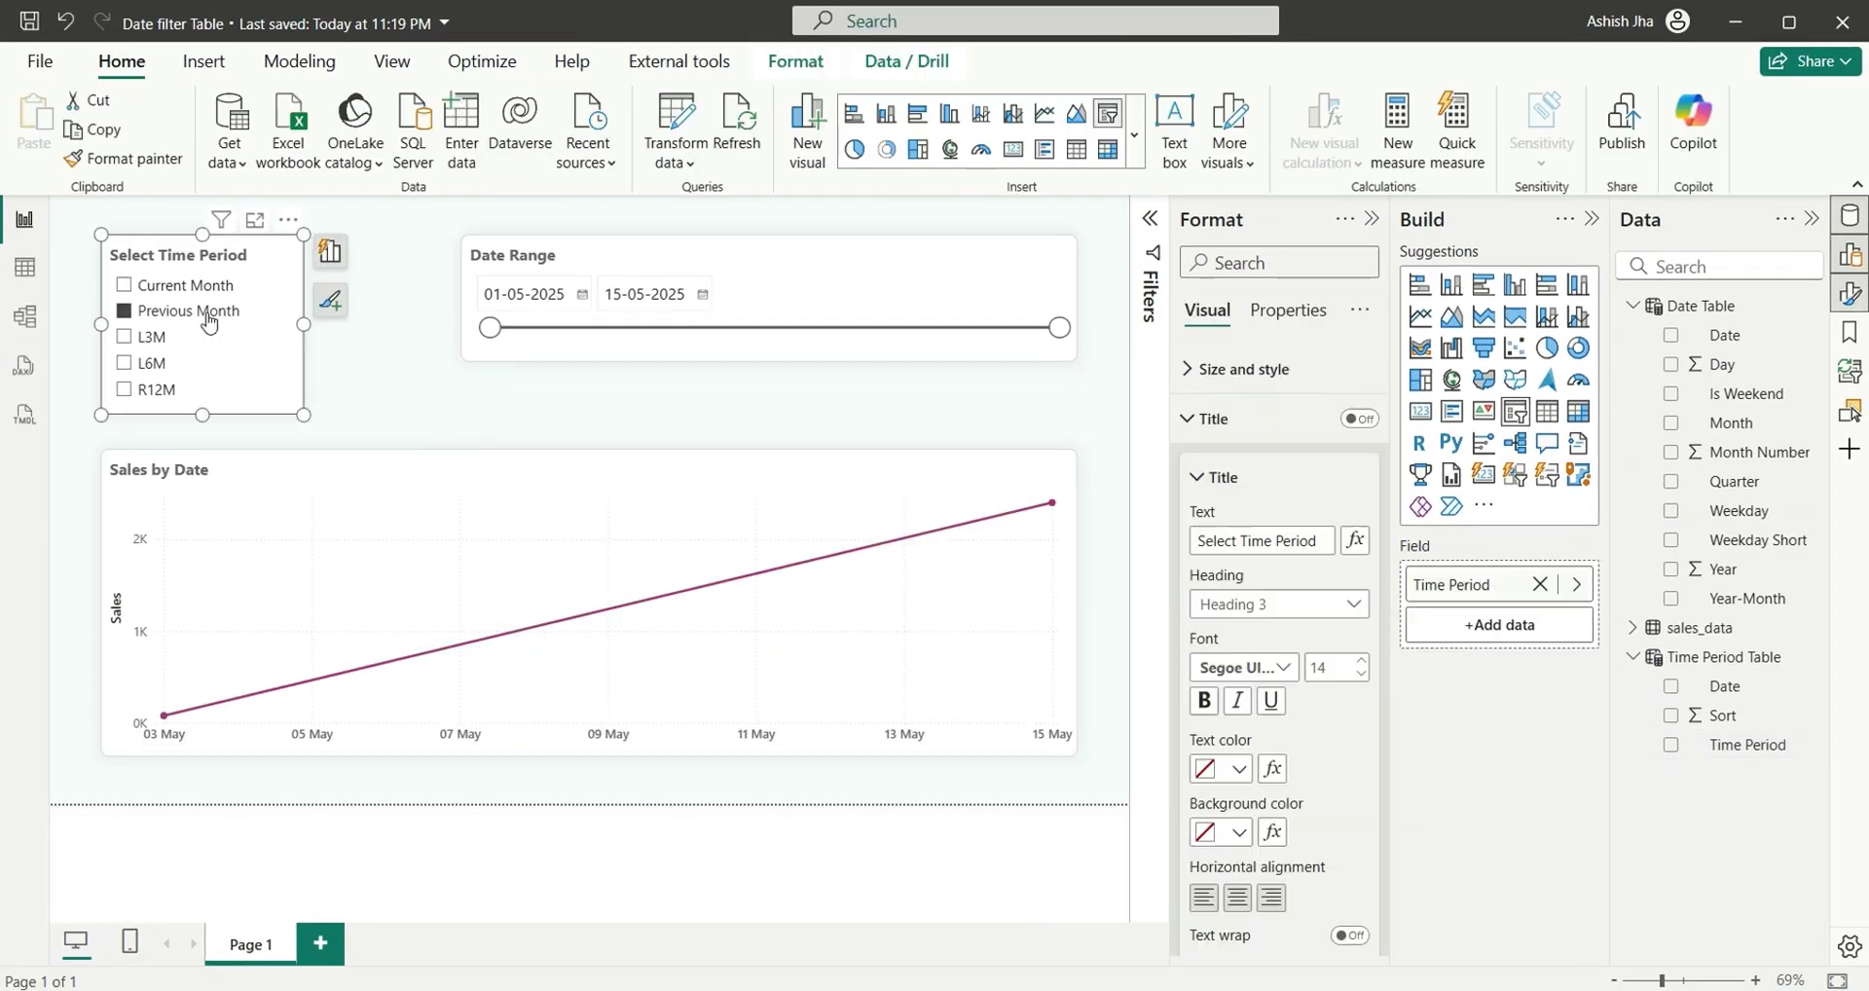
{"action": "left_click", "coordinate": [165, 341]}
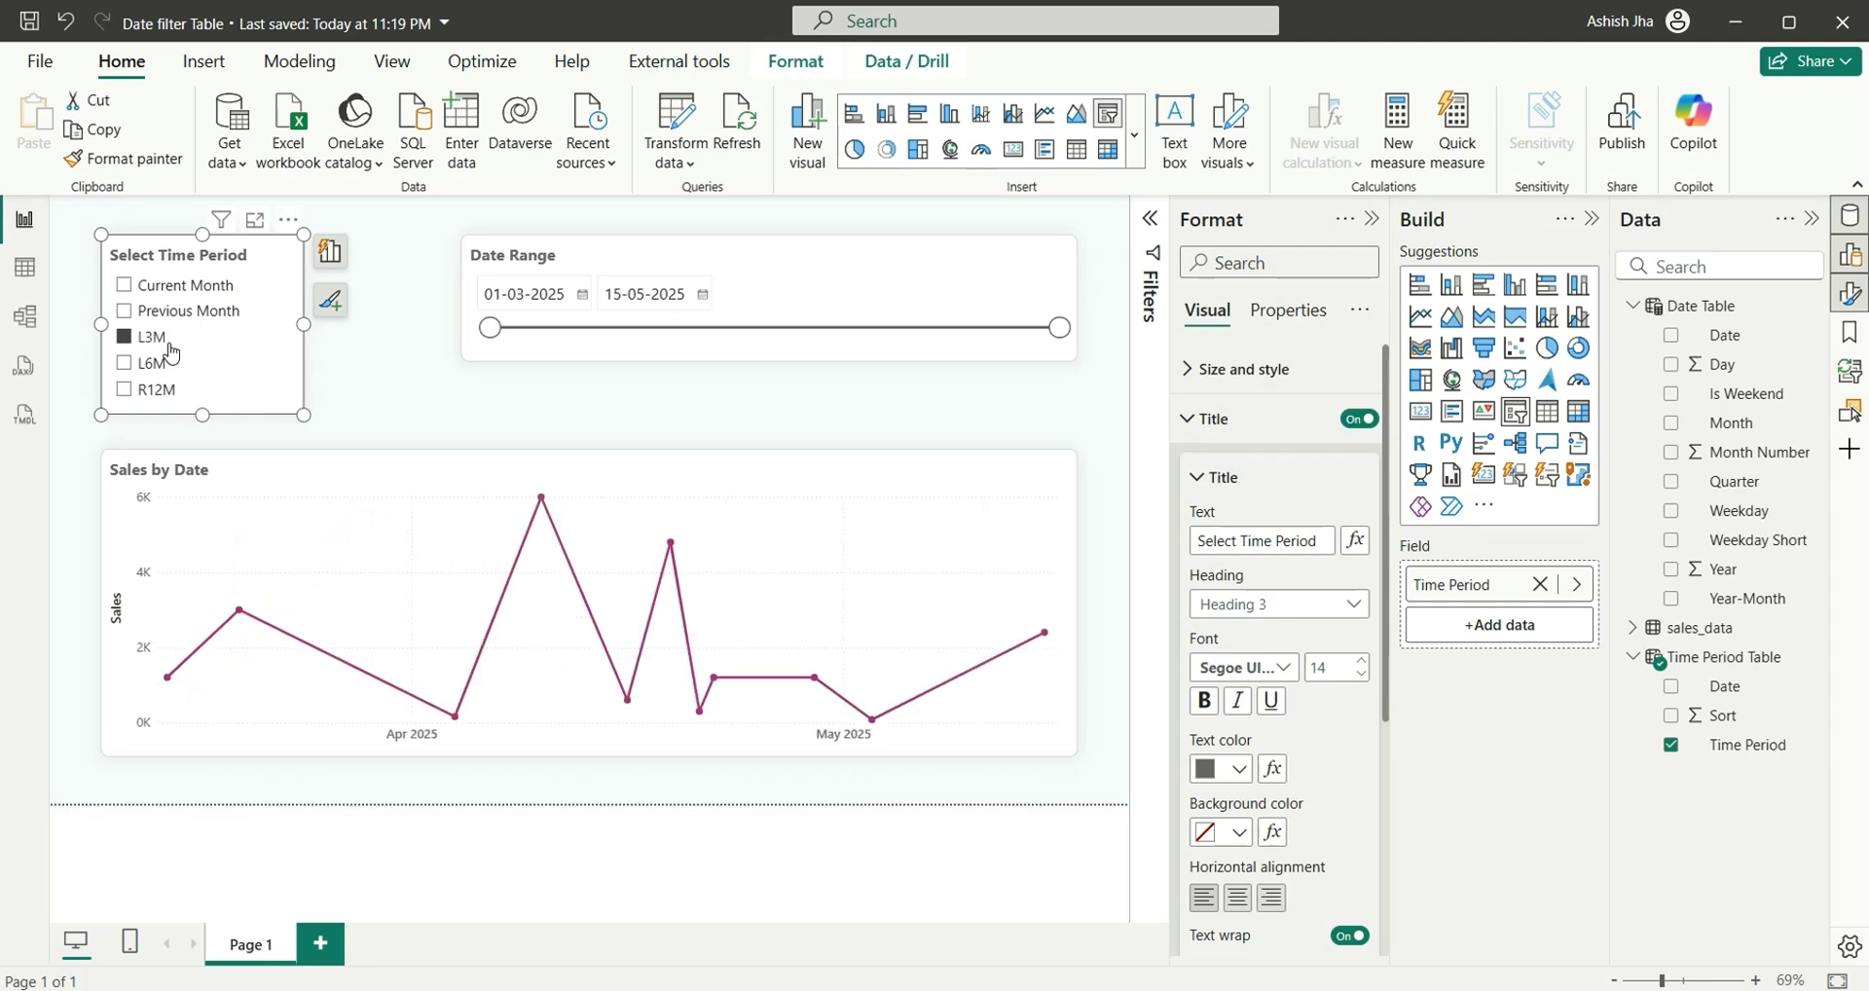
{"action": "left_click", "coordinate": [161, 364]}
{"action": "left_click", "coordinate": [168, 391]}
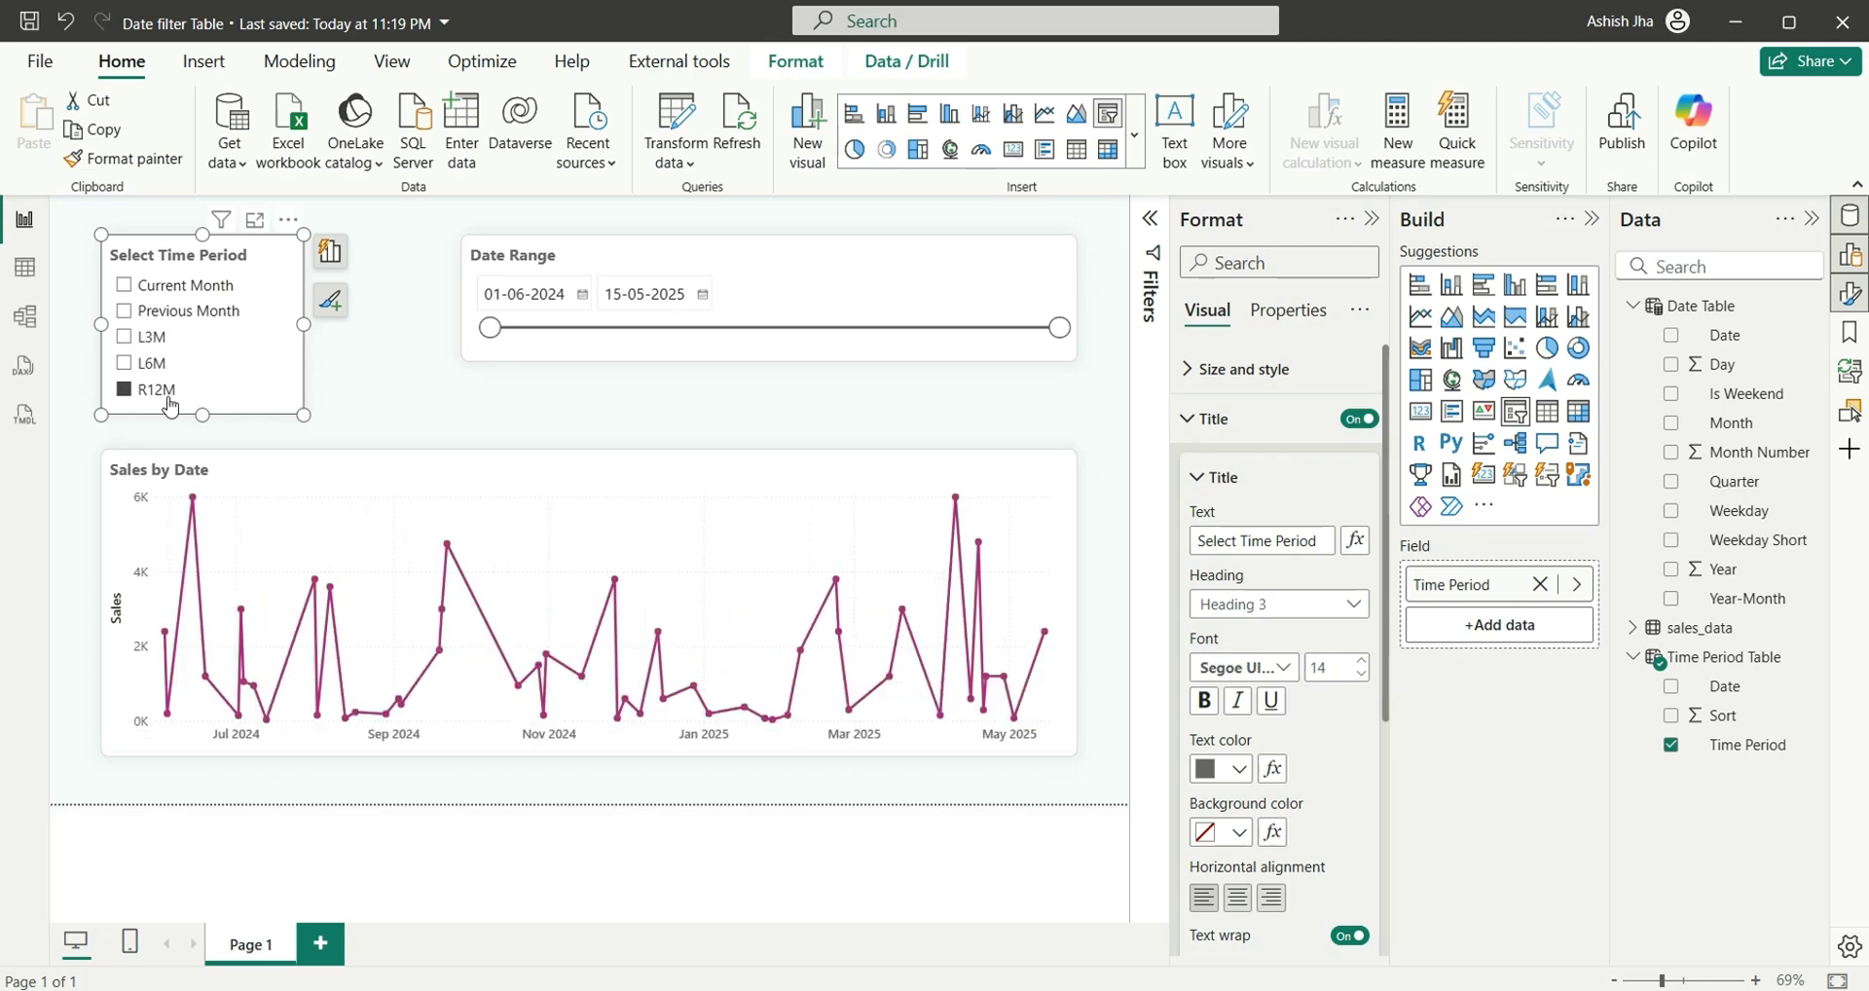